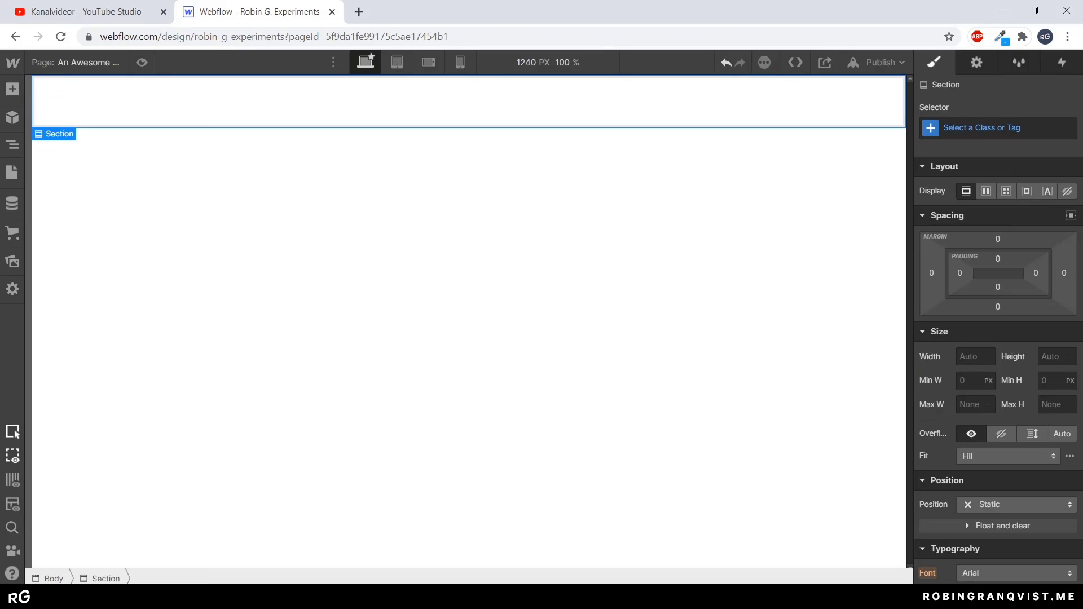
- Apply the existing class vid-s-center to the empty section
key("ctrl+Return")
type("vid")
key("Down")
key("Down")
key("Down")
key("Down")
key("Down")
key("Down")
key("Down")
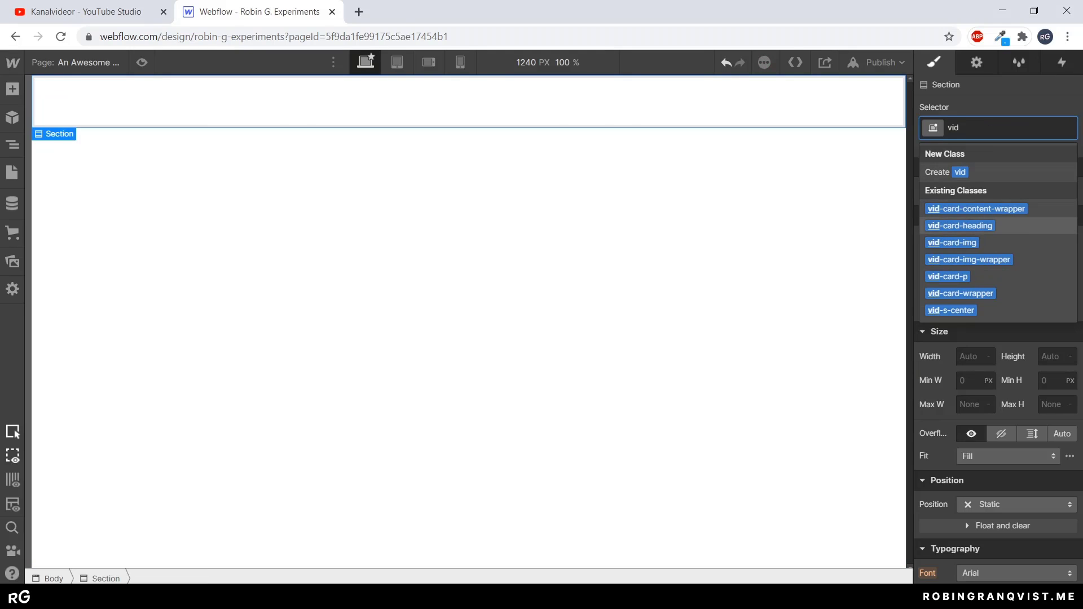
key("Return")
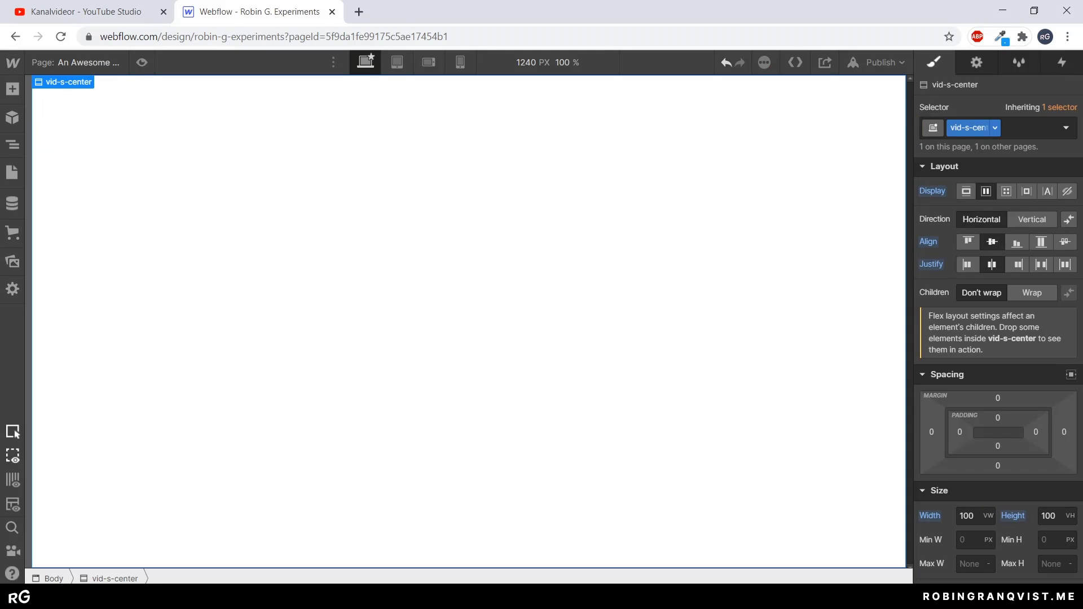
- Add a div block inside the section and give it the new class btn-outer-wrapper
left_click(12, 89)
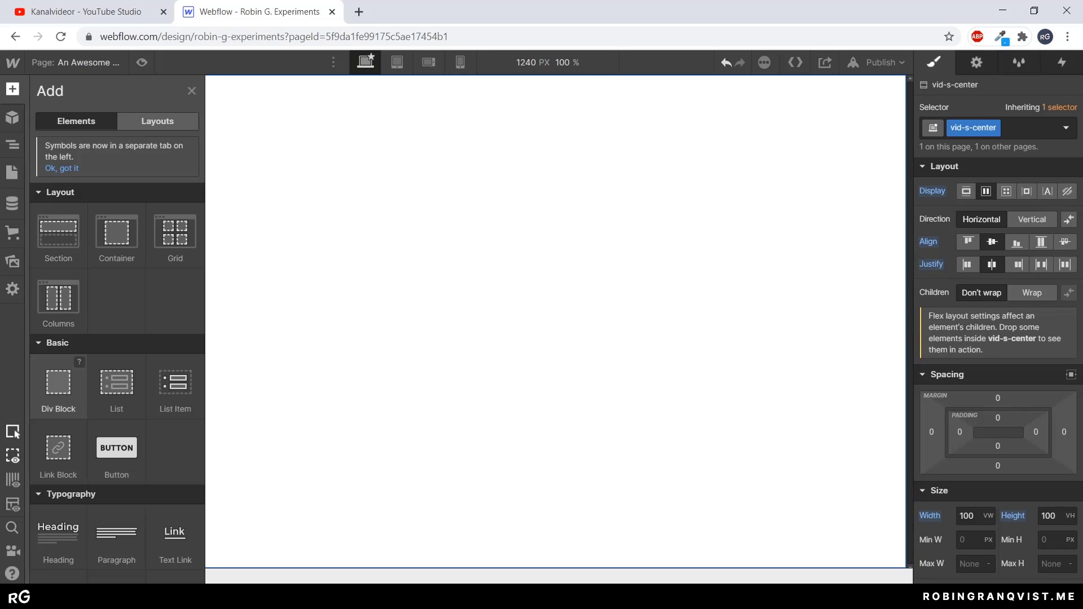
left_click(58, 387)
key("ctrl+Return")
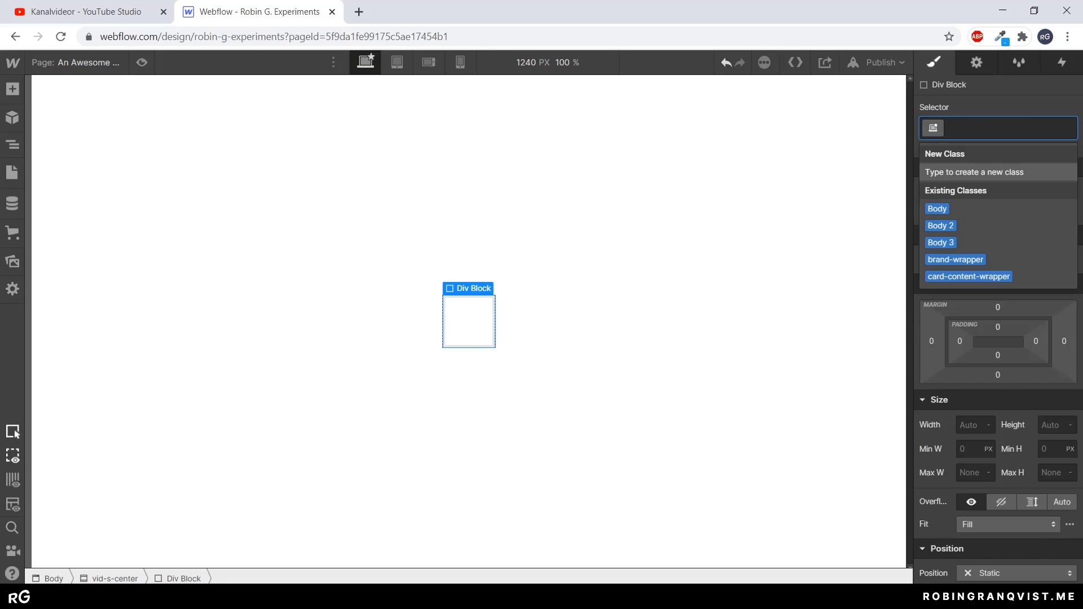
type("btn-wrappe")
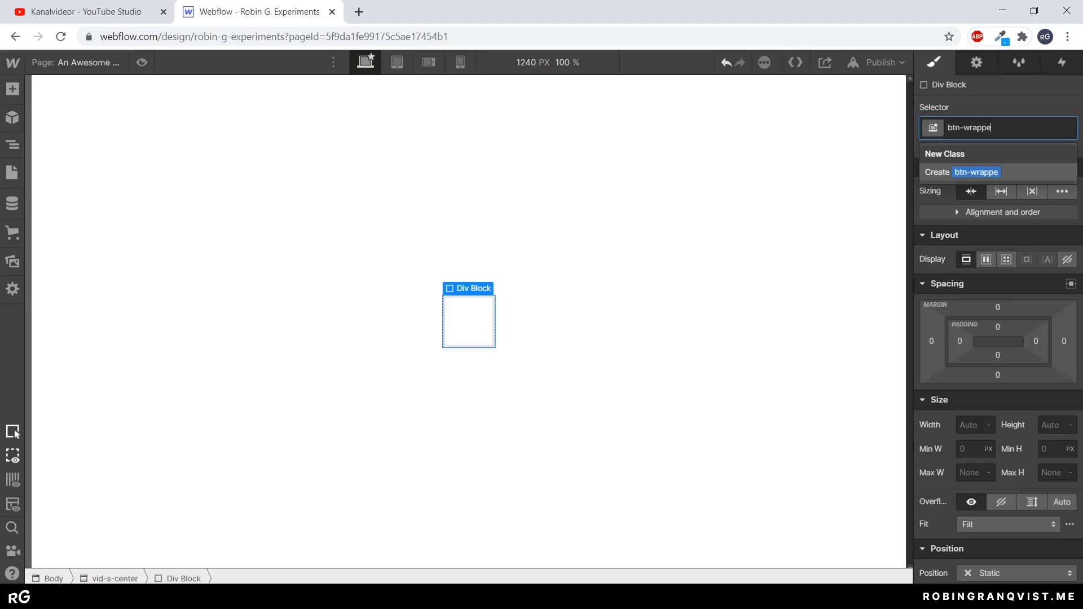
key("BackSpace")
key("BackSpace")
key("BackSpace")
key("BackSpace")
key("BackSpace")
key("BackSpace")
type("pit")
key("BackSpace")
type("outer-wrapper")
key("Return")
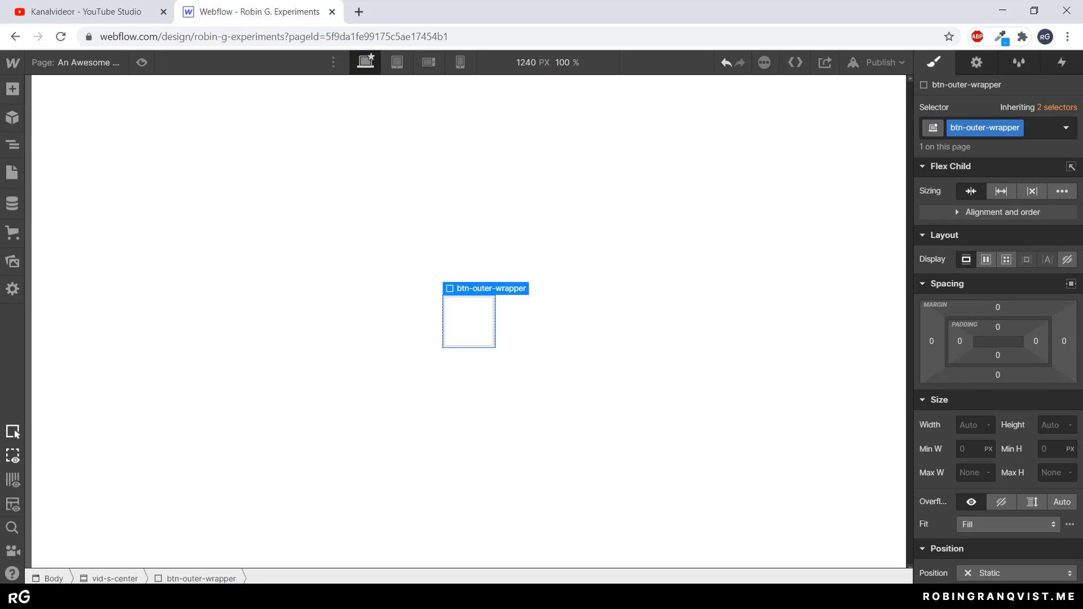
- Nest a second div block inside btn-outer-wrapper and give it the new class btn-inner-wrapper
left_click(971, 426)
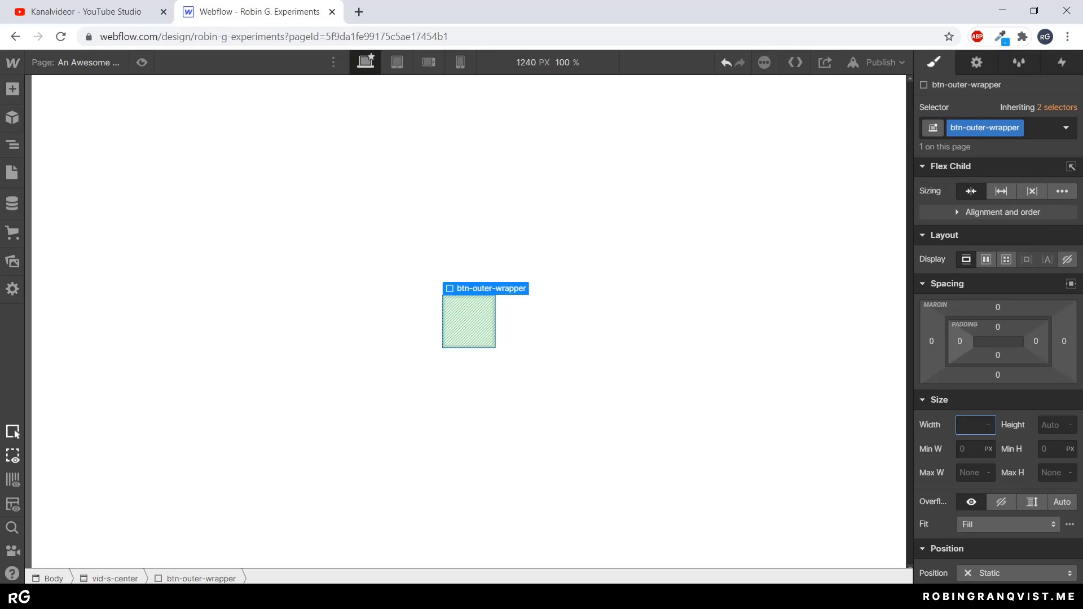
left_click(12, 89)
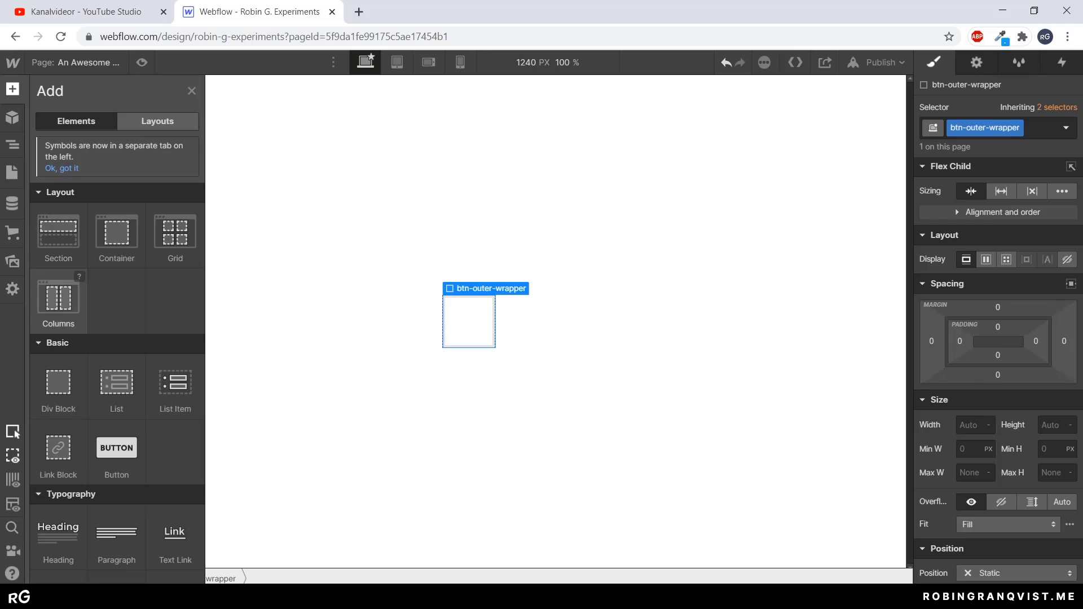
left_click(58, 387)
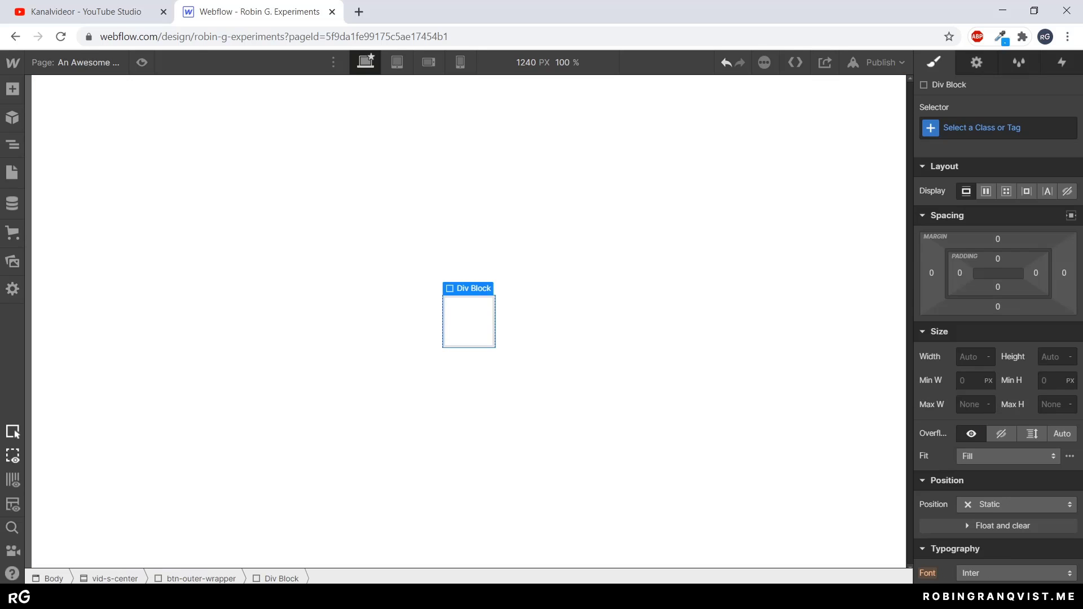
key("ctrl+Return")
type("btn-inner")
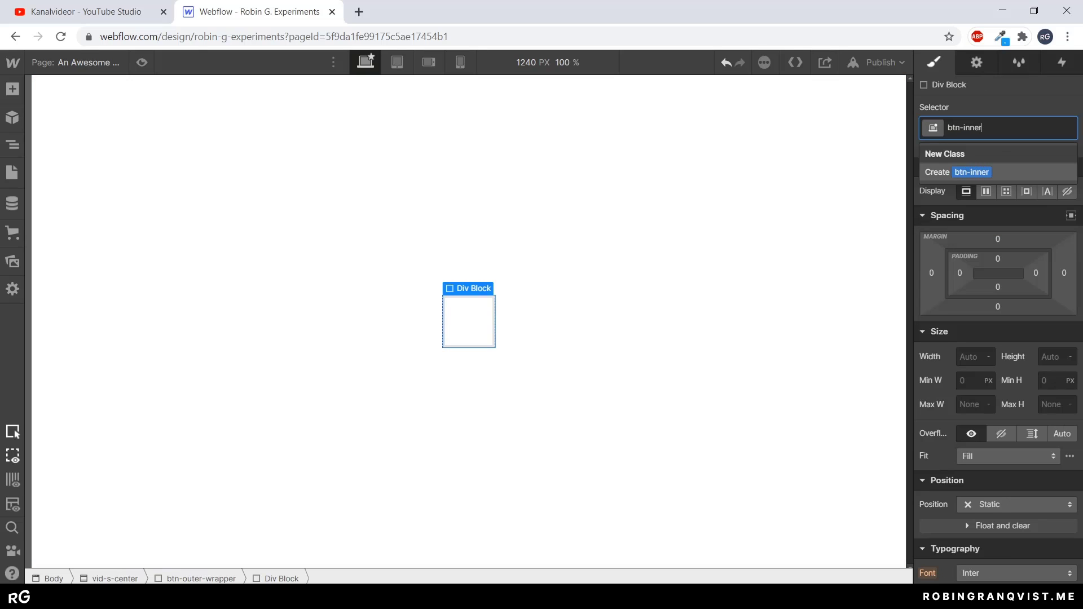
type("-wr")
key("BackSpace")
type("wrapper")
key("Return")
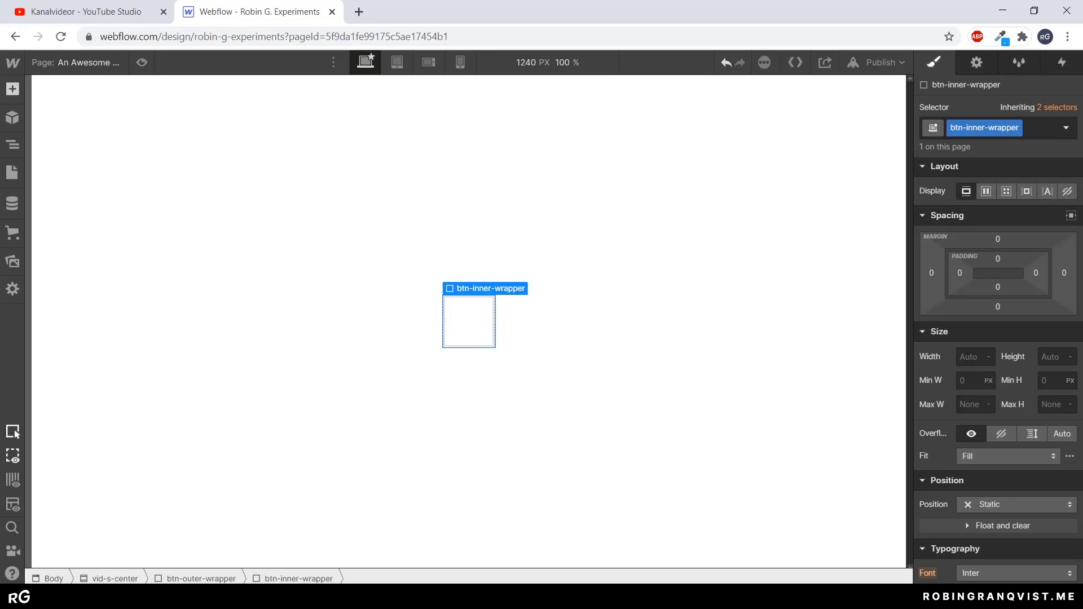
- Add a text block inside btn-inner-wrapper and change its text to "Click Here"
left_click(12, 89)
left_click(58, 339)
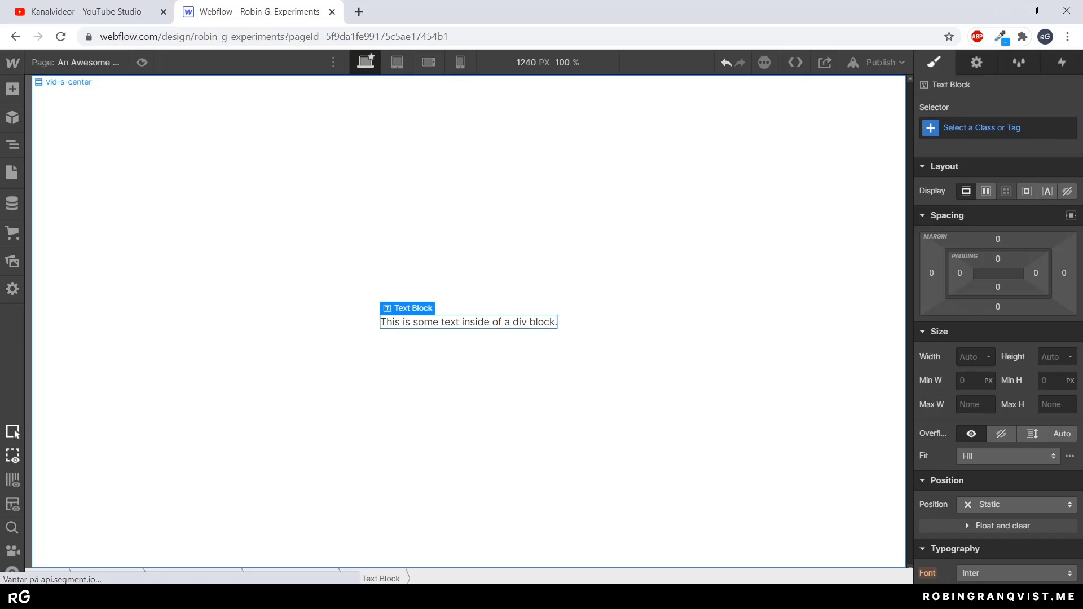
double_click(503, 322)
key("ctrl+a")
type("Click E")
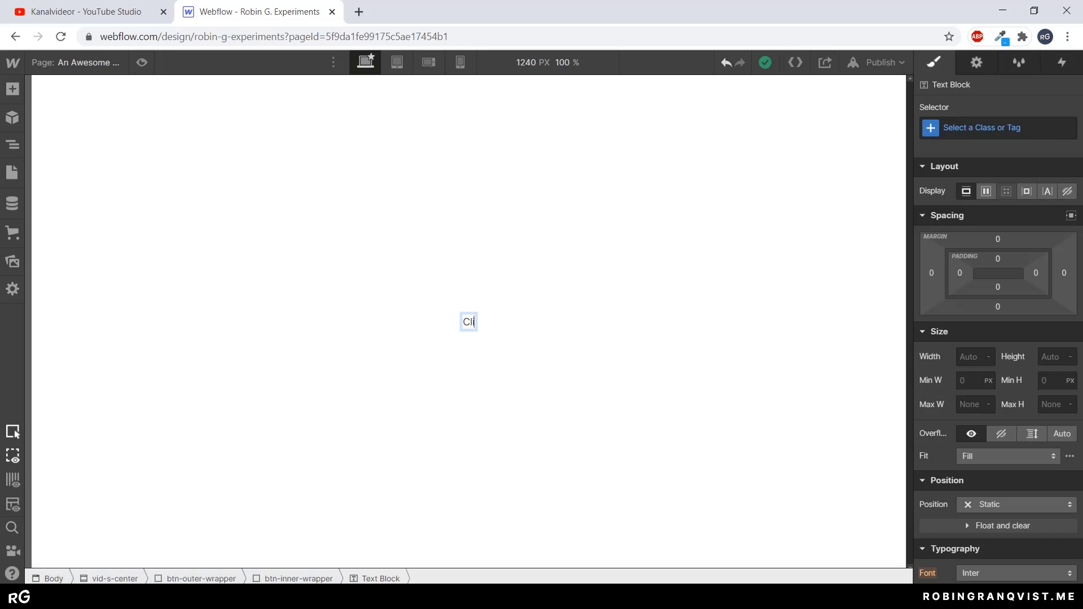
key("ctrl+a")
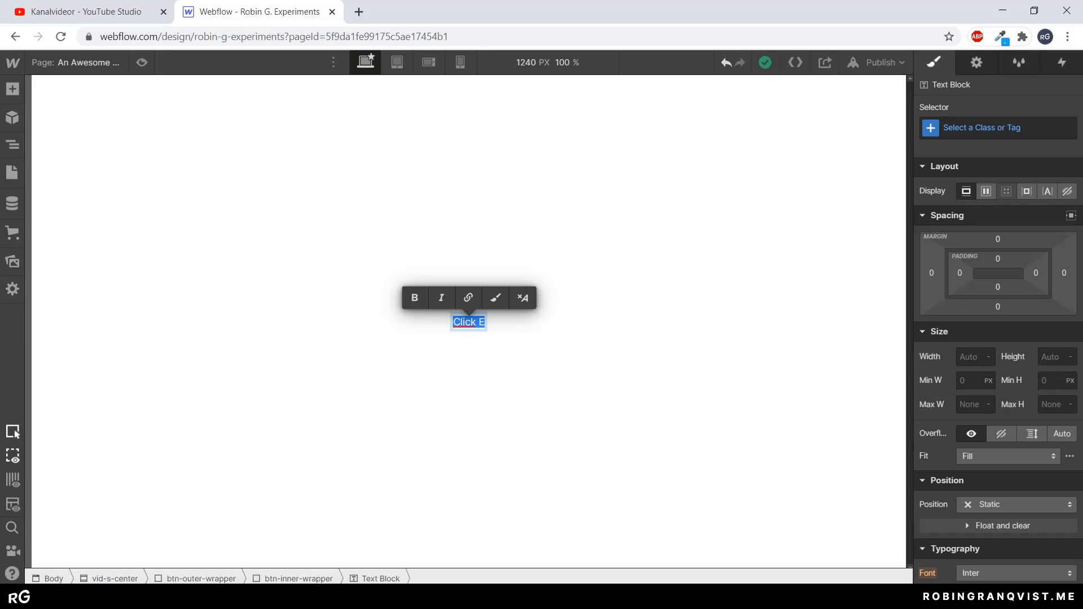
type("Click Here")
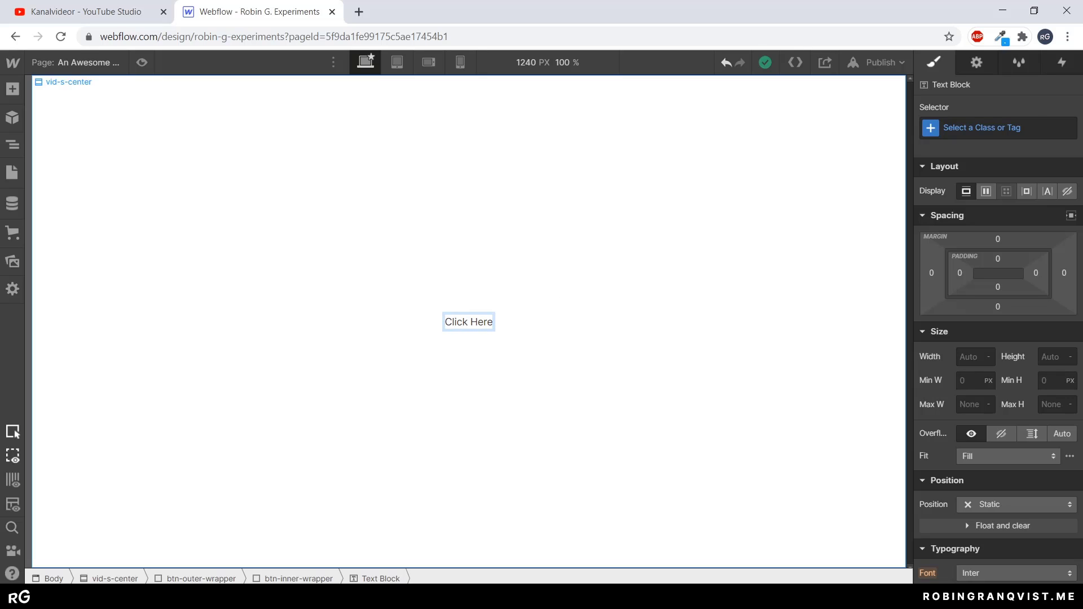
left_click(480, 373)
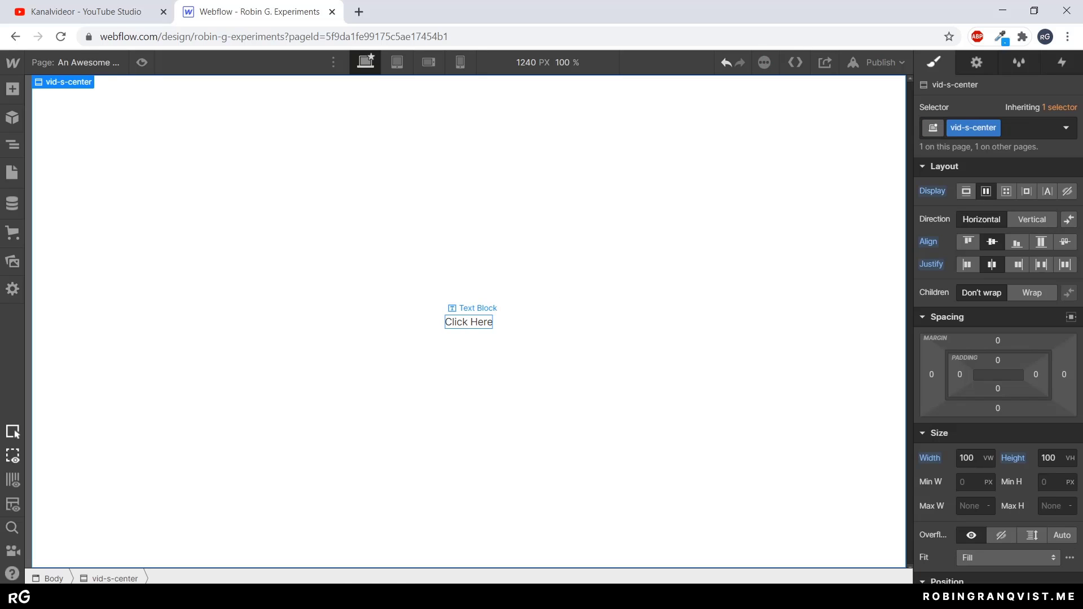
- Give the "Click Here" text block the new class btn-text
left_click(472, 322)
key("ctrl+Return")
type("btn-text")
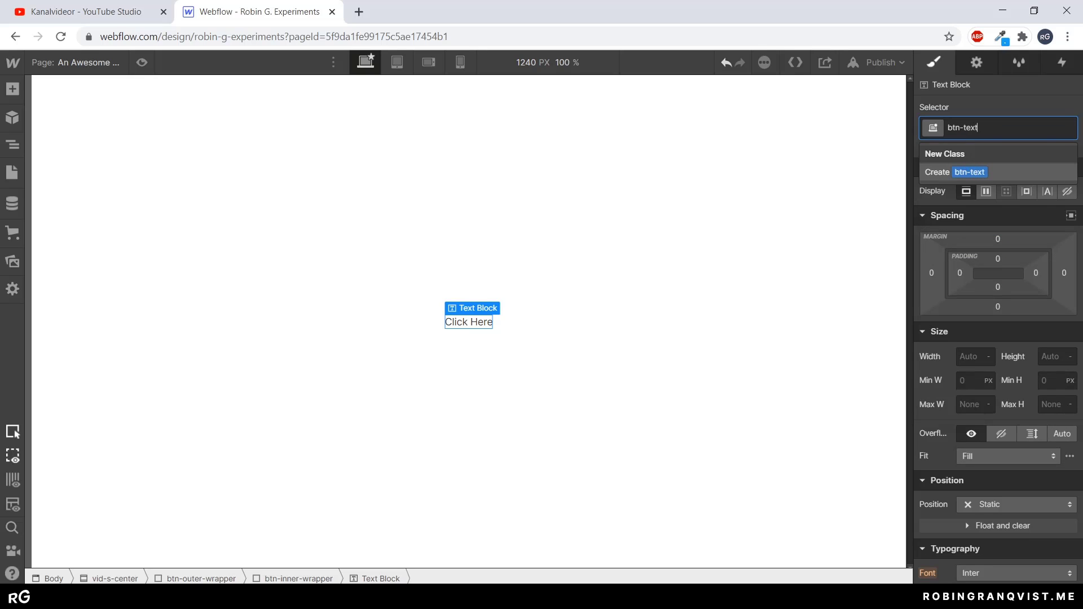
key("Return")
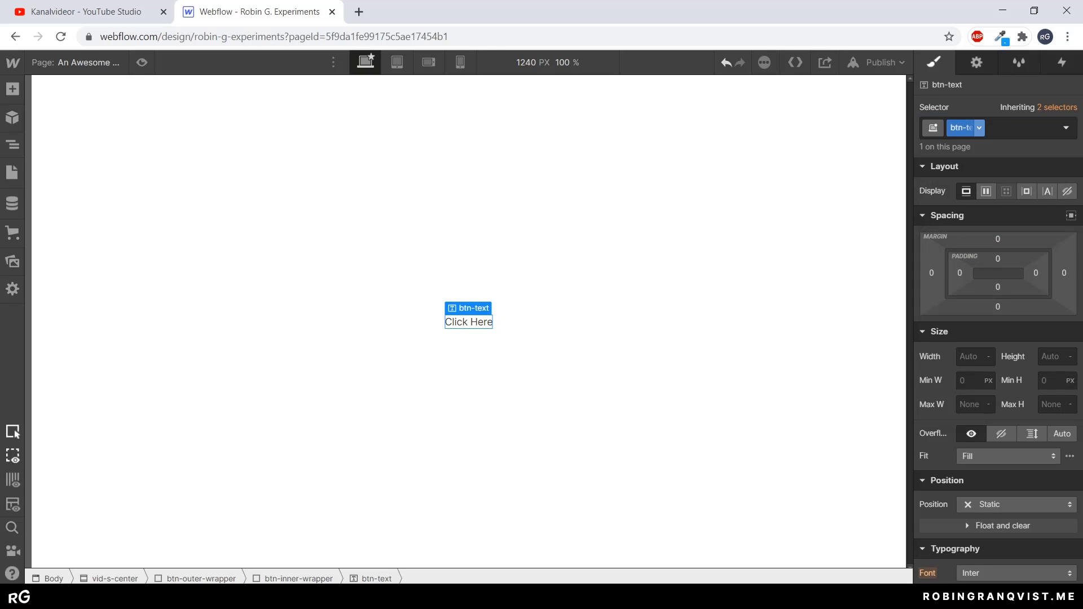
- Make the button text all uppercase and set its letter spacing to 3 px
scroll(999, 367, "down", 2)
scroll(999, 367, "down", 2)
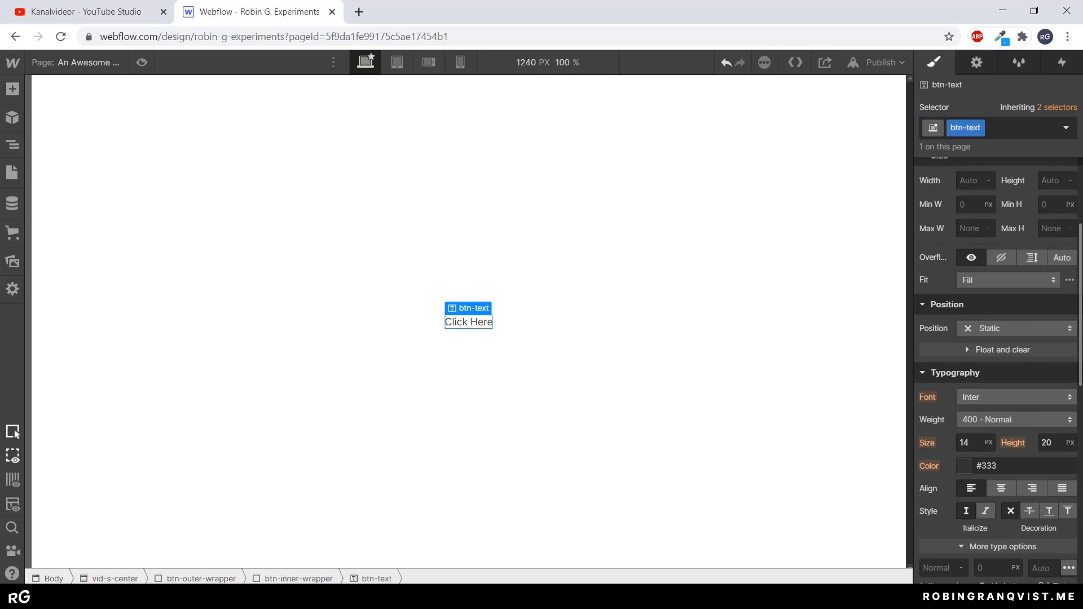
scroll(999, 367, "down", 2)
left_click(958, 518)
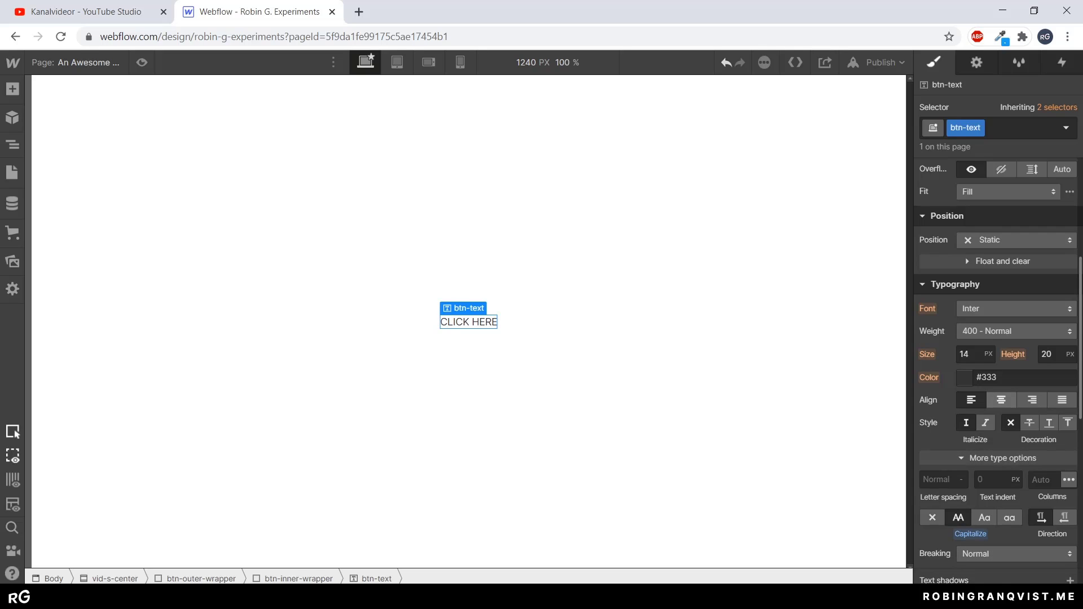
left_click(937, 479)
type("3")
key("Tab")
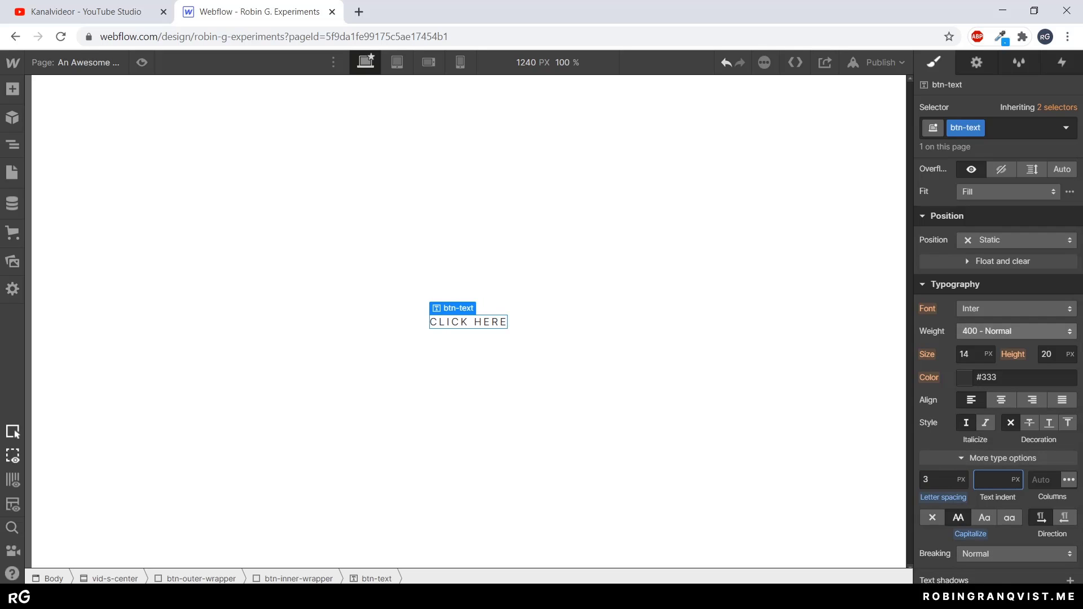
- Set the button text's weight to 500 - Medium and its font size to 1.3 em
left_click(1007, 332)
left_click(1001, 348)
left_click(967, 355)
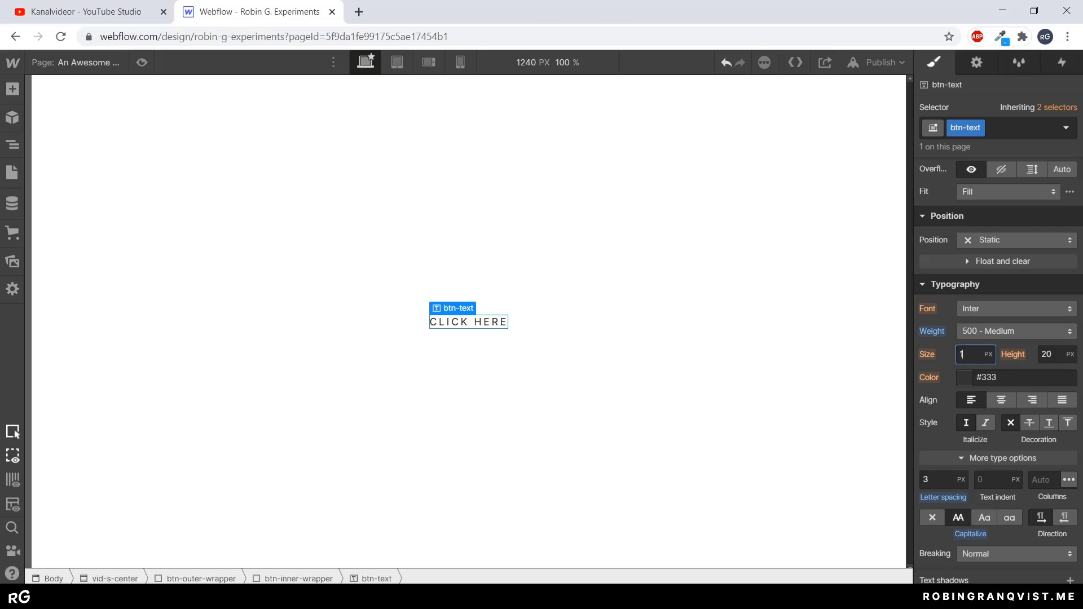
type("16")
key("Tab")
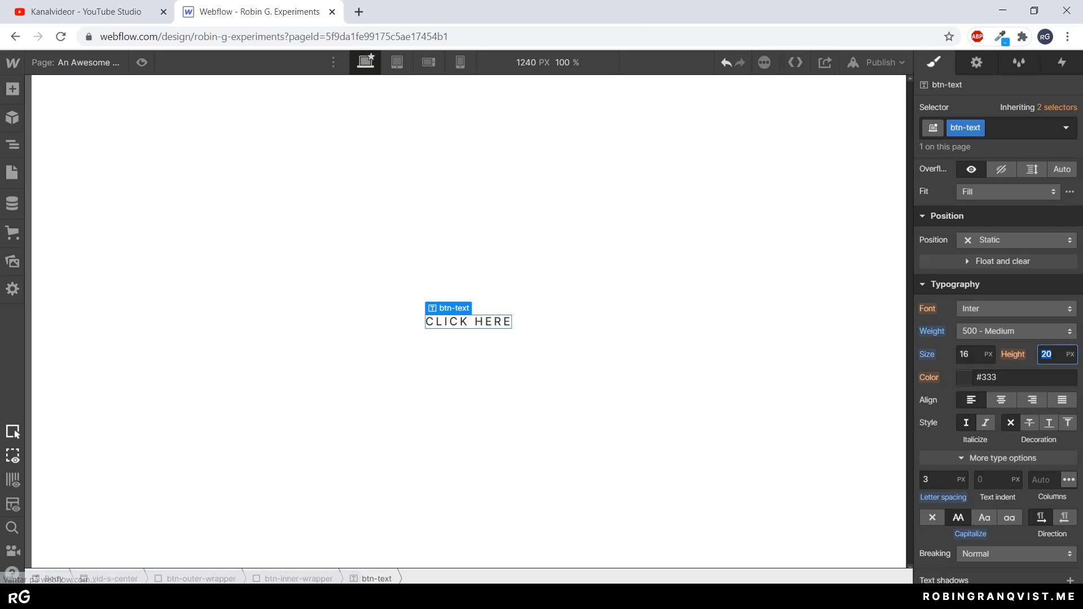
key("shift+Tab")
type("1")
key("Return")
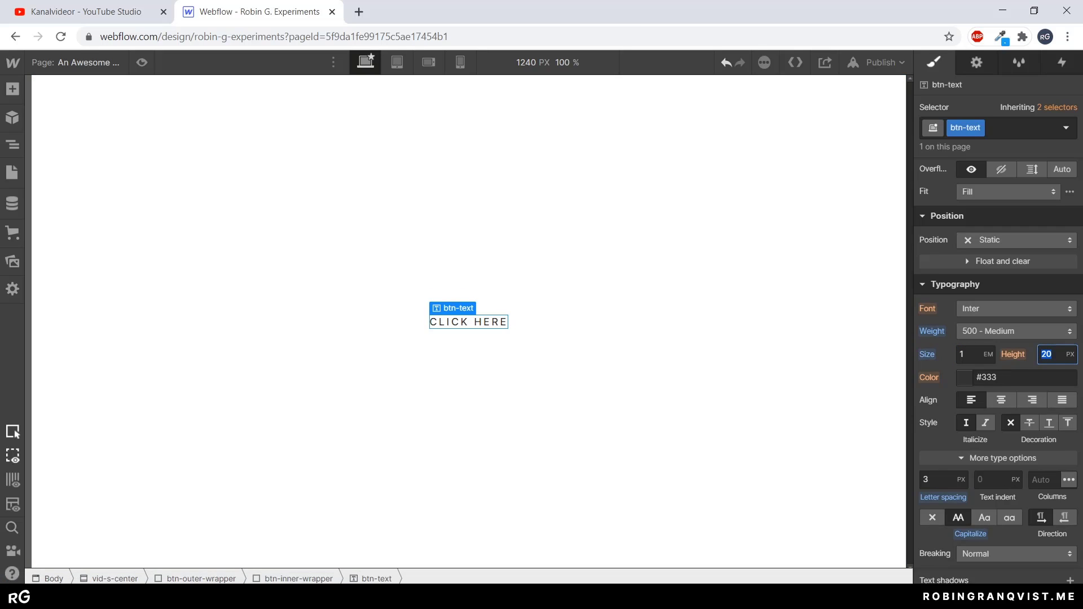
type(".2")
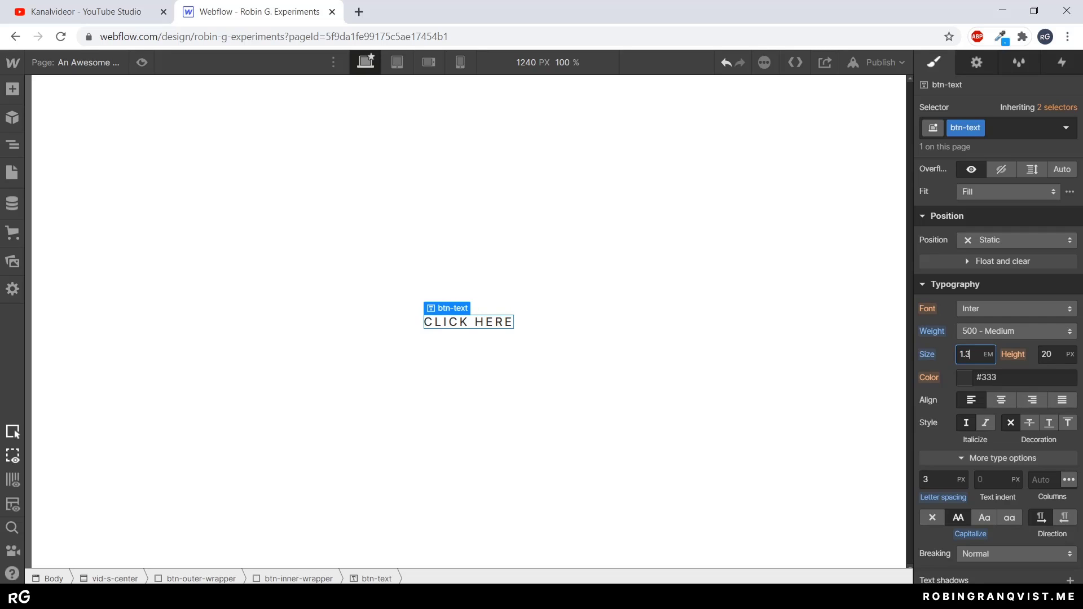
key("Return")
- Size btn-outer-wrapper to a width of 175 px and a height of 50 px
left_click(451, 308)
left_click(463, 294)
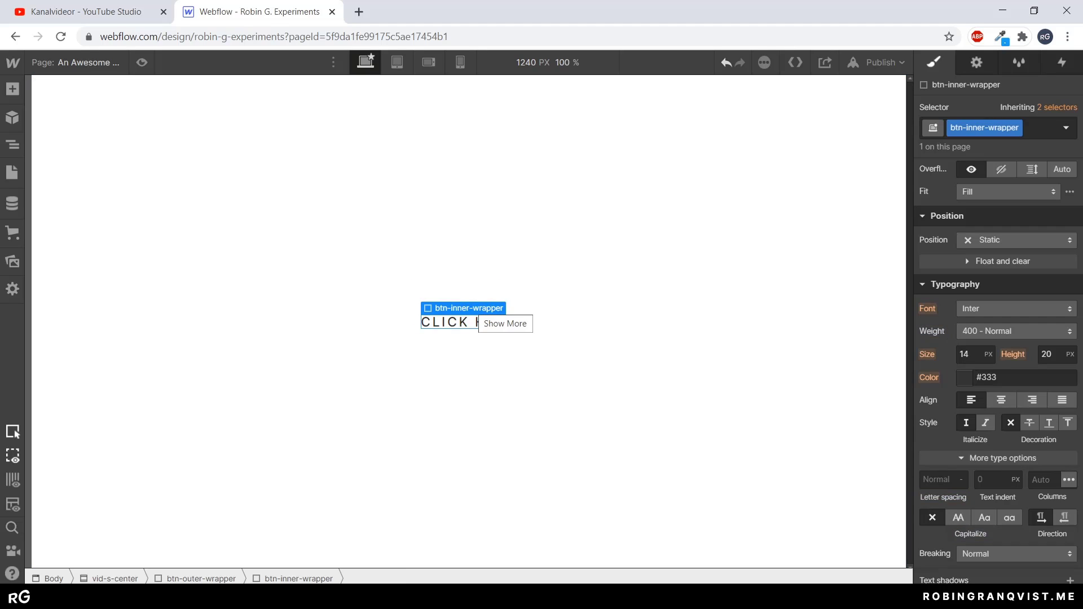
scroll(996, 366, "up", 5)
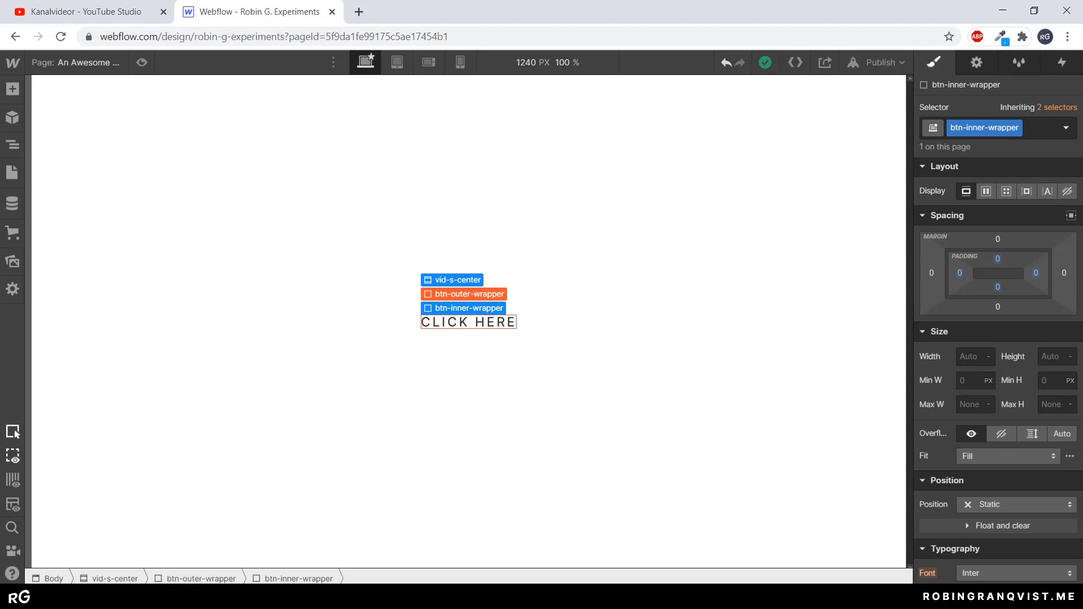
left_click(460, 293)
left_click(971, 425)
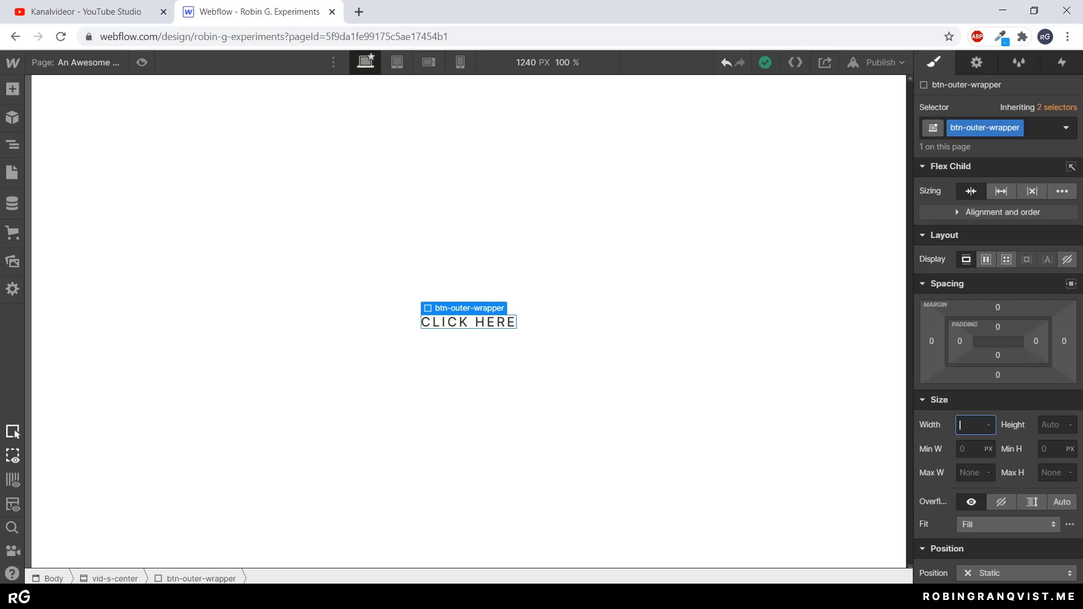
key("Tab")
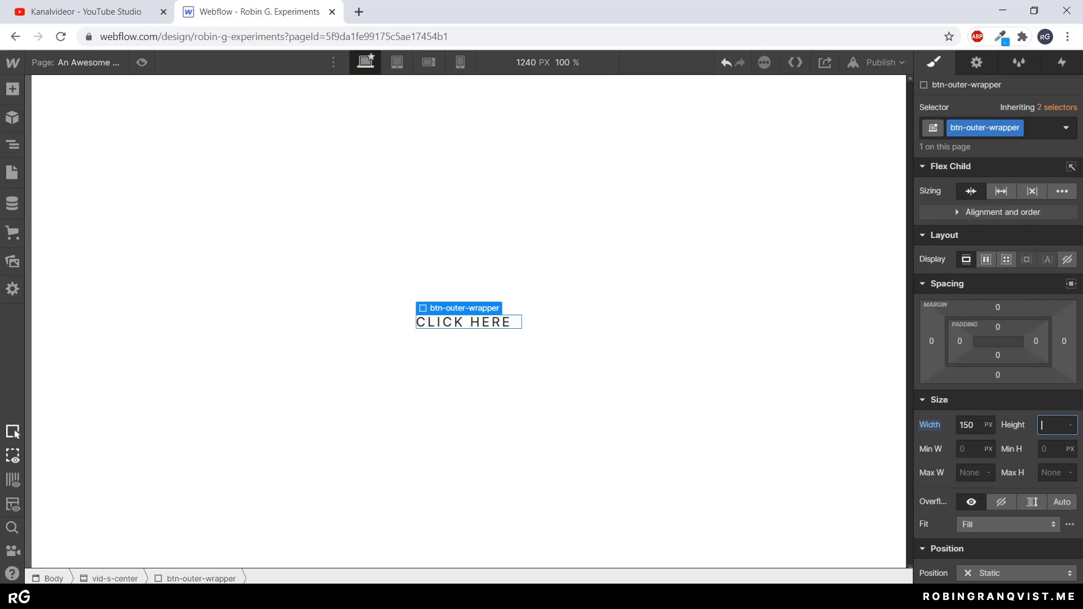
key("shift+Tab")
type("175")
key("Tab")
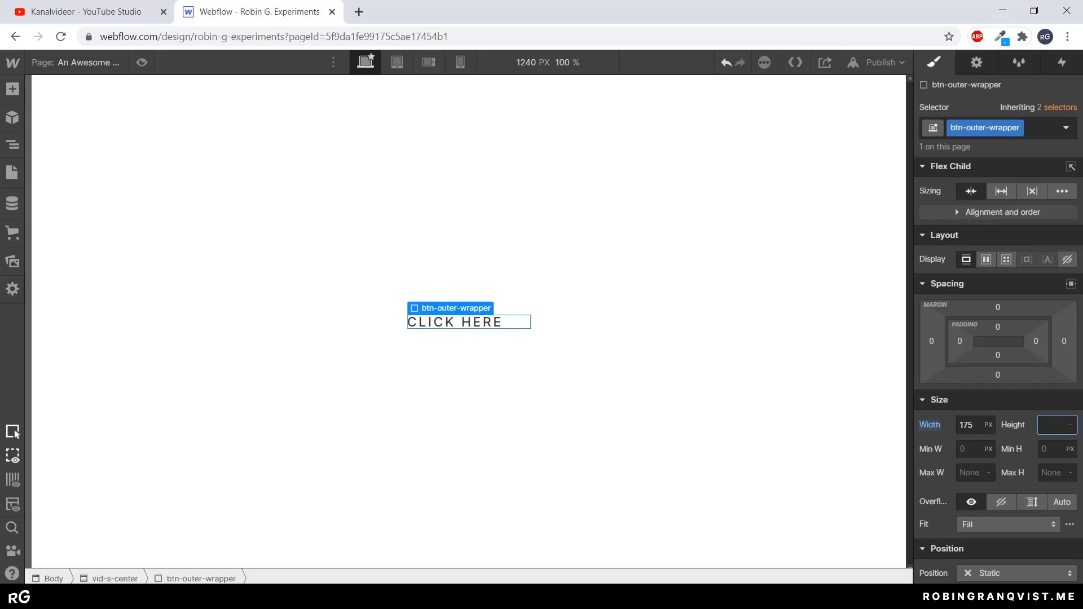
type("35")
key("Tab")
key("shift+Tab")
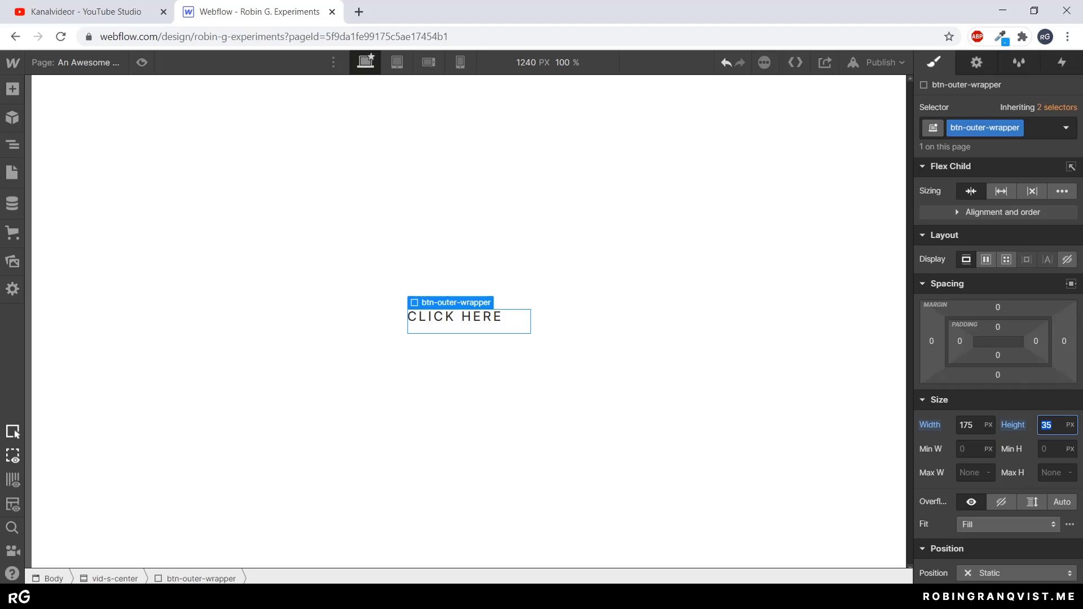
type("50")
key("Tab")
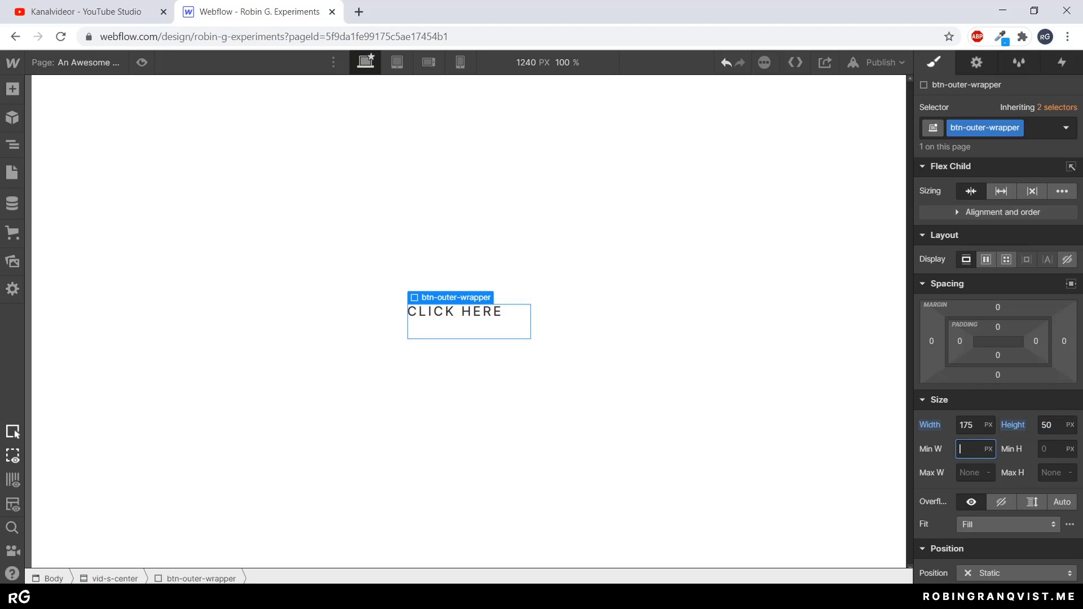
- Change btn-outer-wrapper to a horizontal flex layout with its content centred in both align and justify
left_click(986, 259)
left_click(992, 310)
left_click(992, 332)
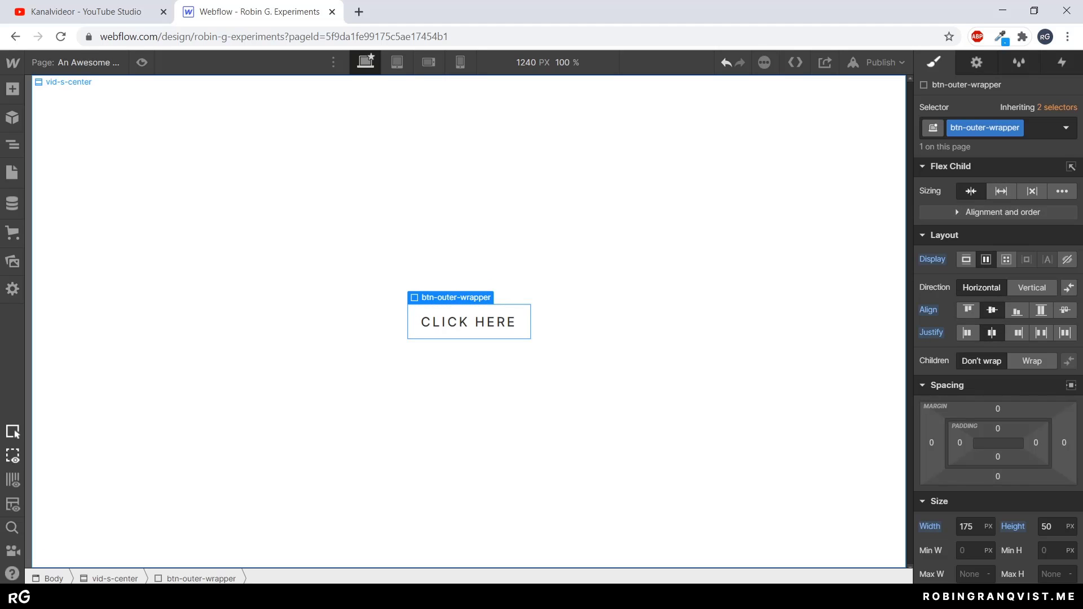
- Widen btn-outer-wrapper to 200 px
scroll(982, 406, "down", 1)
left_click(968, 438)
type("2")
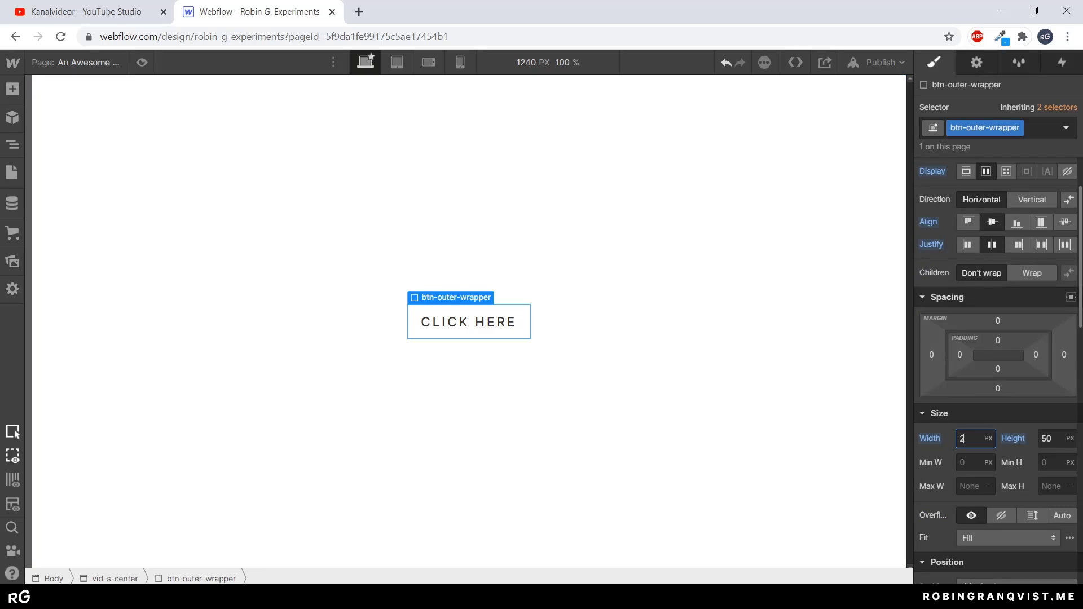
type("00")
key("Tab")
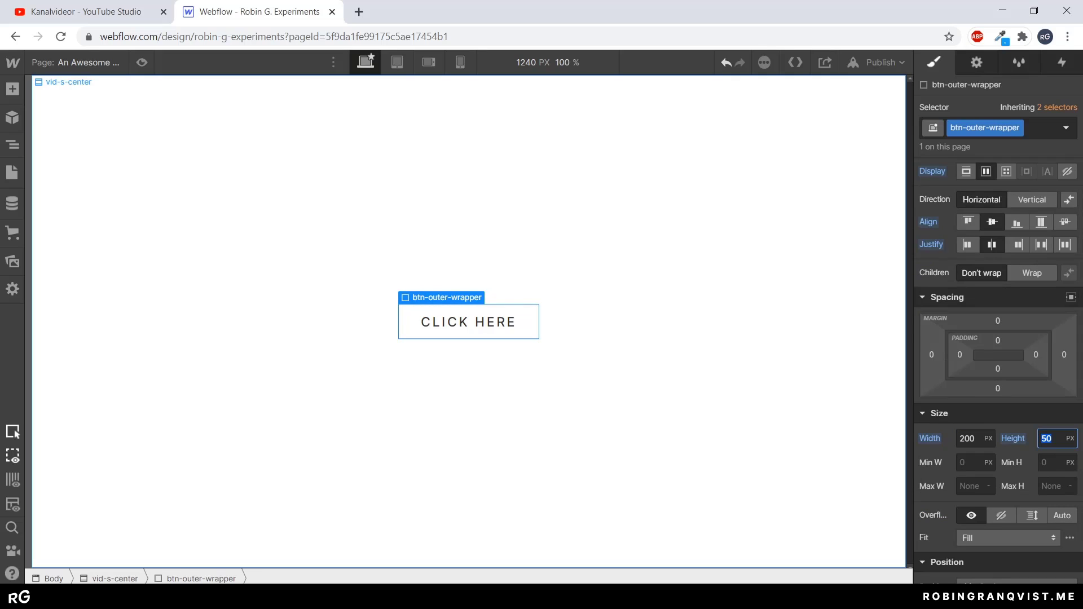
- Give btn-outer-wrapper a 2 px solid black border on all sides
scroll(999, 367, "down", 3)
scroll(998, 367, "down", 4)
double_click(1012, 383)
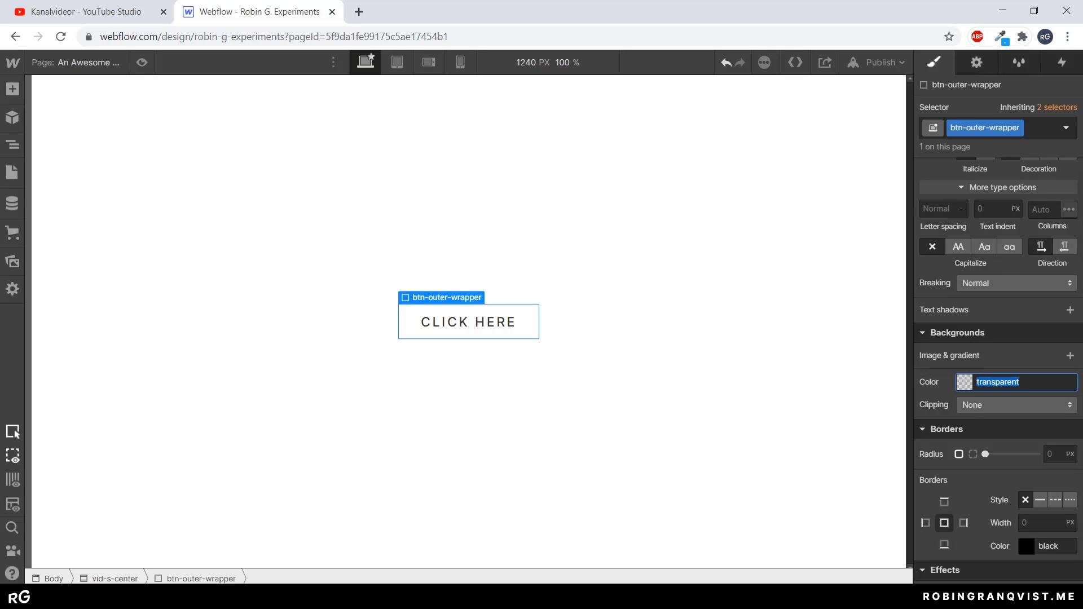
scroll(999, 366, "down", 3)
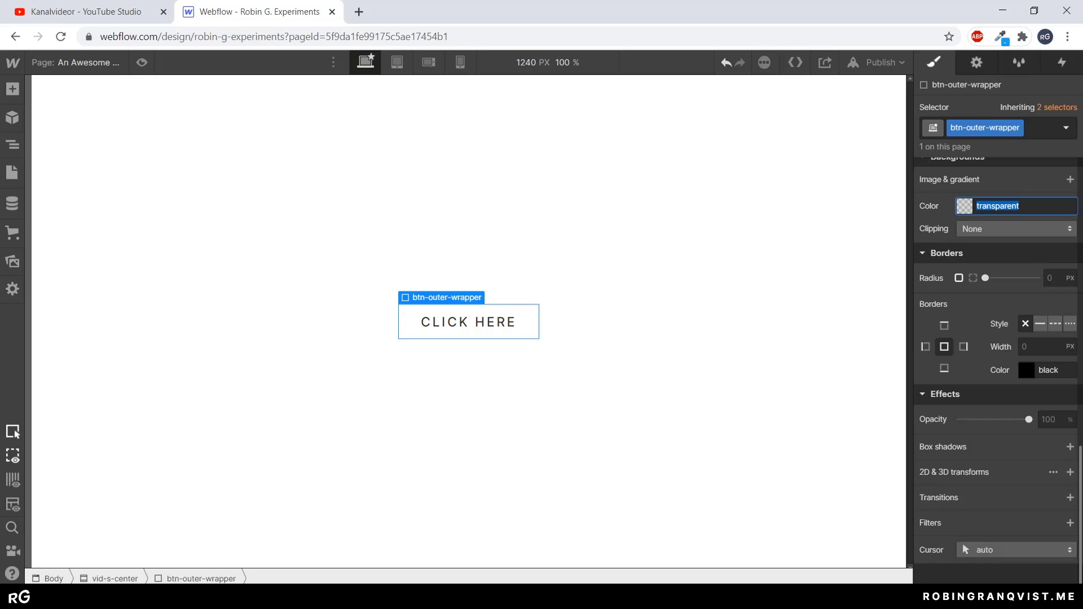
left_click(1043, 347)
type("2")
key("Tab")
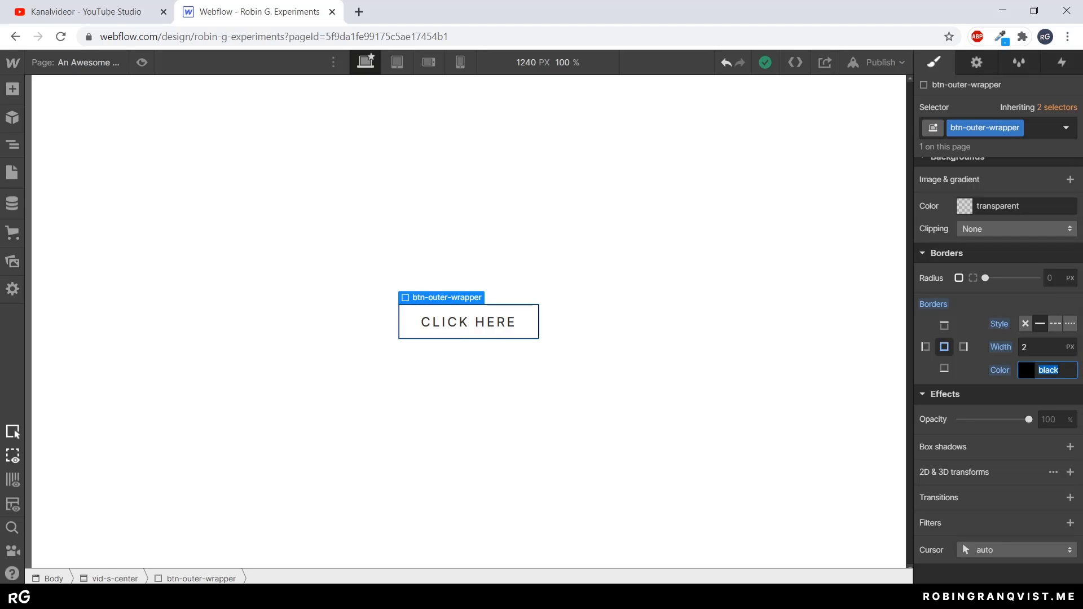
key("Tab")
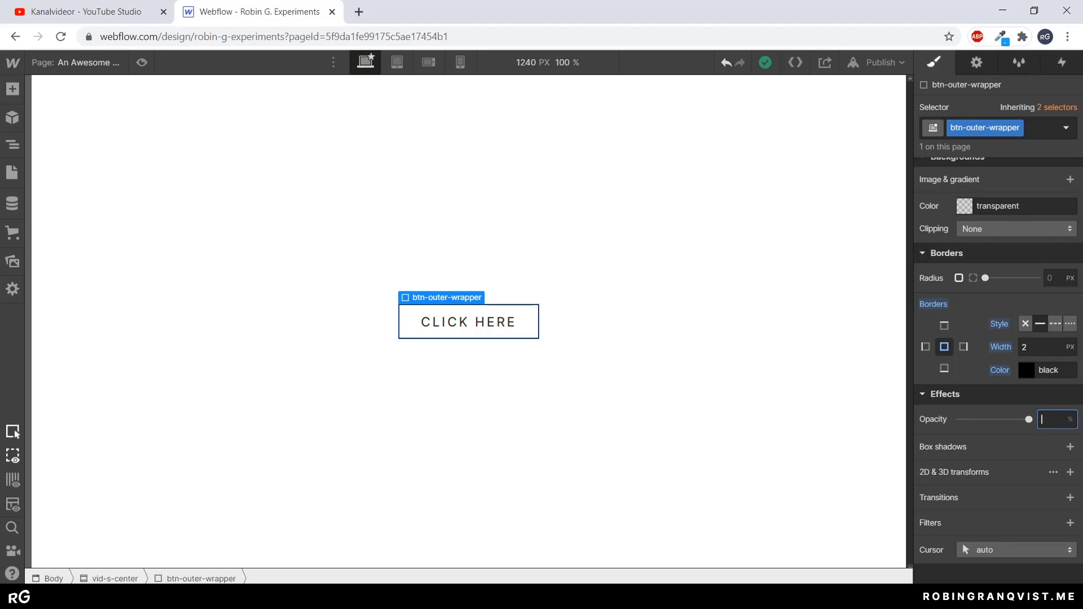
- Round btn-outer-wrapper's corners with a 4 px border radius and check the button in preview mode
left_click(1054, 278)
type("4")
key("Tab")
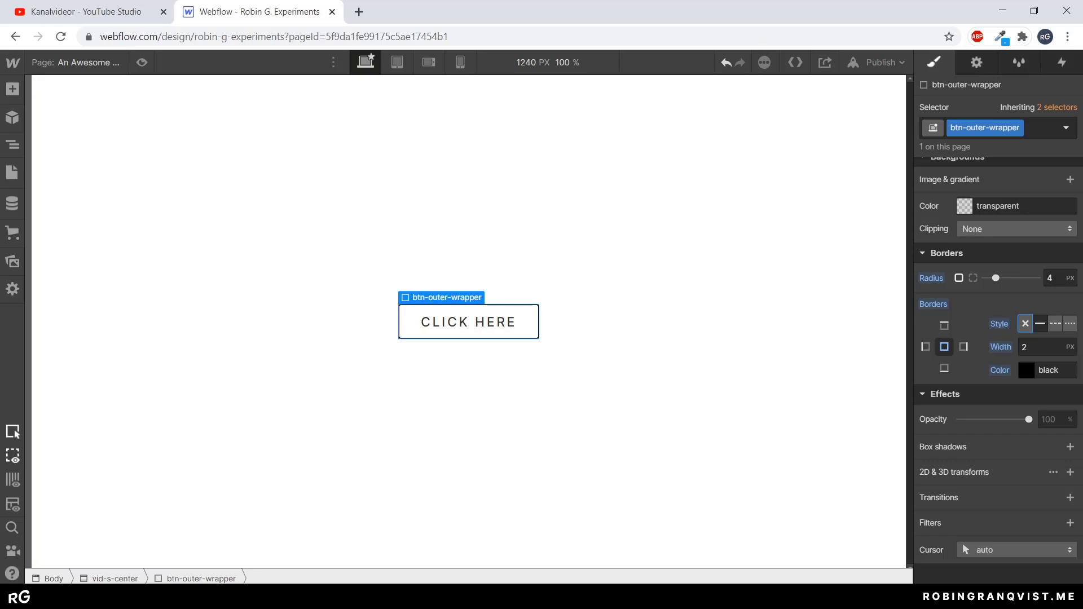
key("ctrl+shift+p")
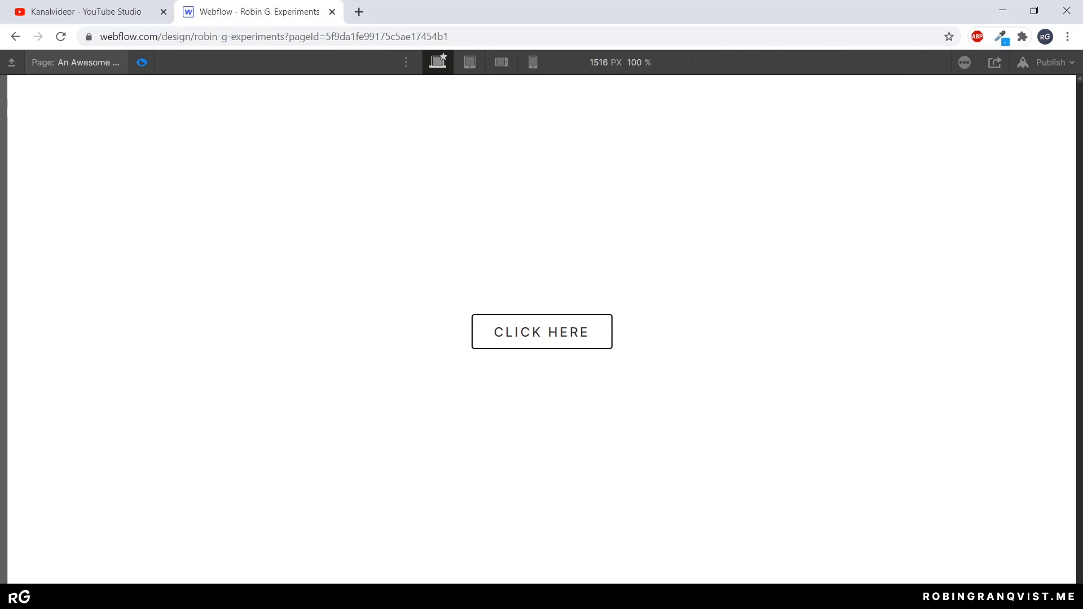
key("ctrl+shift+p")
- Set btn-outer-wrapper's cursor to pointer and preview the button
scroll(962, 543, "down", 8)
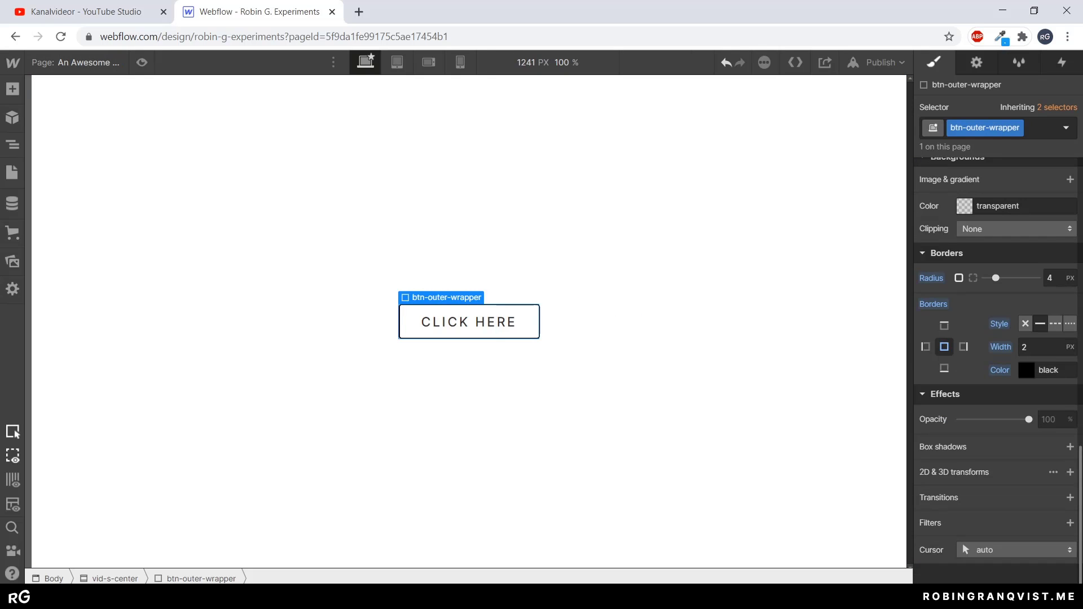
left_click(1011, 550)
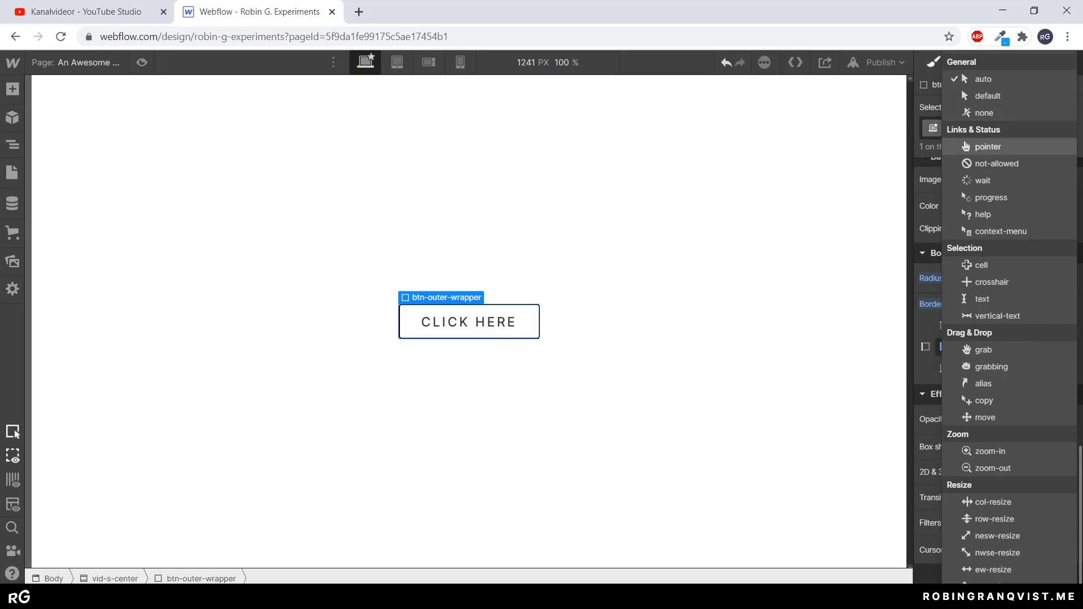
left_click(988, 146)
key("ctrl+shift+p")
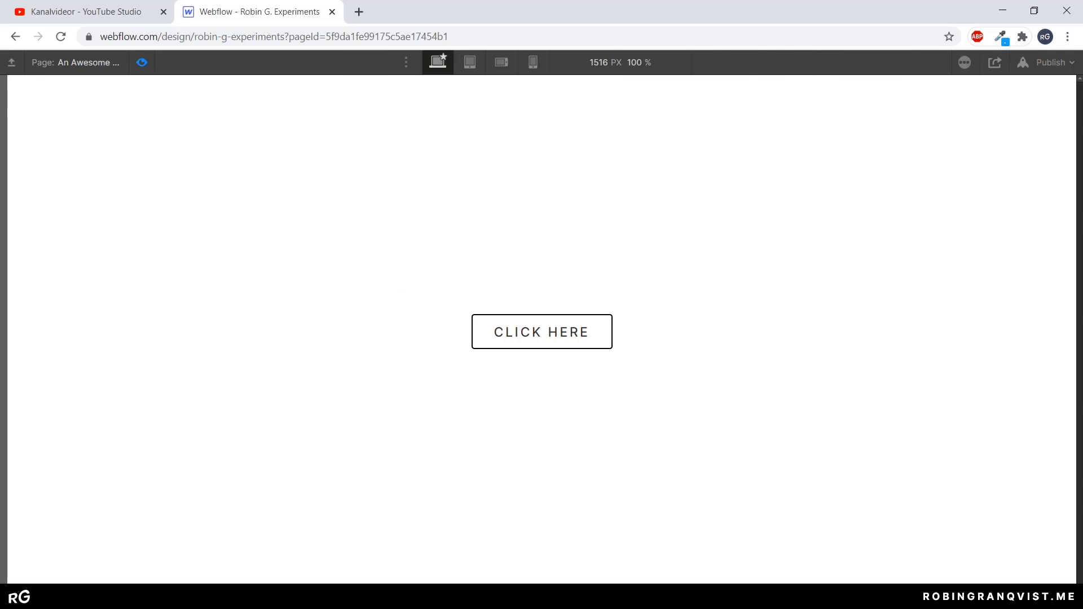
key("ctrl+shift+p")
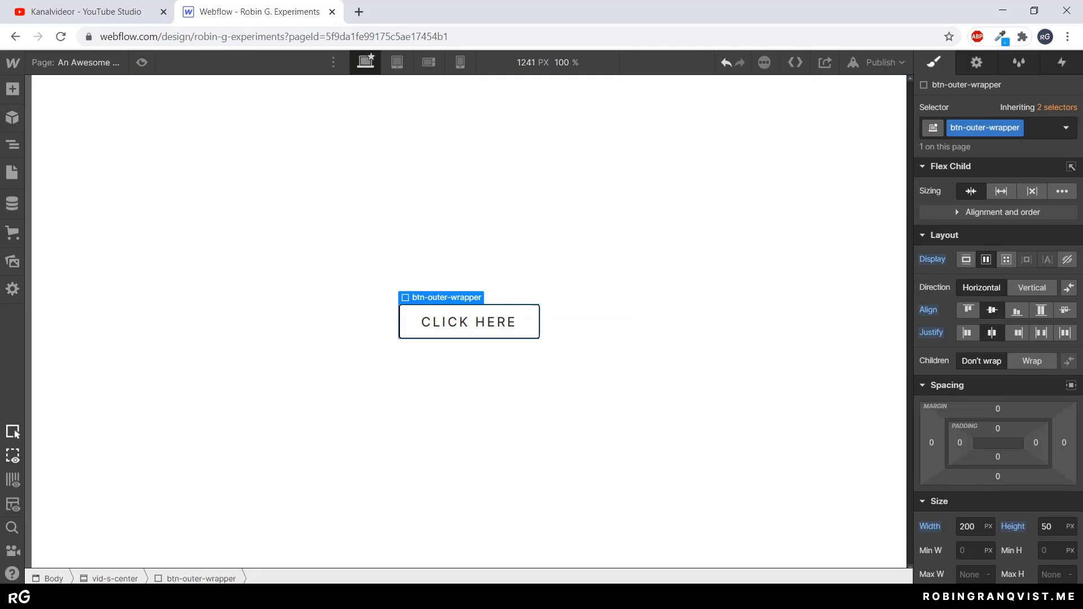
- Size btn-inner-wrapper to a width of 100% and a height of 100%
mouse_move(441, 298)
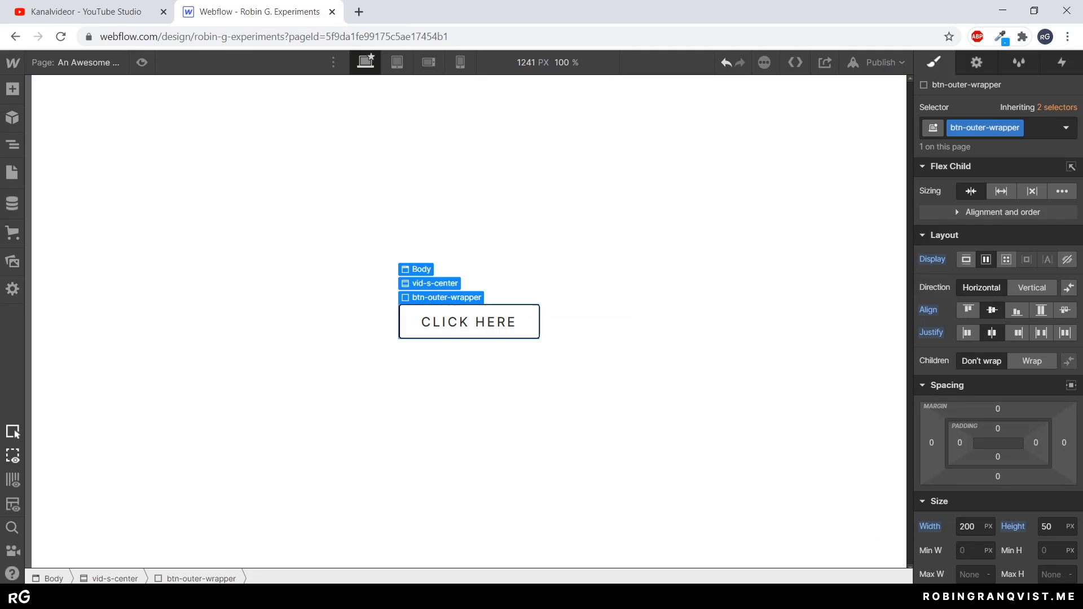
left_click(12, 145)
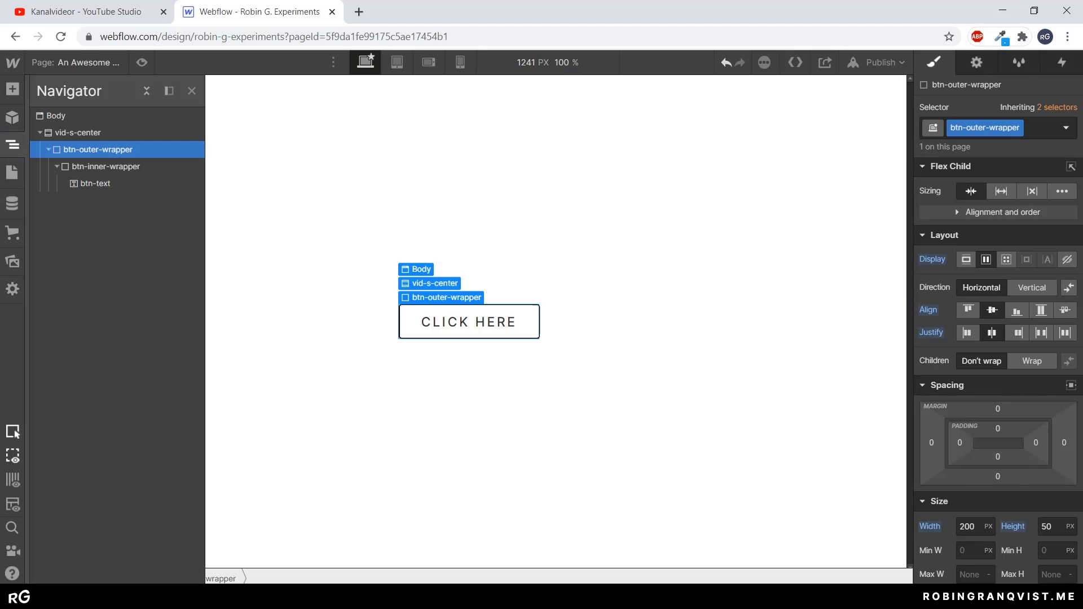
left_click(106, 166)
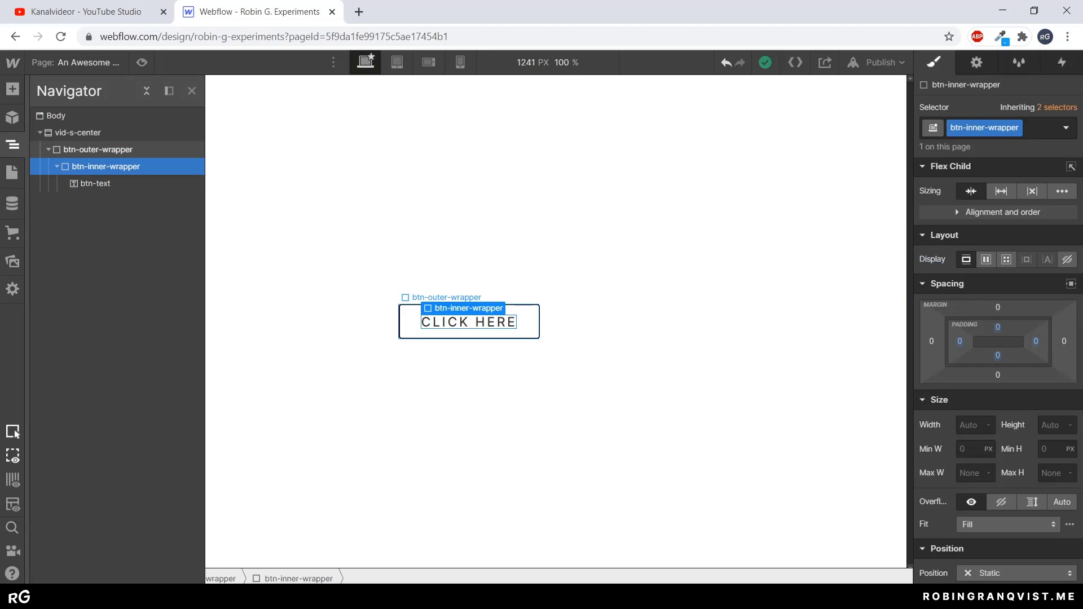
left_click(971, 425)
type("10")
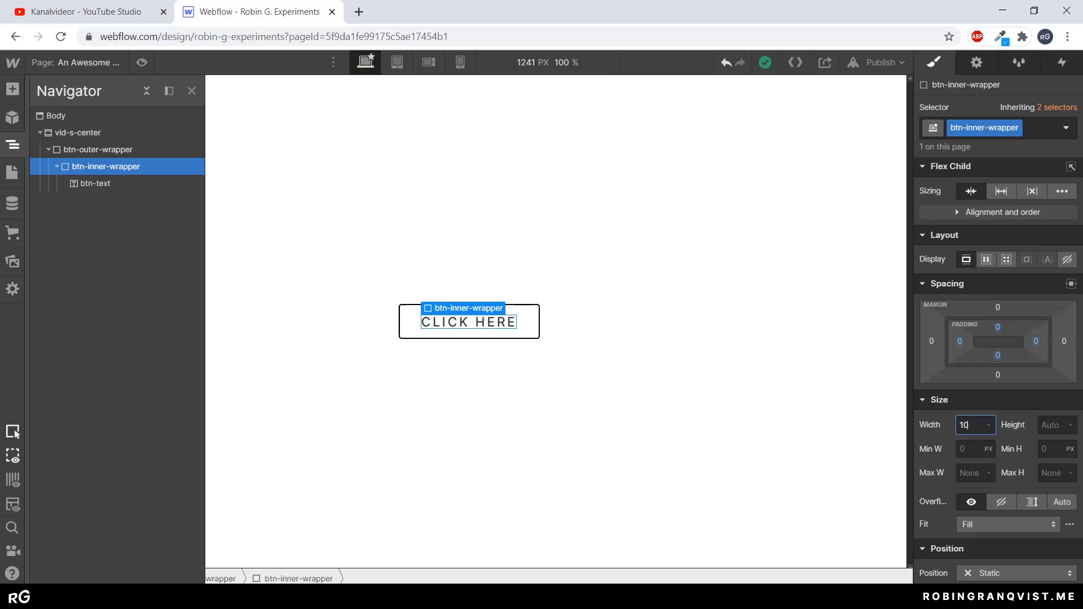
type("0%")
key("Tab")
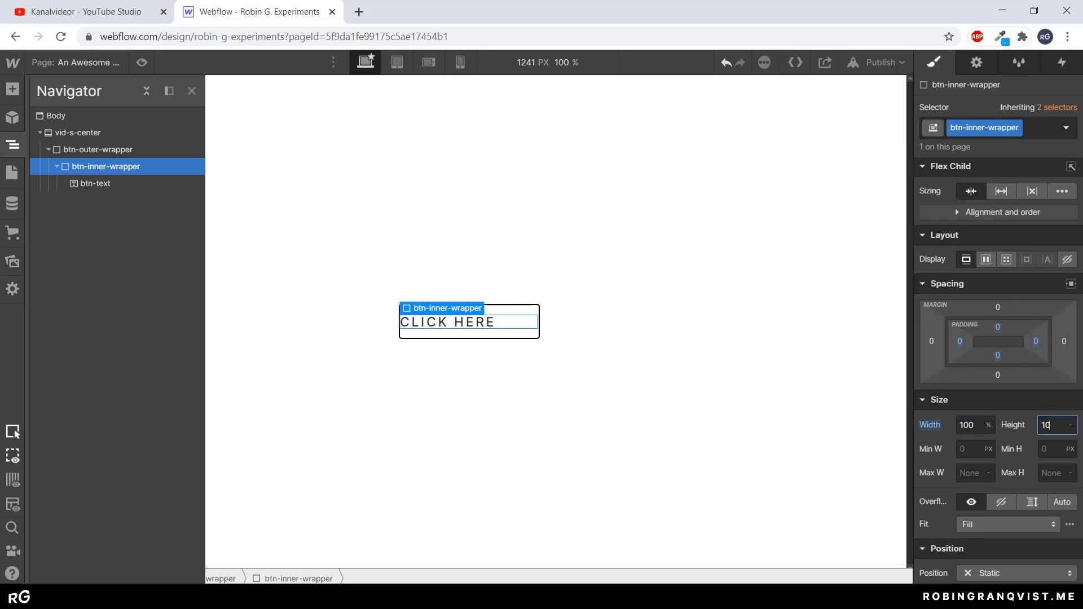
type("100%")
key("Tab")
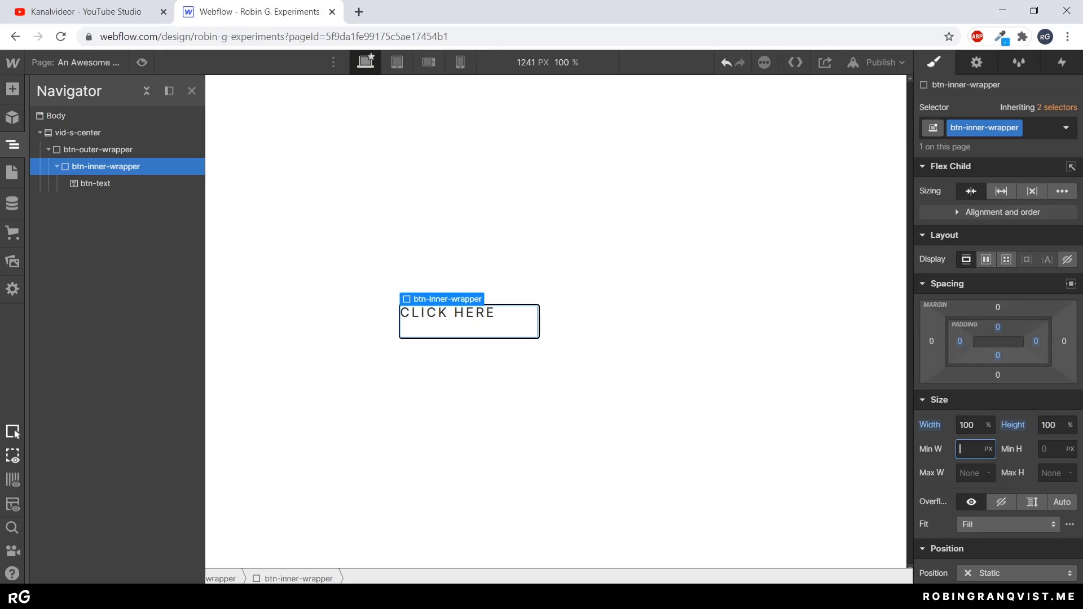
- Centre btn-inner-wrapper's content in a horizontal flex layout and change btn-outer-wrapper's display to block
left_click(986, 260)
left_click(993, 311)
left_click(993, 333)
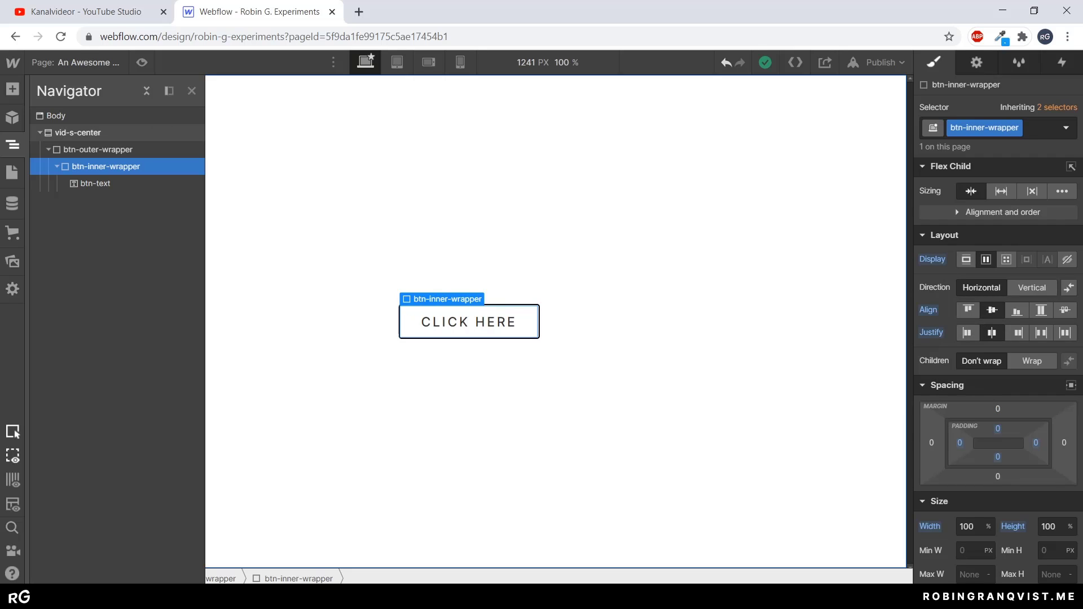
left_click(98, 149)
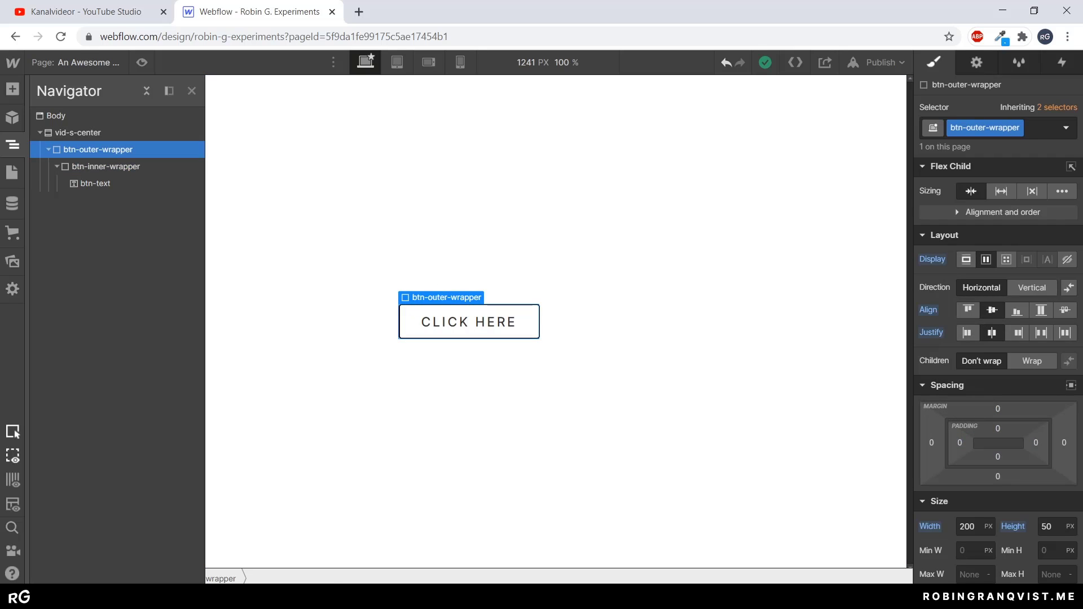
left_click(967, 259)
- Preview the button and review the layout and size settings of the inner and outer wrappers
left_click(106, 166)
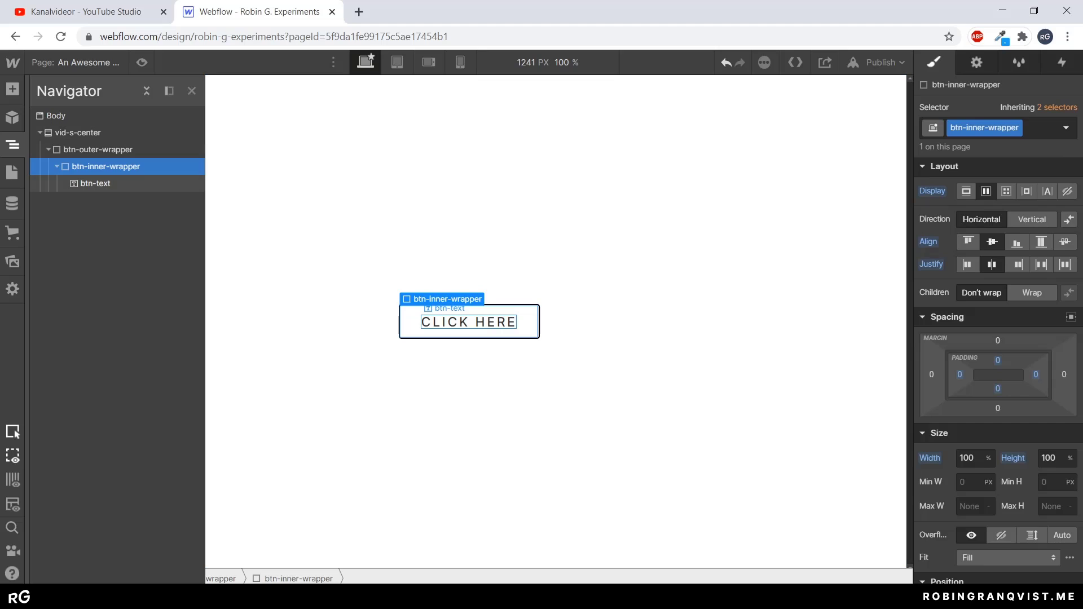
left_click(468, 322)
left_click(142, 63)
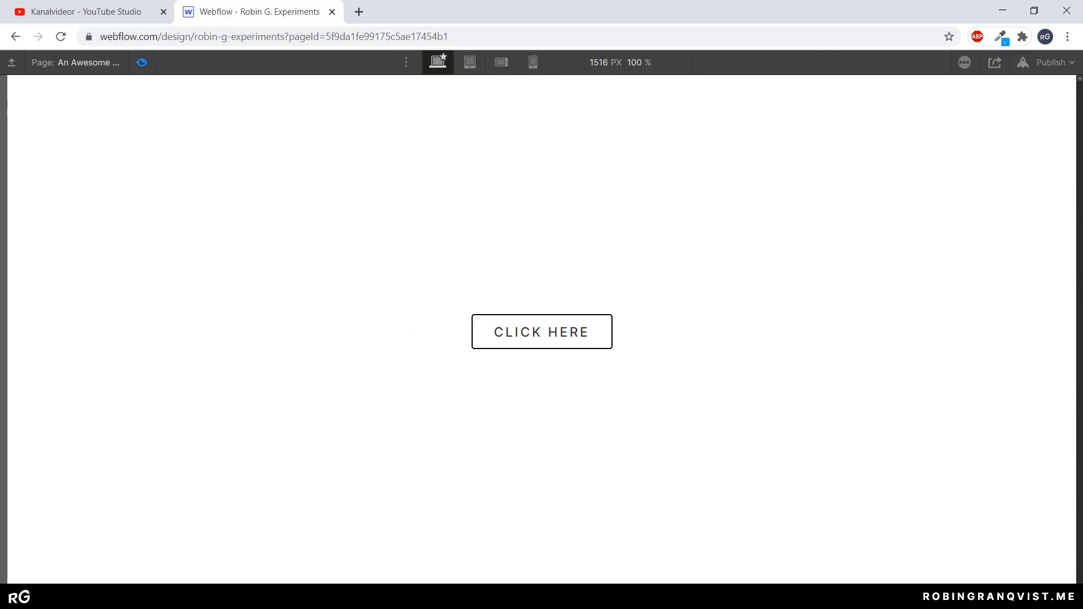
left_click(141, 63)
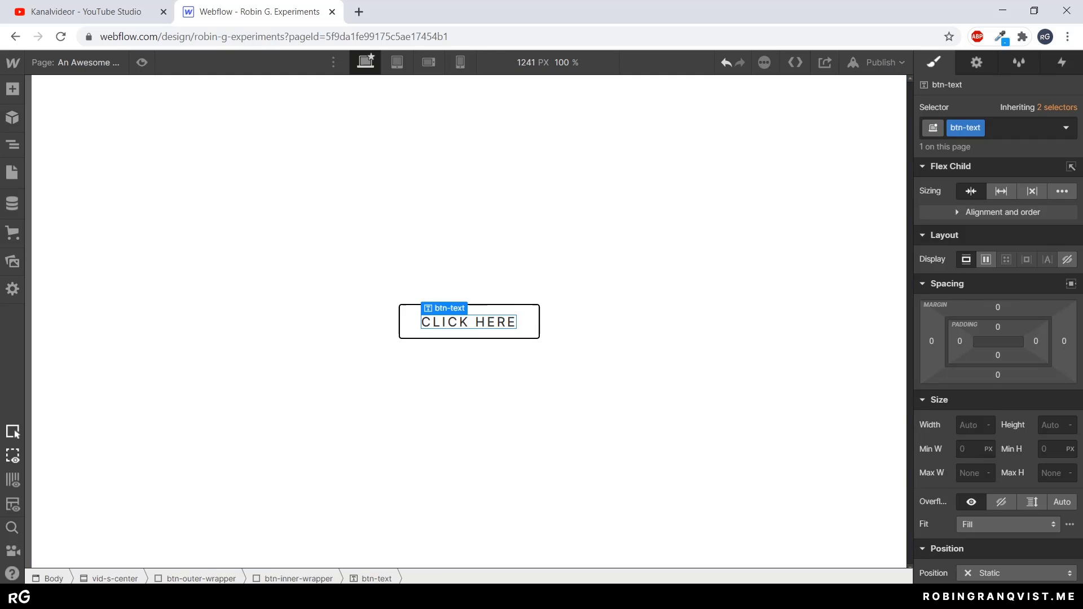
key("z")
left_click(106, 167)
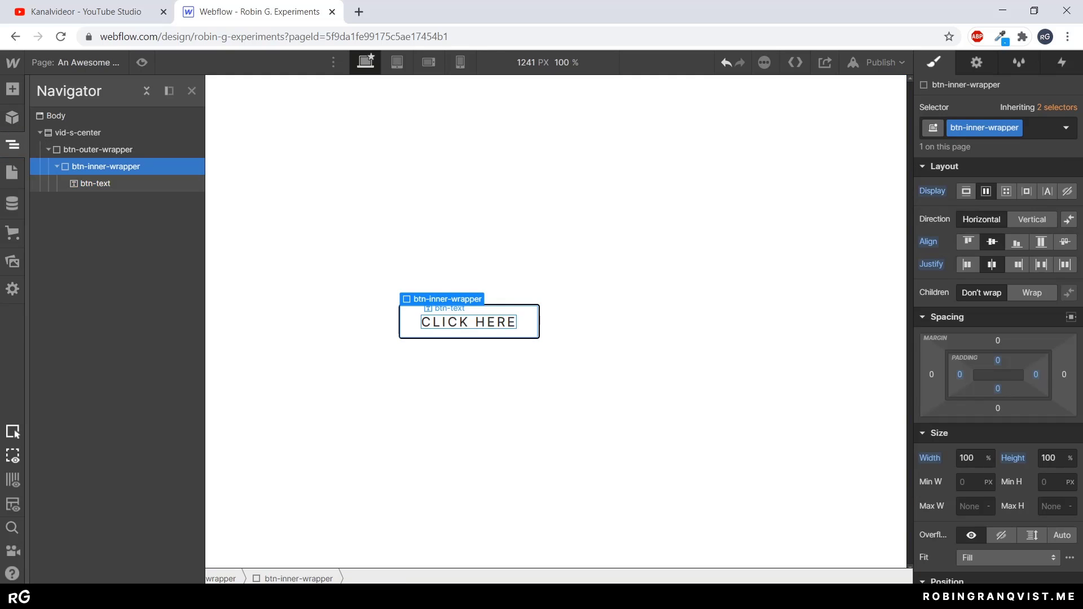
left_click(98, 150)
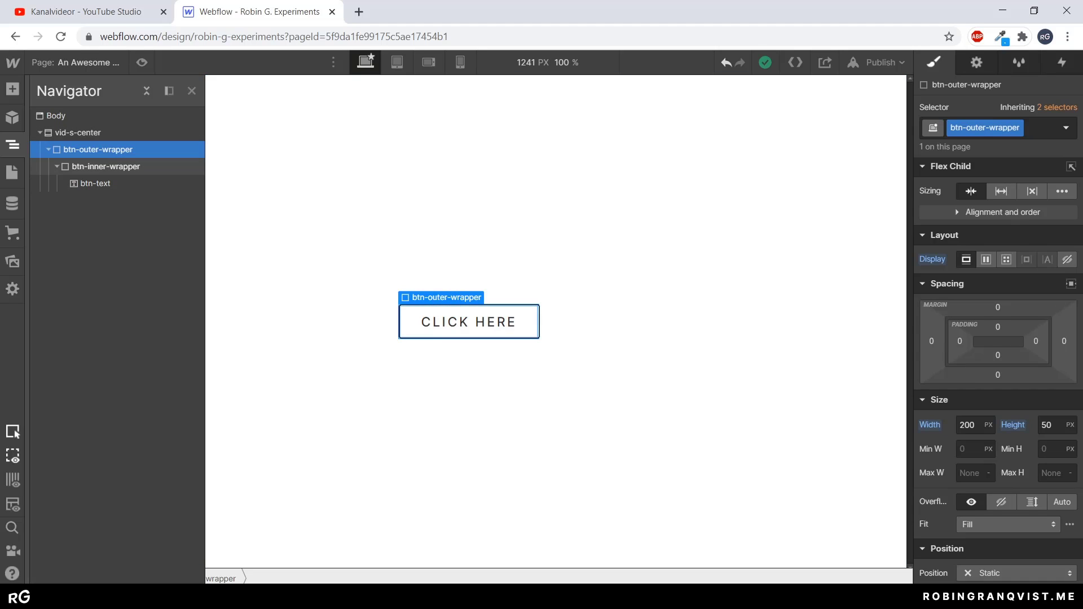
left_click(106, 167)
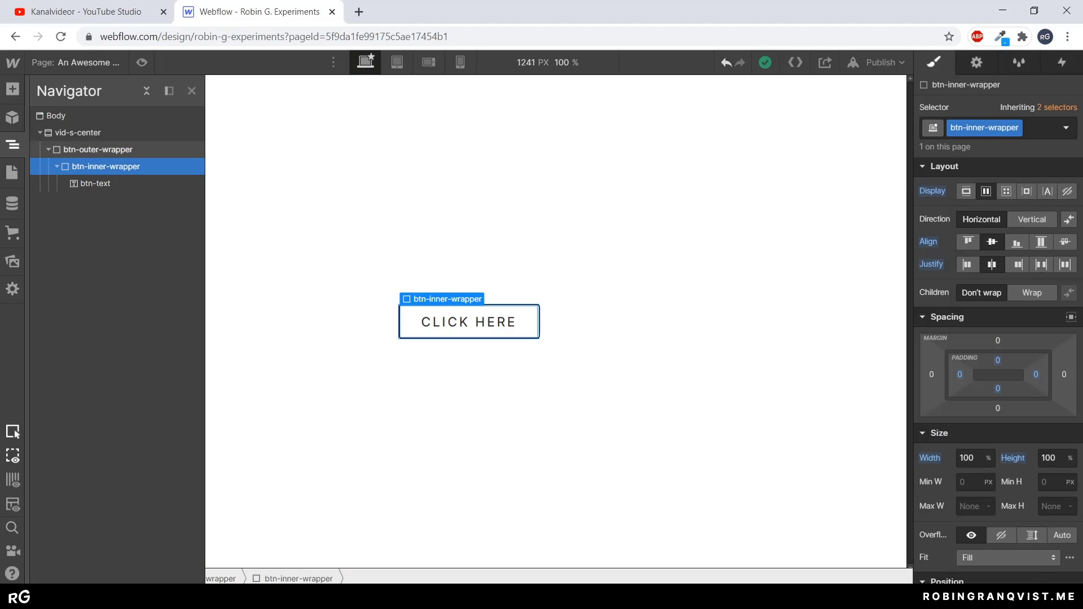
left_click(98, 150)
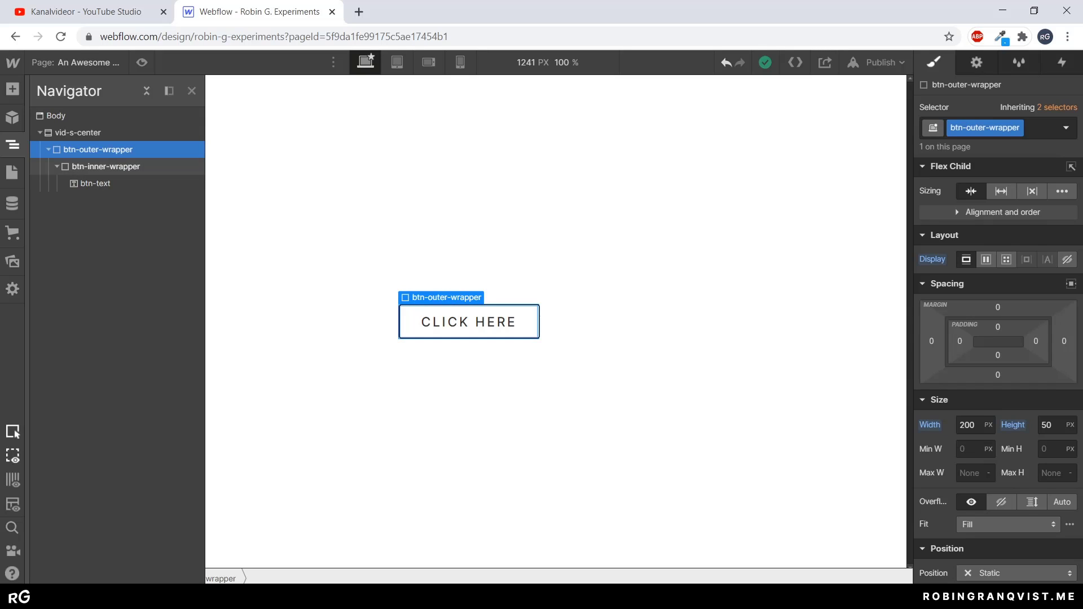
- Add a Div Block inside btn-inner-wrapper, alongside the button text
left_click(106, 166)
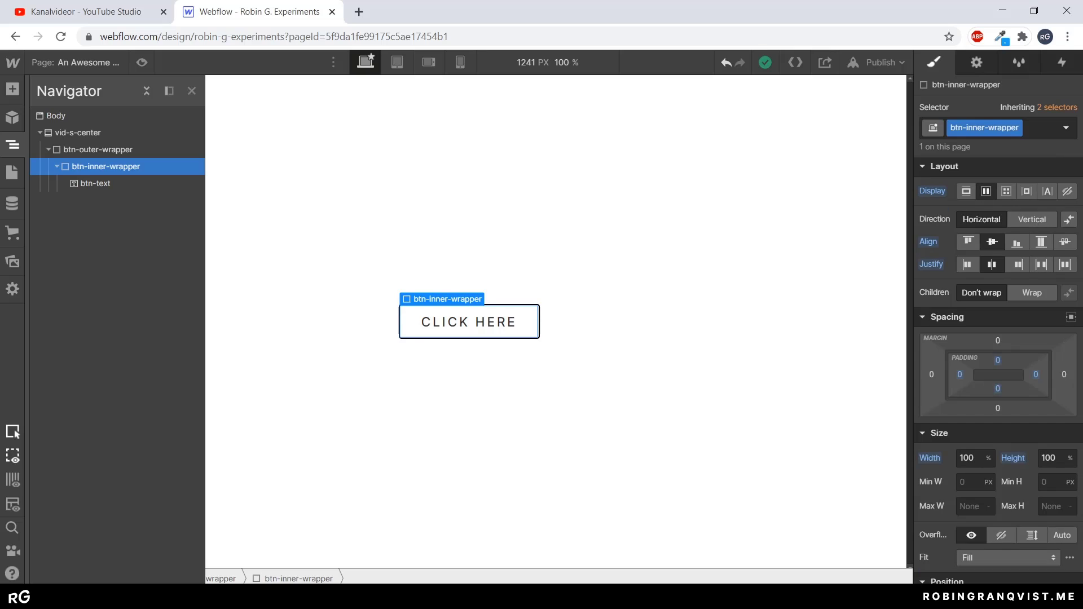
key("a")
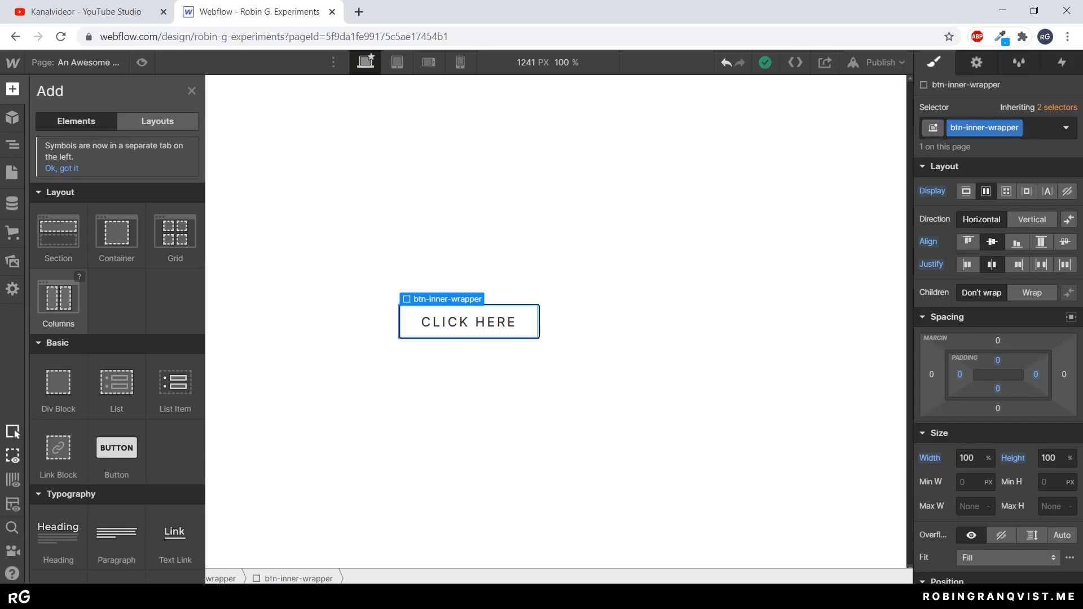
left_click(59, 386)
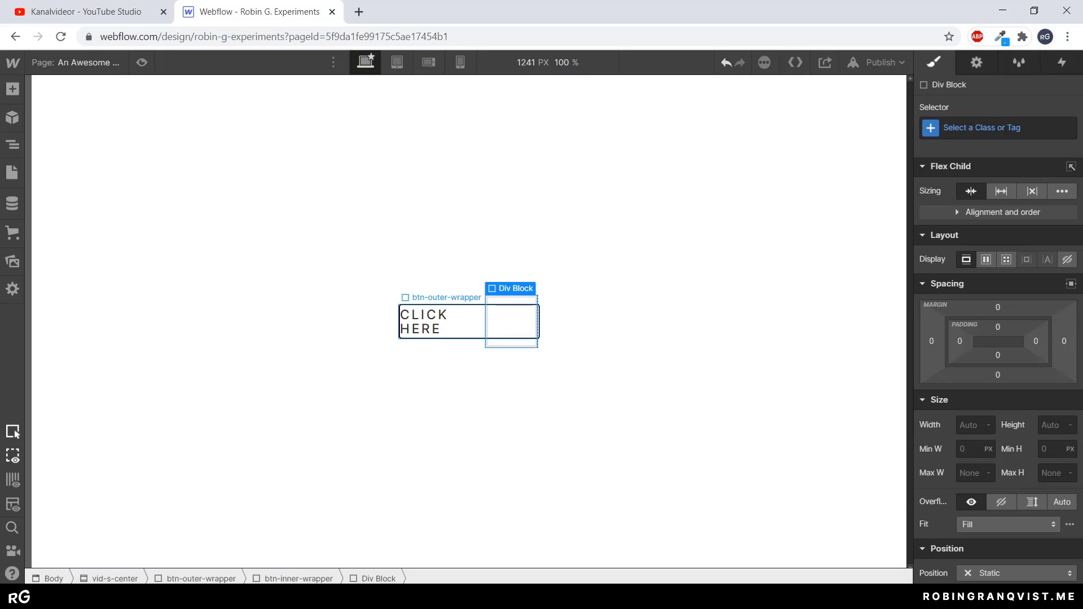
key("ctrl+z")
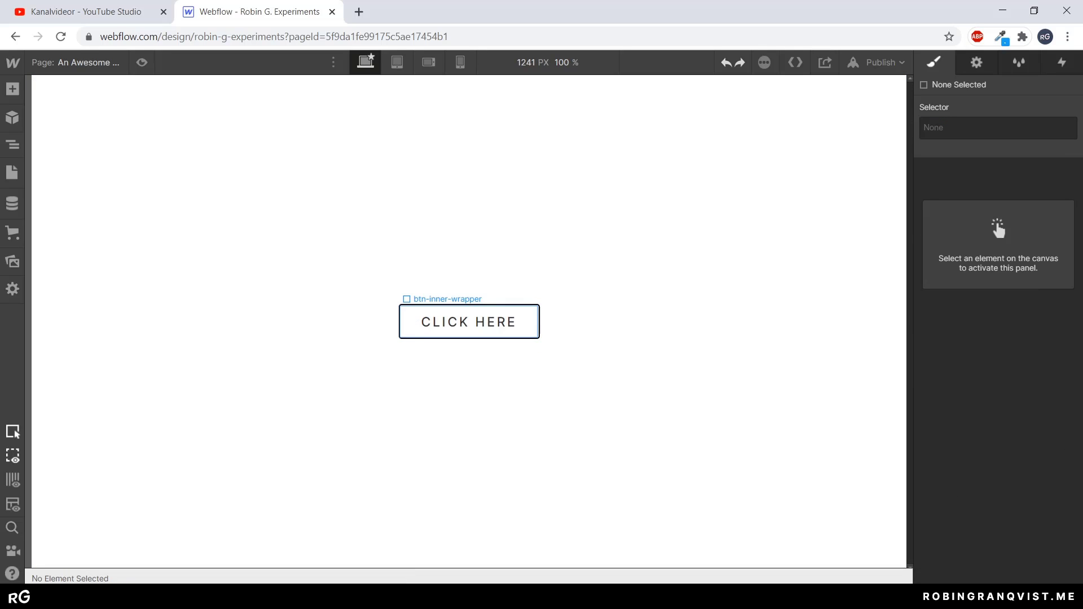
key("ctrl+shift+z")
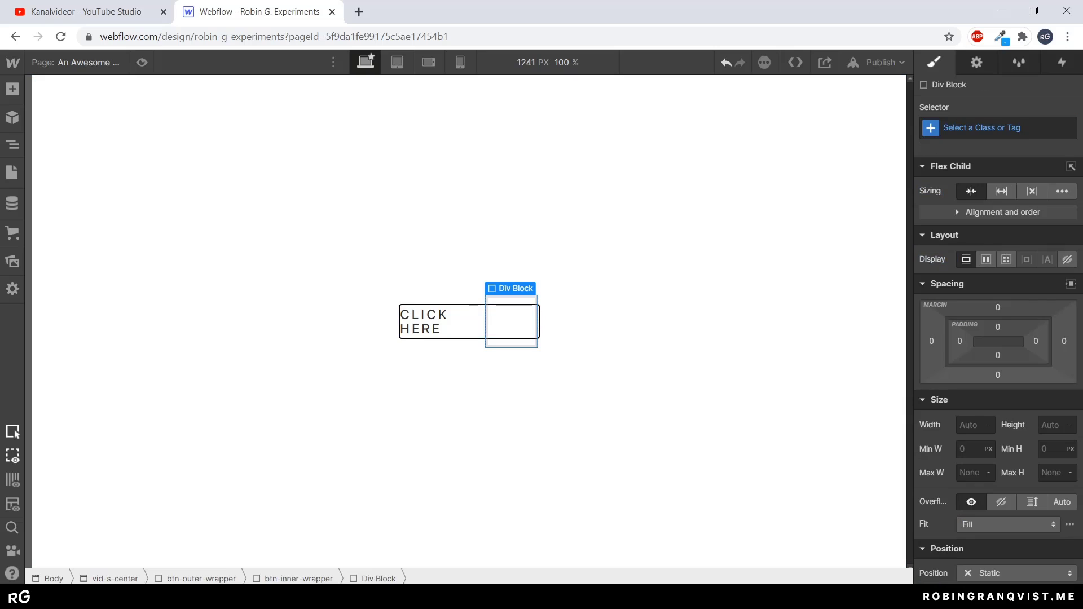
- Set btn-inner-wrapper's position to Relative
left_click(471, 338)
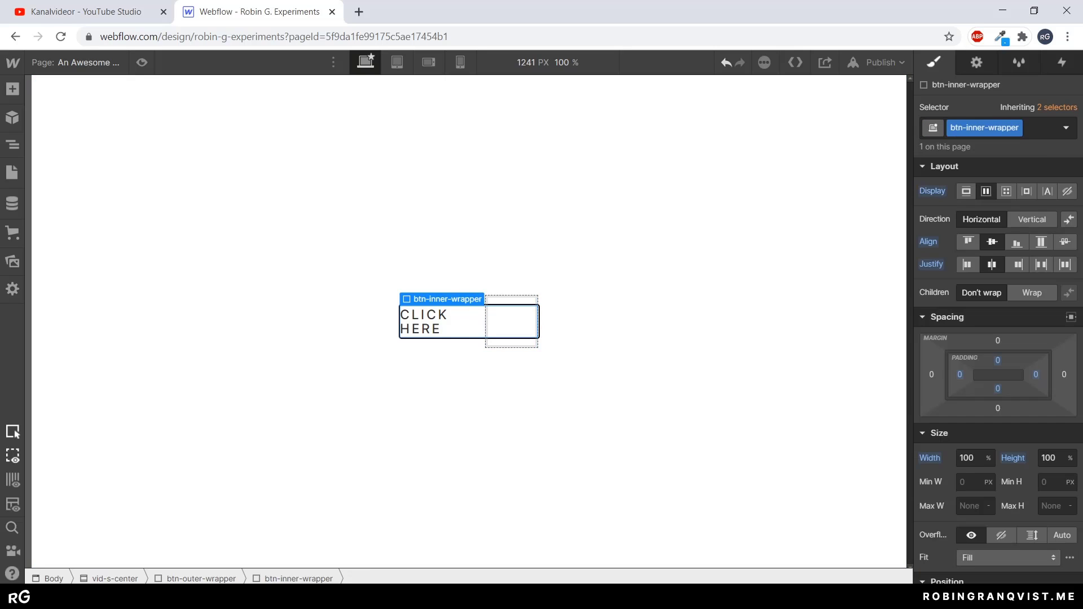
scroll(998, 361, "down", 3)
left_click(1016, 430)
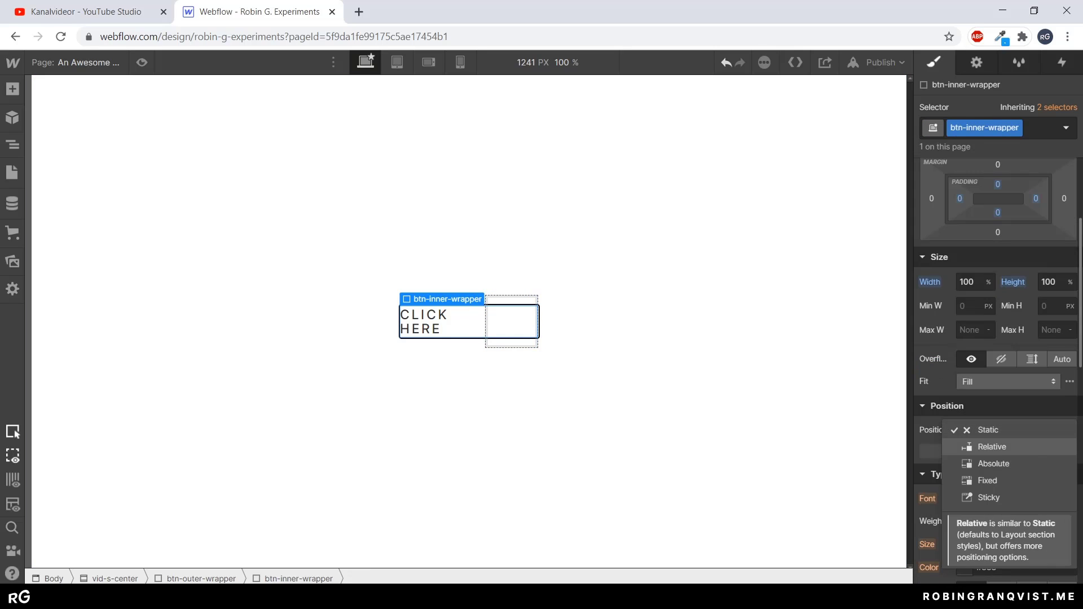
left_click(993, 447)
- Set the new div block's position to Absolute
left_click(511, 325)
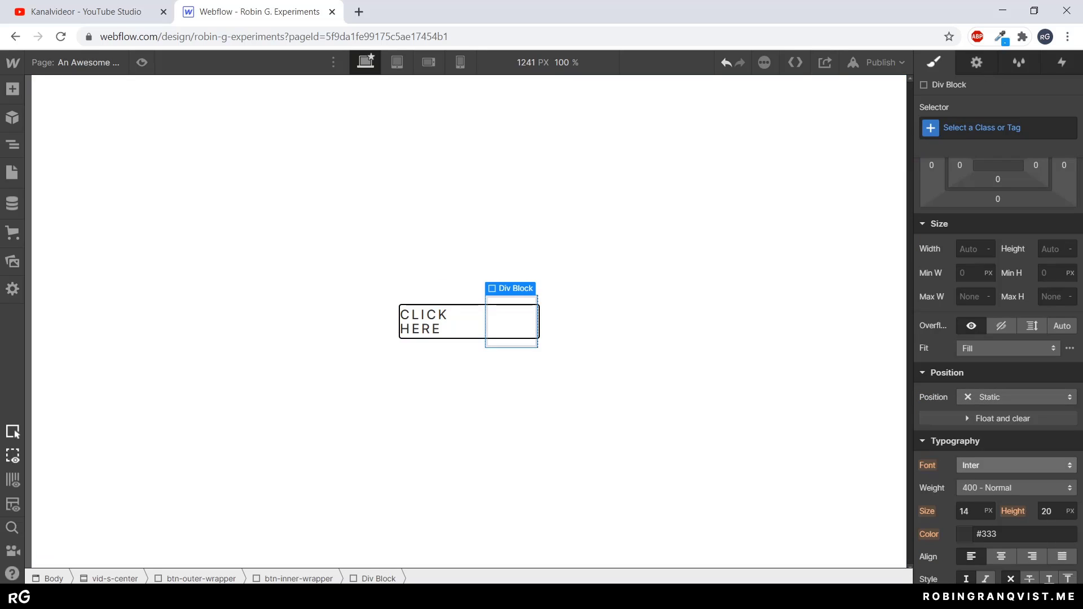
left_click(1015, 397)
left_click(993, 430)
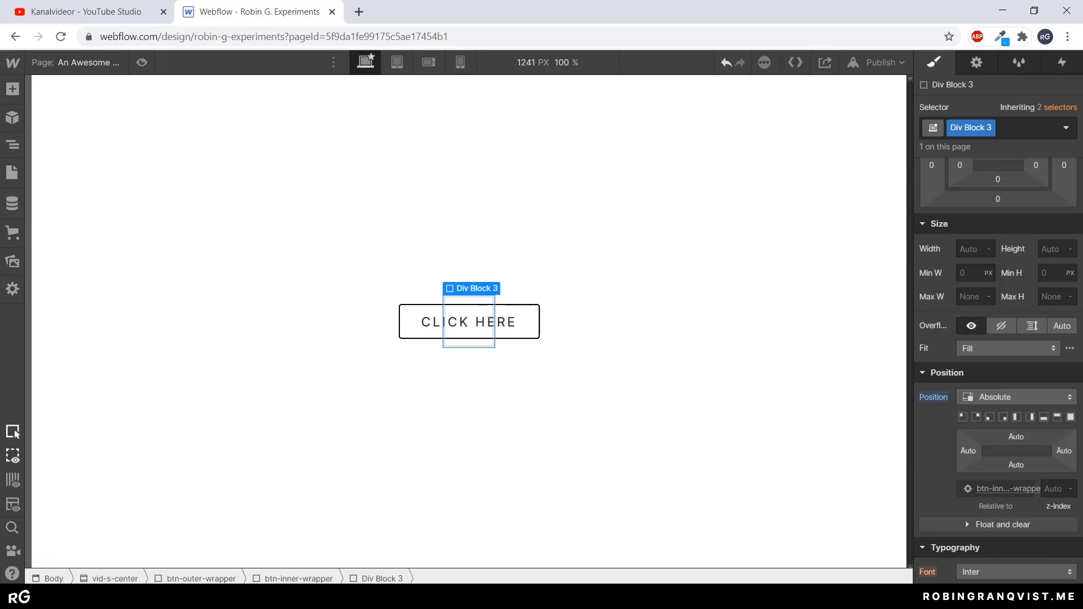
- Set the new div block's width and height to 100%
left_click(970, 249)
type("100%")
key("Tab")
type("1")
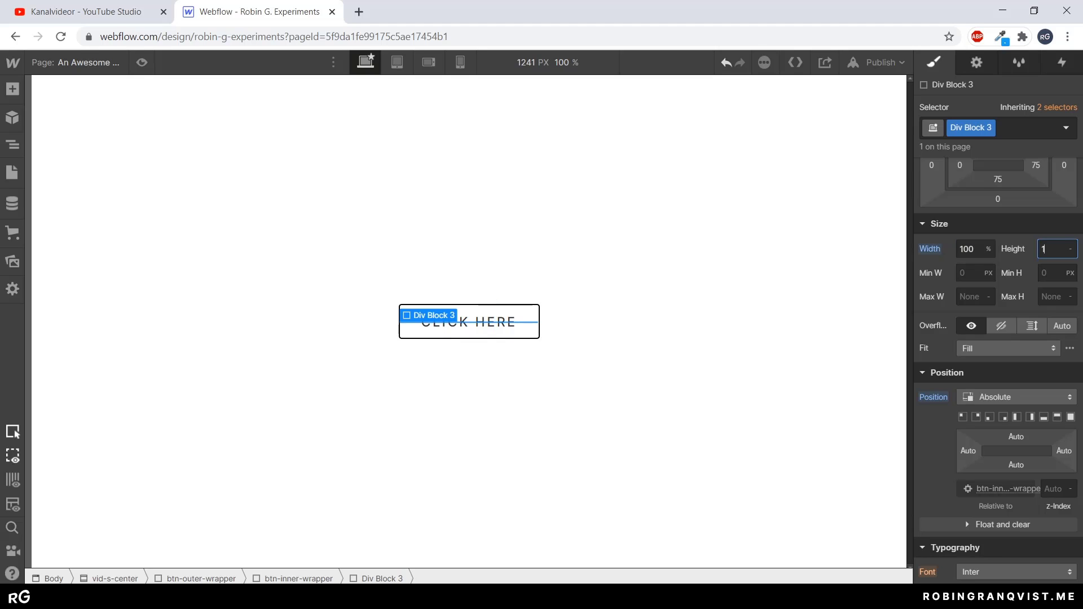
type("00%")
key("Tab")
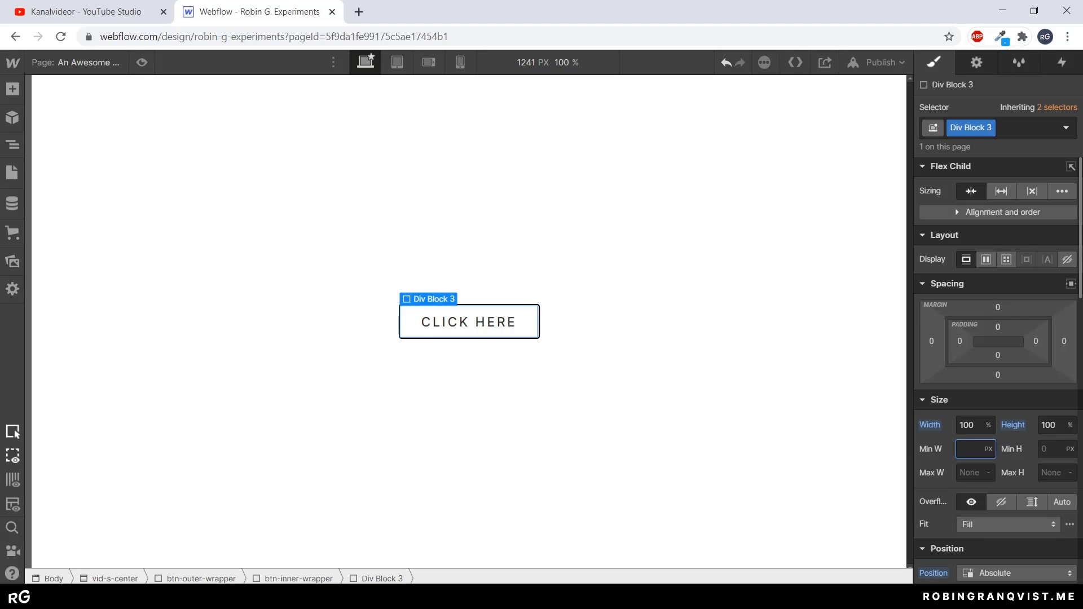
- Rename the new div block's class to btn-bg-hover
double_click(969, 128)
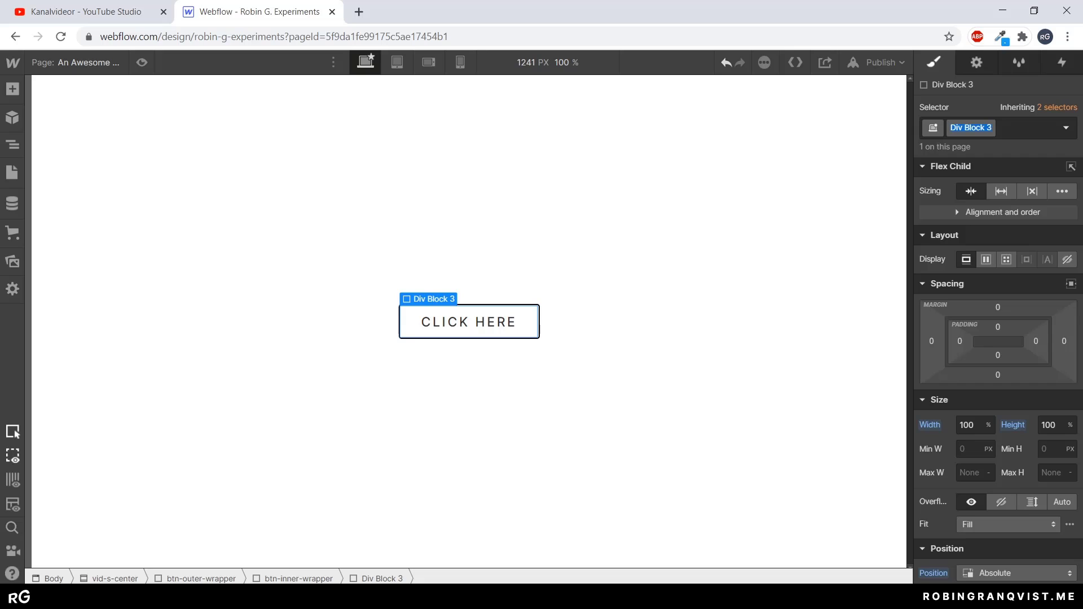
type("btn-bg-hover")
key("Return")
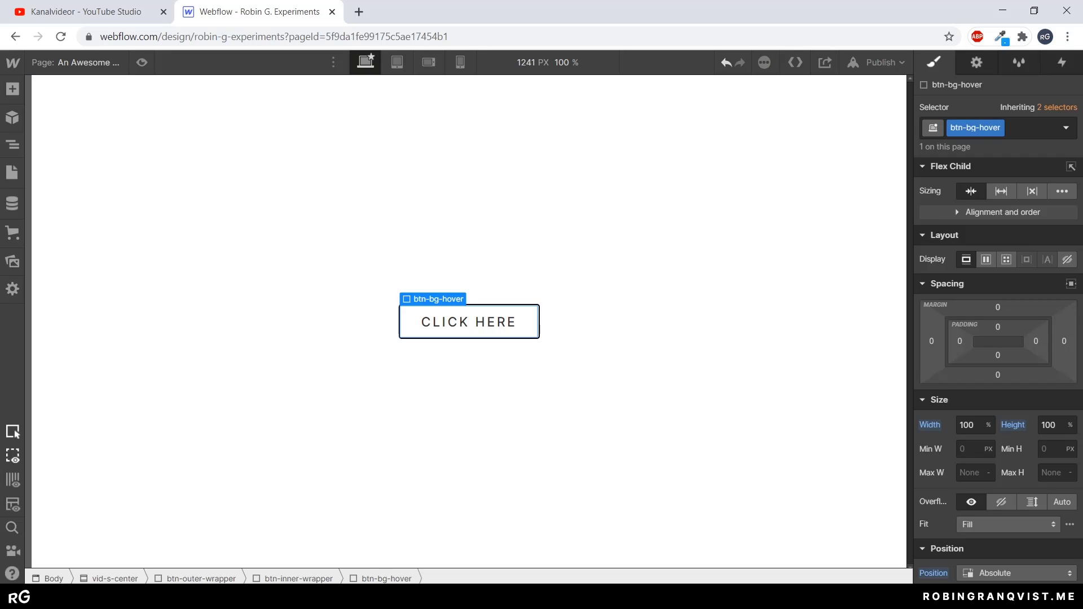
- Increase btn-bg-hover's width and height to 110%
scroll(999, 339, "down", 3)
scroll(999, 339, "up", 3)
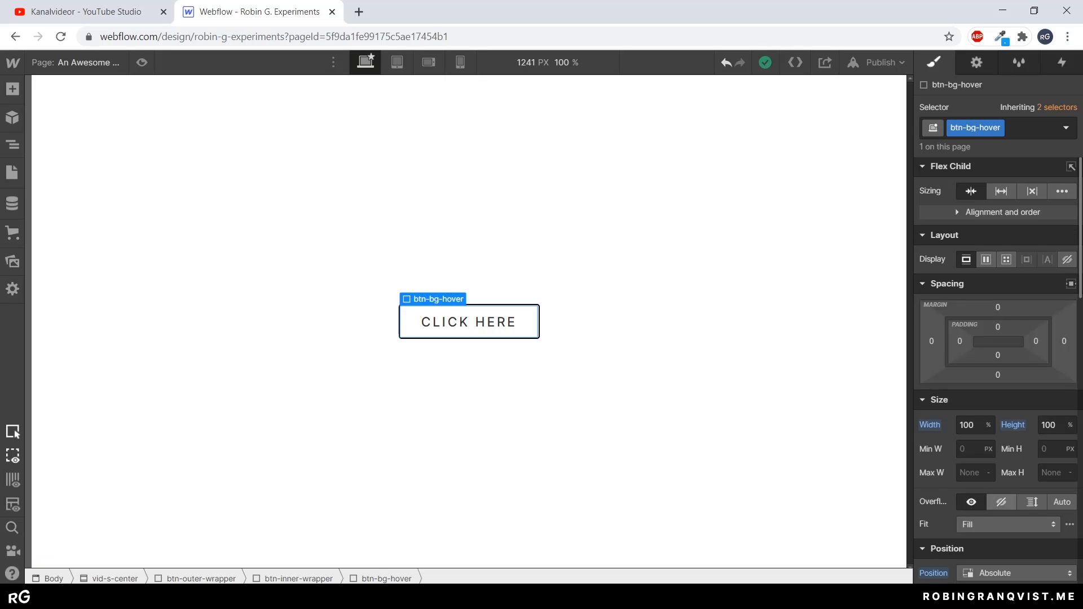
left_click(967, 425)
type("110")
key("Tab")
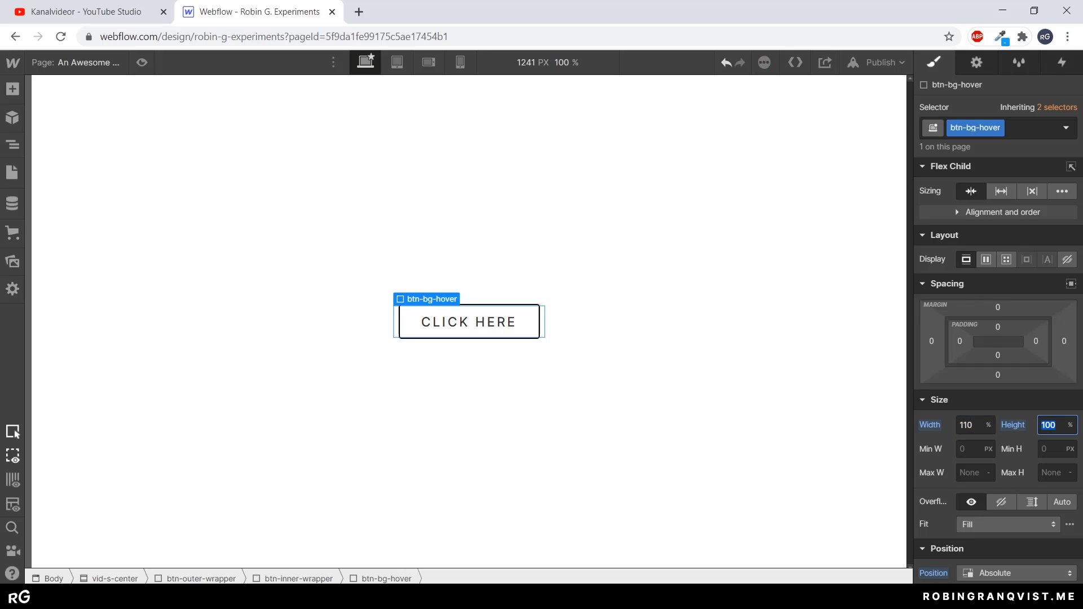
type("110")
key("Tab")
- Set the overflow of btn-inner-wrapper to Hidden
left_click(432, 297)
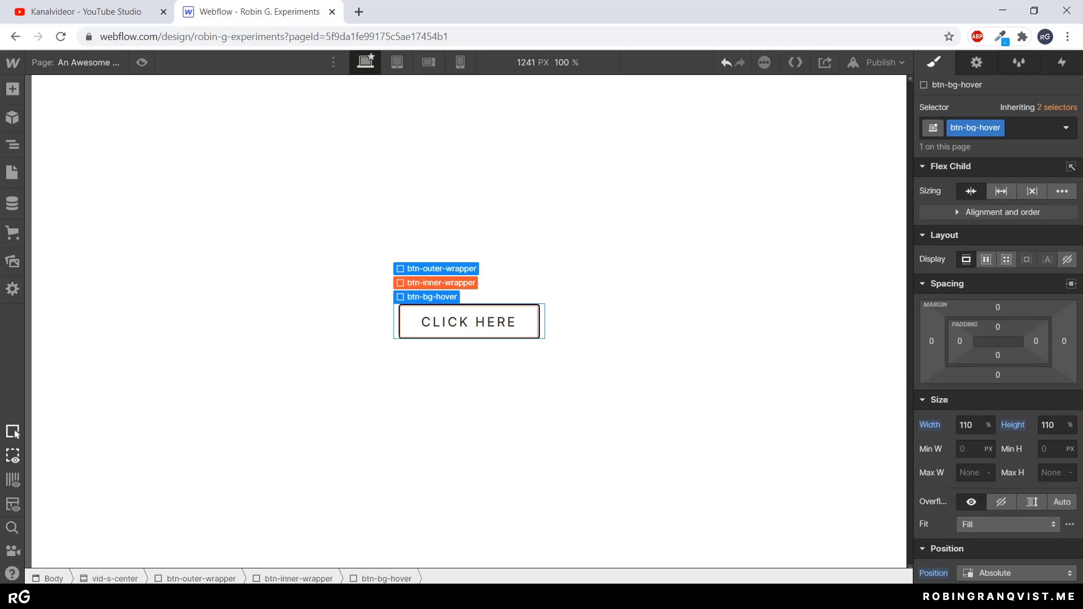
left_click(441, 283)
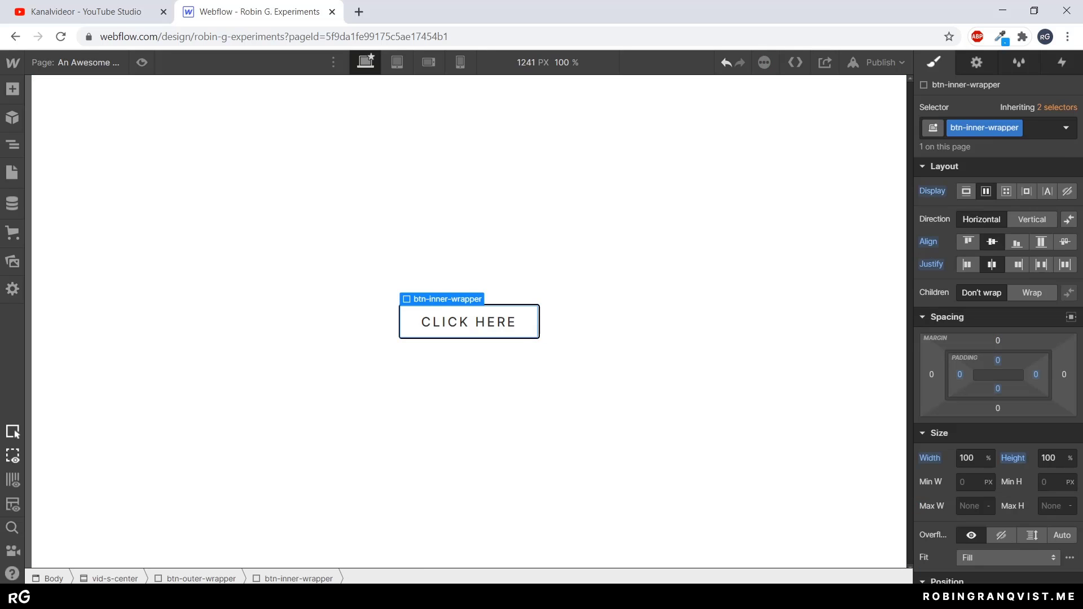
scroll(999, 366, "down", 6)
scroll(999, 367, "up", 6)
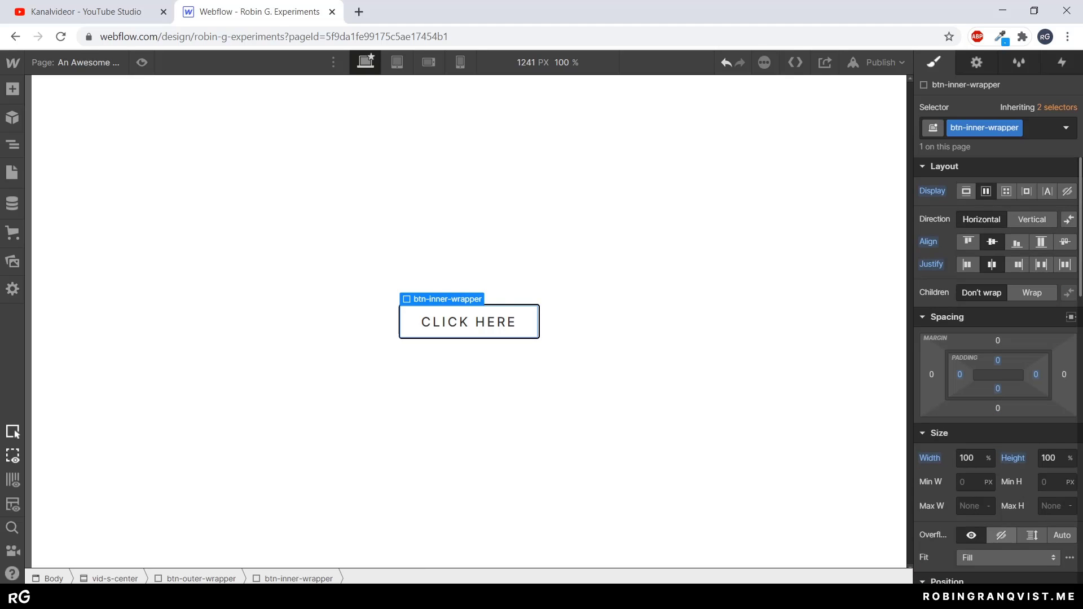
left_click(1002, 536)
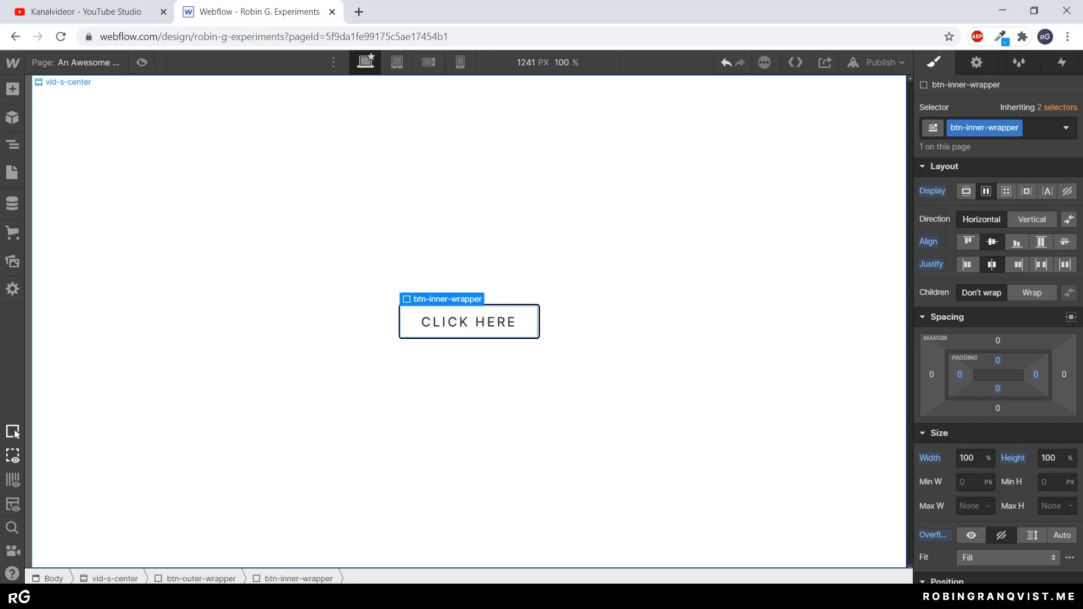
- Give btn-bg-hover a black background color (000)
left_click(12, 145)
left_click(106, 200)
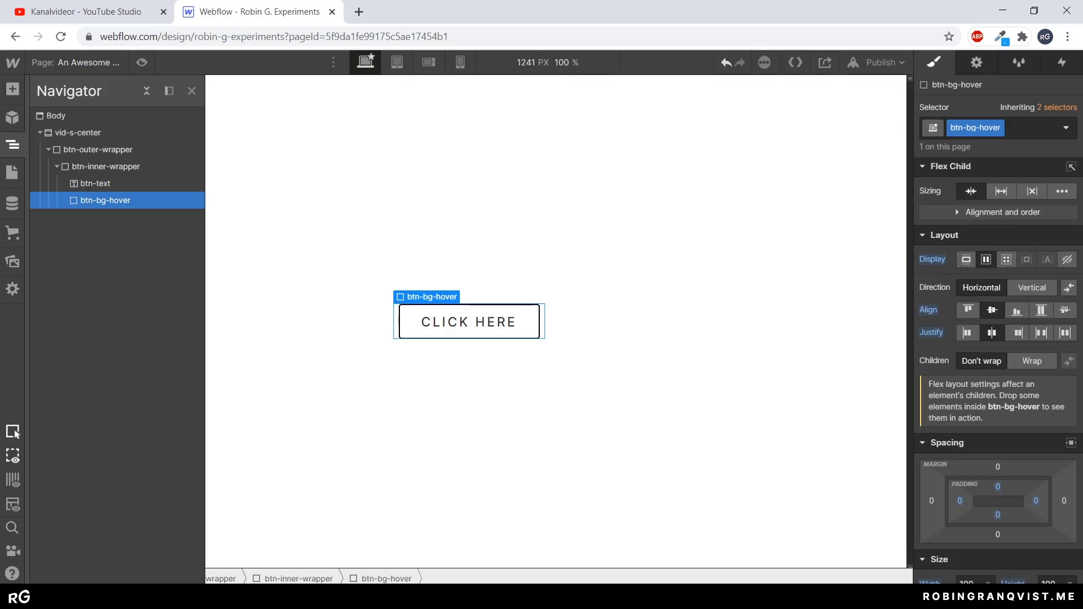
scroll(998, 361, "down", 6)
scroll(997, 372, "down", 5)
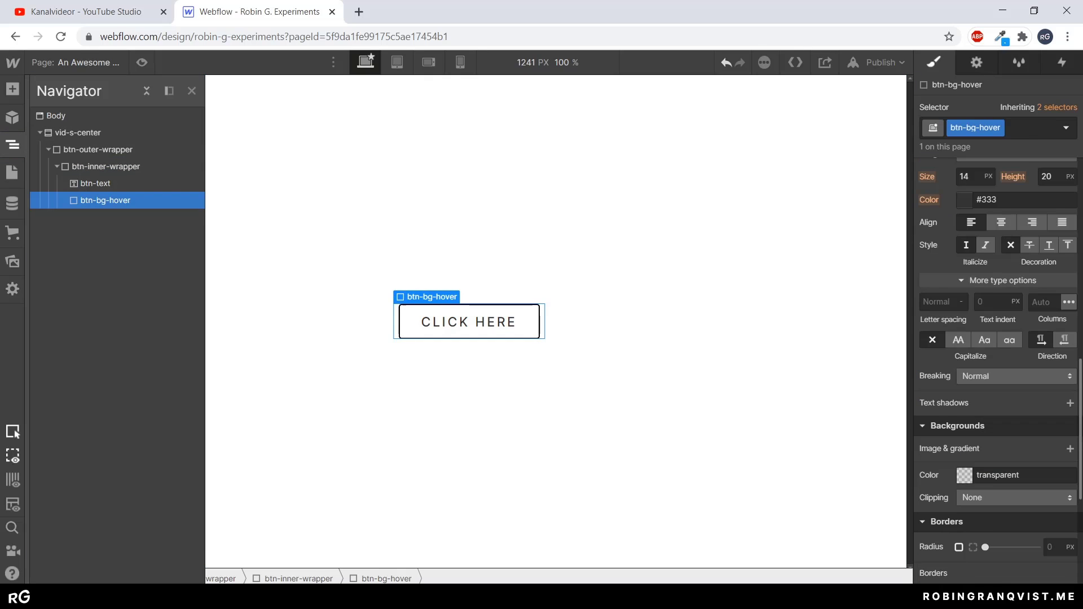
double_click(998, 475)
type("000")
key("Tab")
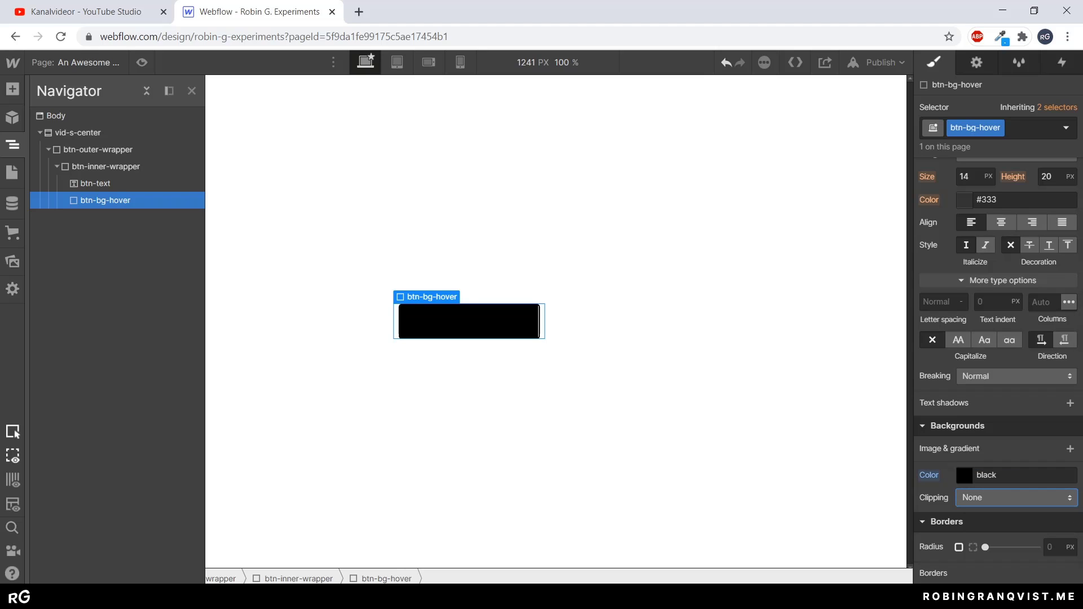
scroll(998, 361, "up", 10)
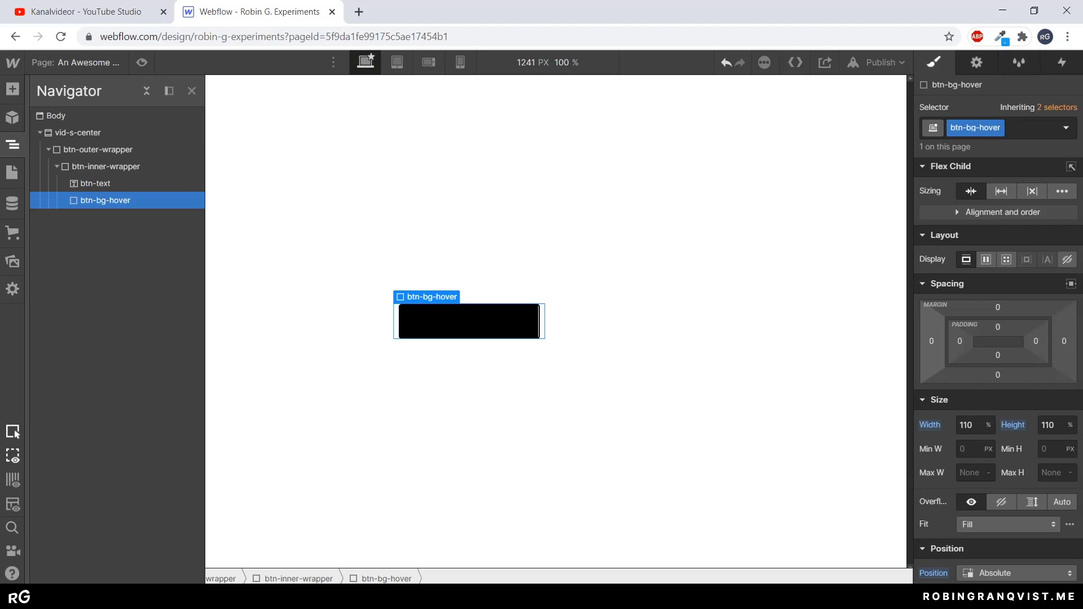
- Try adjusting the left margin of btn-bg-hover and undo the change
mouse_move(932, 342)
left_mouse_down()
mouse_move(932, 302)
mouse_move(932, 514)
mouse_move(932, 11)
mouse_move(932, 460)
mouse_move(932, 332)
left_mouse_up()
key("ctrl+z")
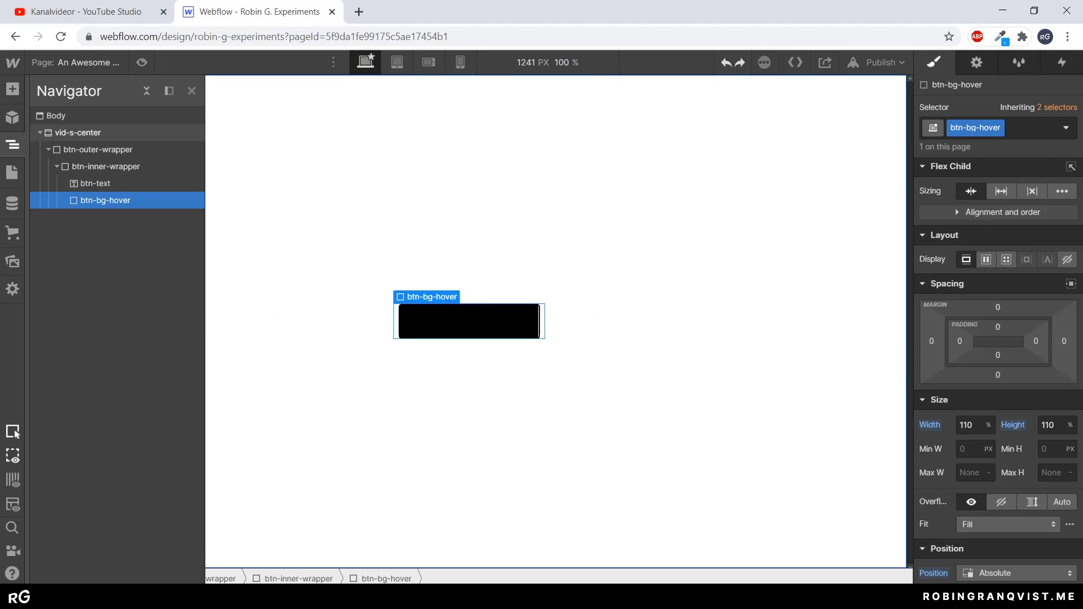
key("z")
key("z")
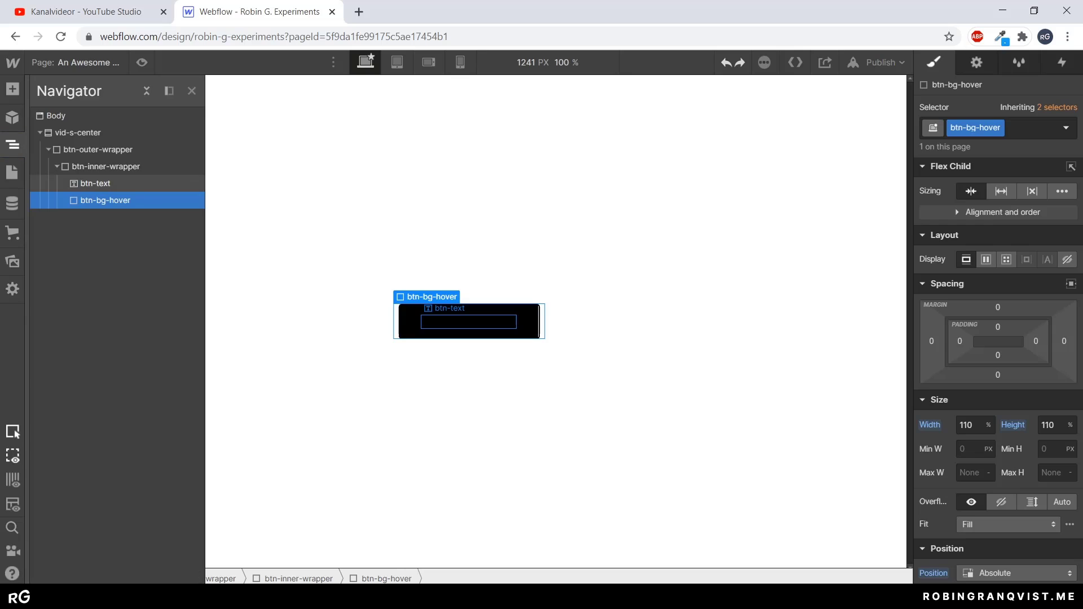
- Move btn-bg-hover out of btn-inner-wrapper directly into btn-outer-wrapper
left_click(106, 167)
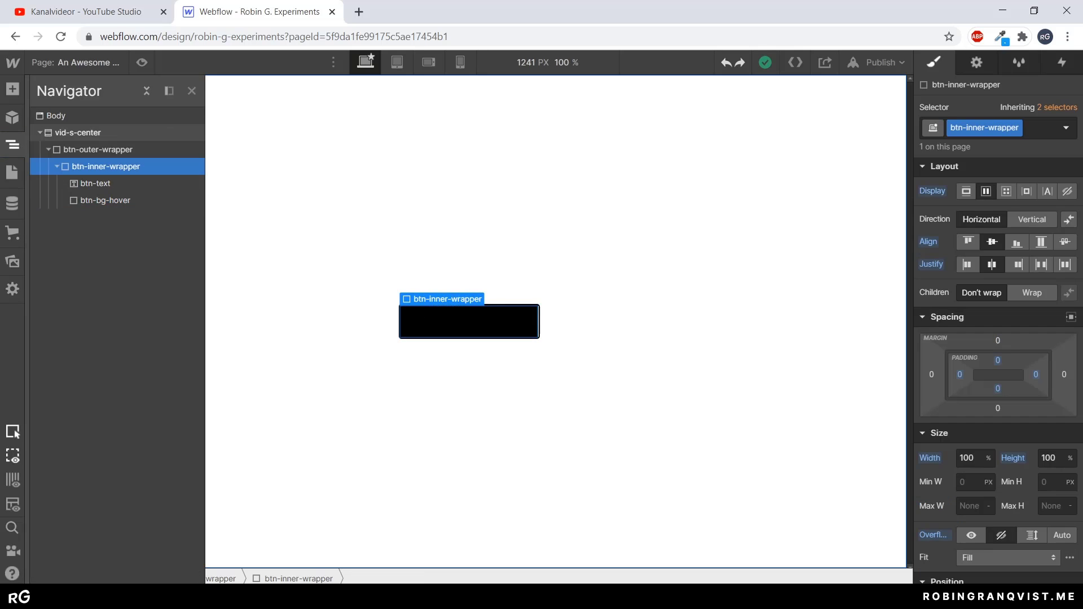
scroll(999, 372, "down", 2)
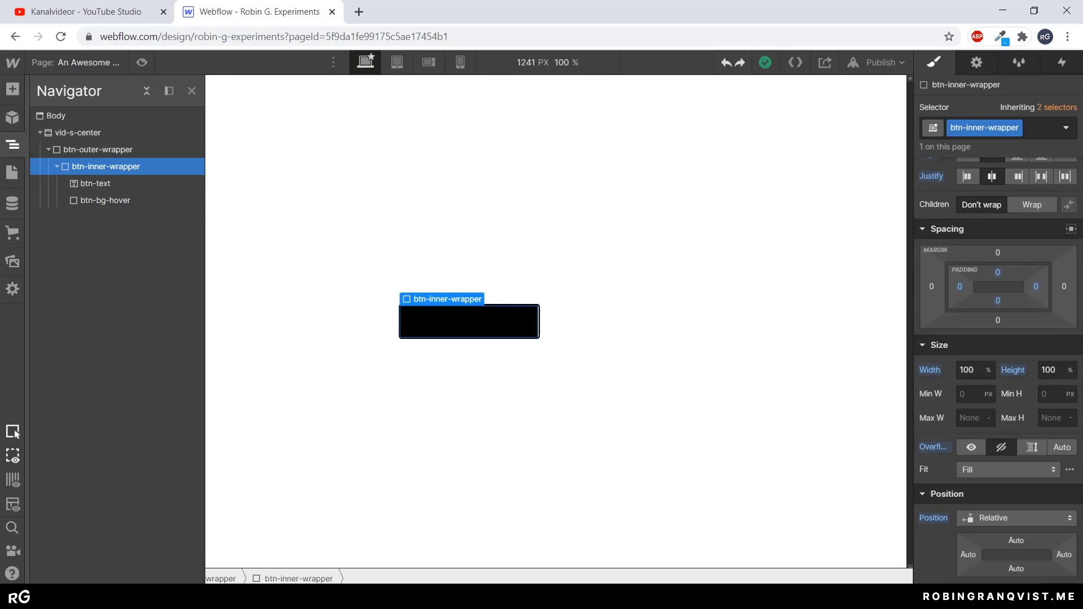
left_click(98, 150)
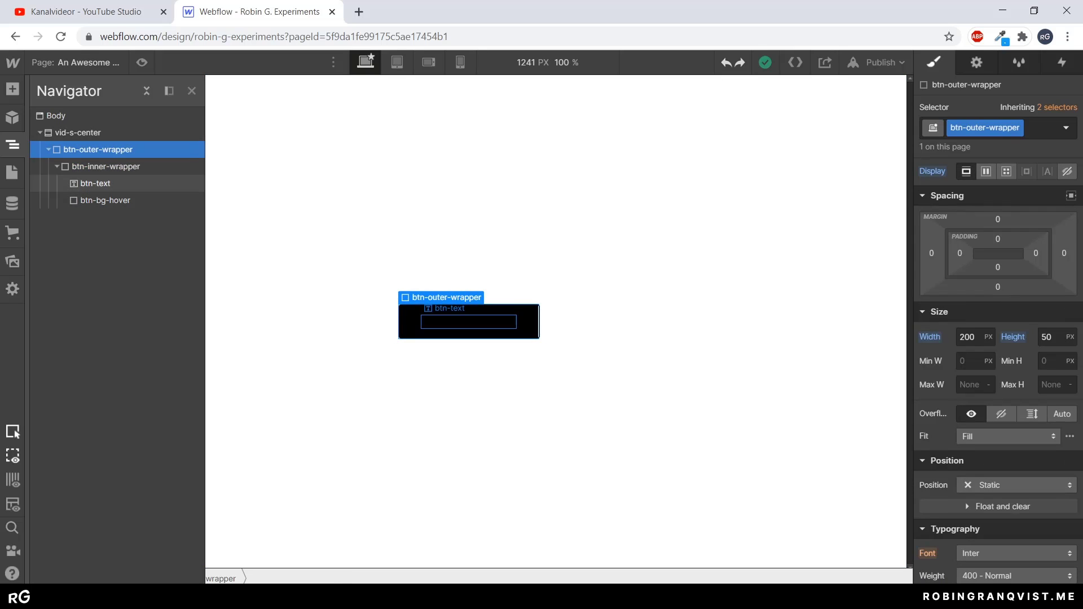
left_click(106, 200)
key("ctrl+x")
left_click(99, 150)
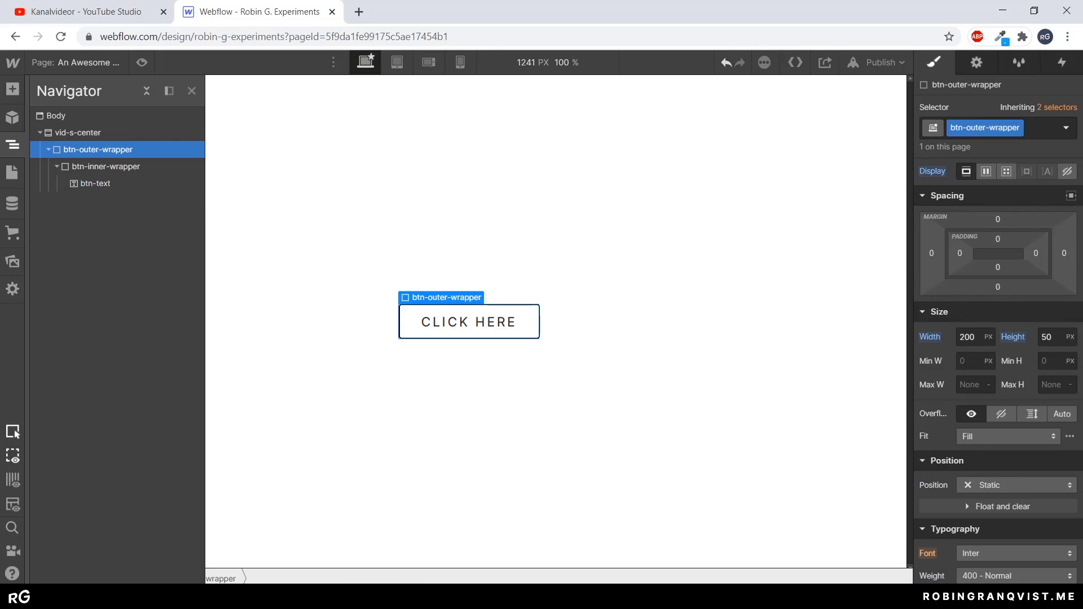
key("ctrl+v")
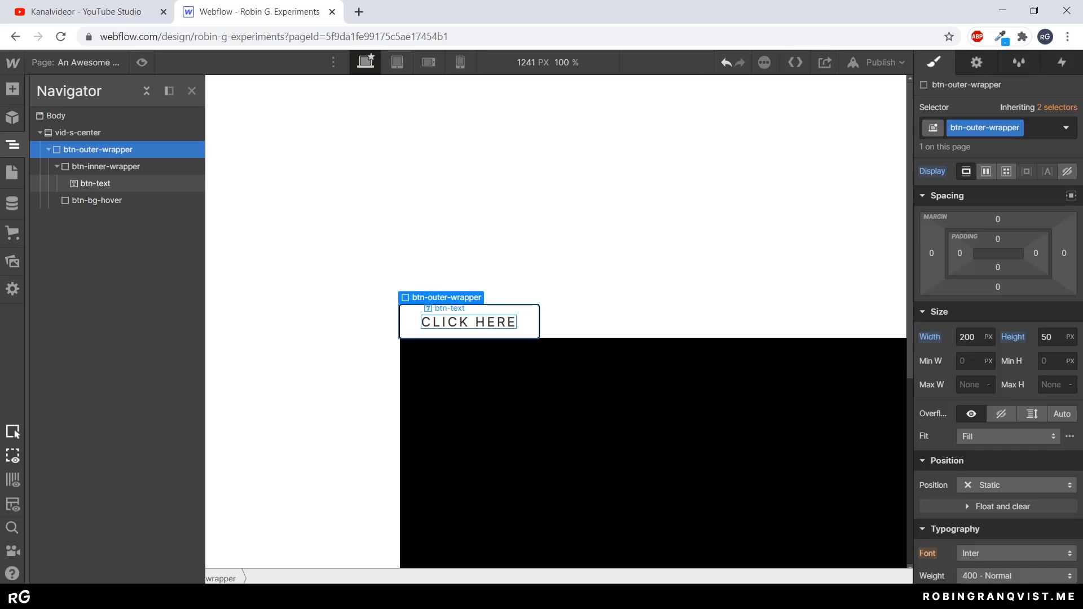
- Move btn-text out of btn-inner-wrapper directly into btn-outer-wrapper
left_click(95, 183)
key("ctrl+x")
left_click(98, 149)
key("ctrl+v")
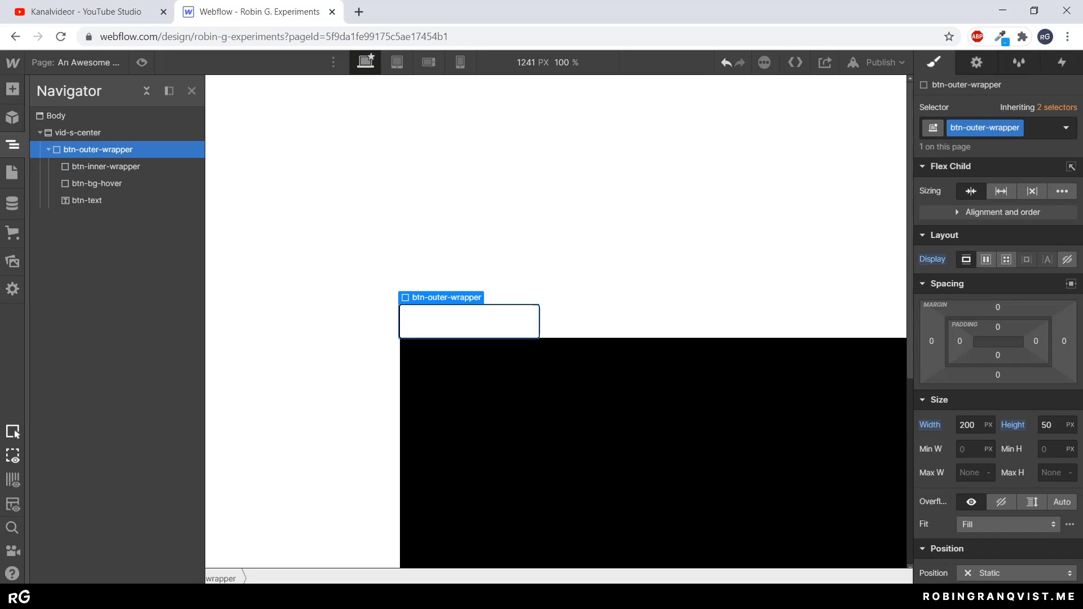
- Set btn-outer-wrapper's position to Relative
scroll(999, 395, "down", 3)
left_click(1005, 397)
left_click(996, 414)
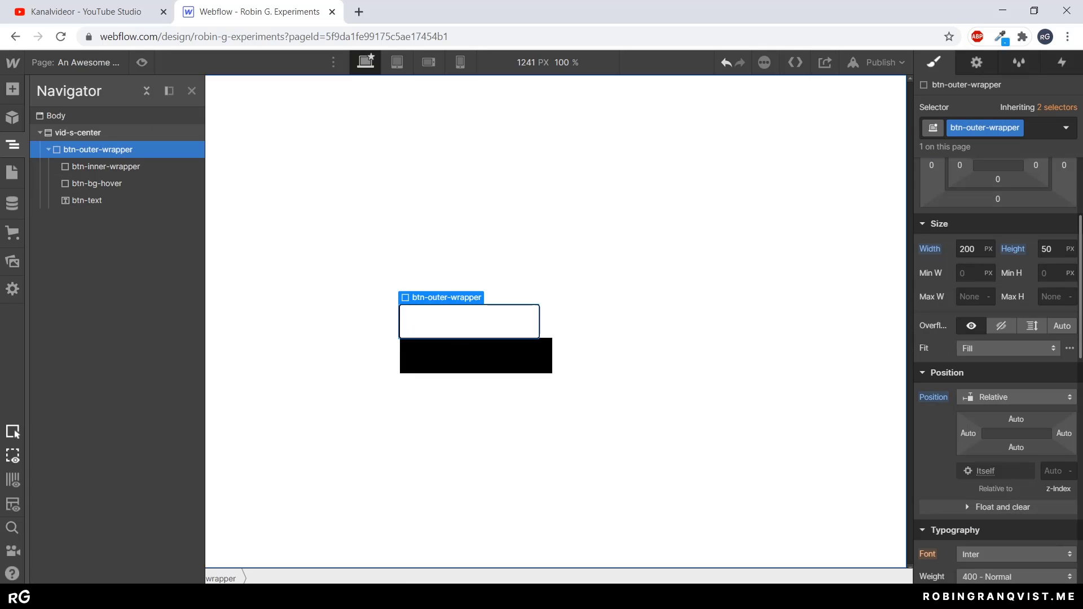
- Anchor the absolutely positioned btn-bg-hover to all four sides of btn-outer-wrapper at 0%
left_click(105, 166)
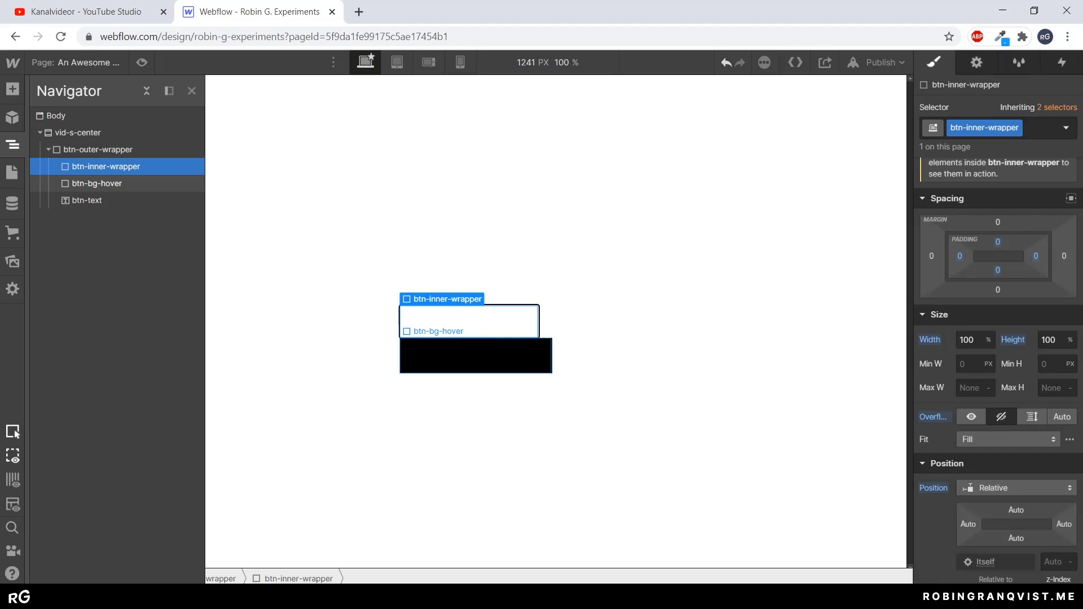
left_click(96, 184)
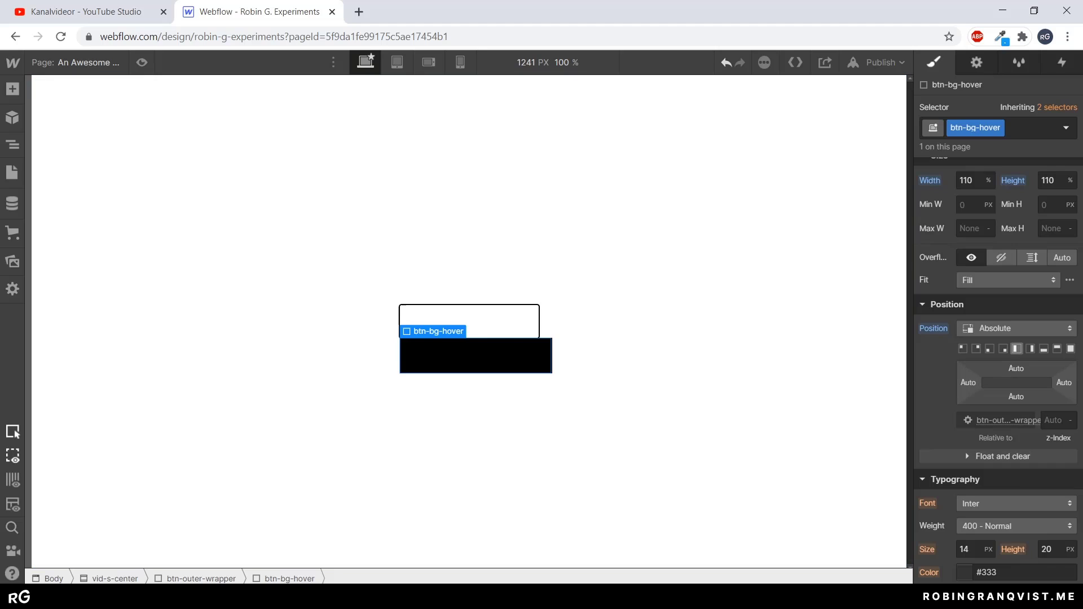
left_click(1070, 349)
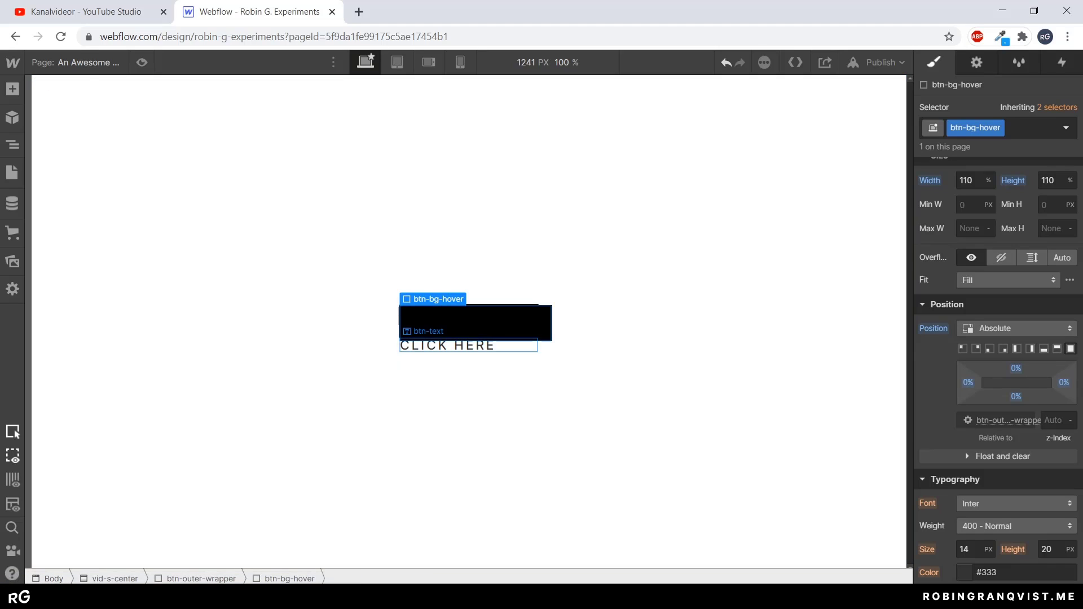
- Undo the positioning changes and the moves of btn-text and btn-bg-hover out of btn-inner-wrapper
key("ctrl+z")
key("z")
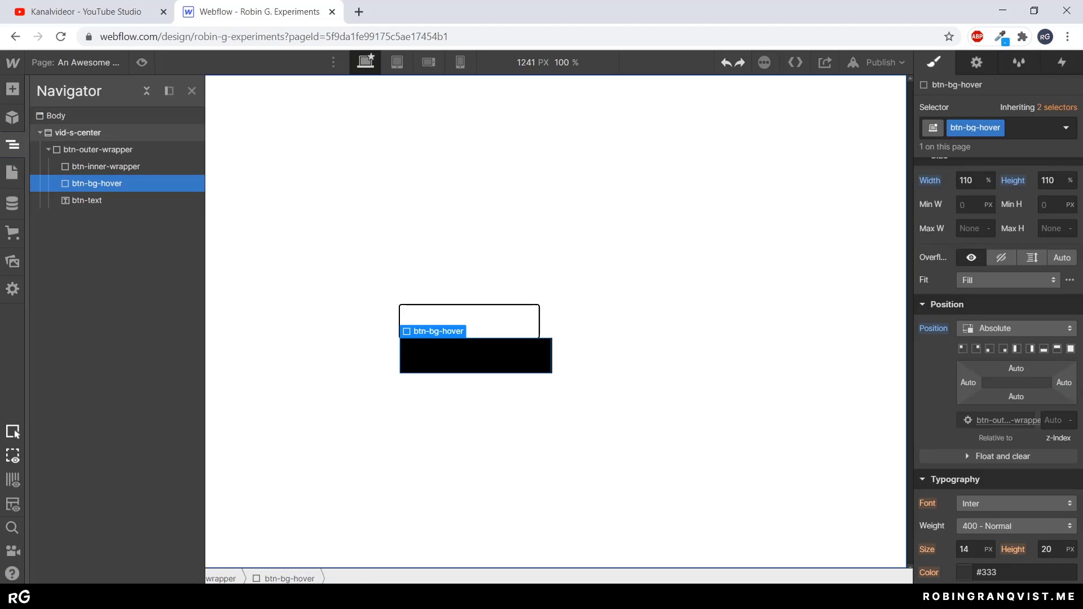
key("ctrl+z")
key("ctrl+z")
key("ctrl+z")
key("ctrl+z")
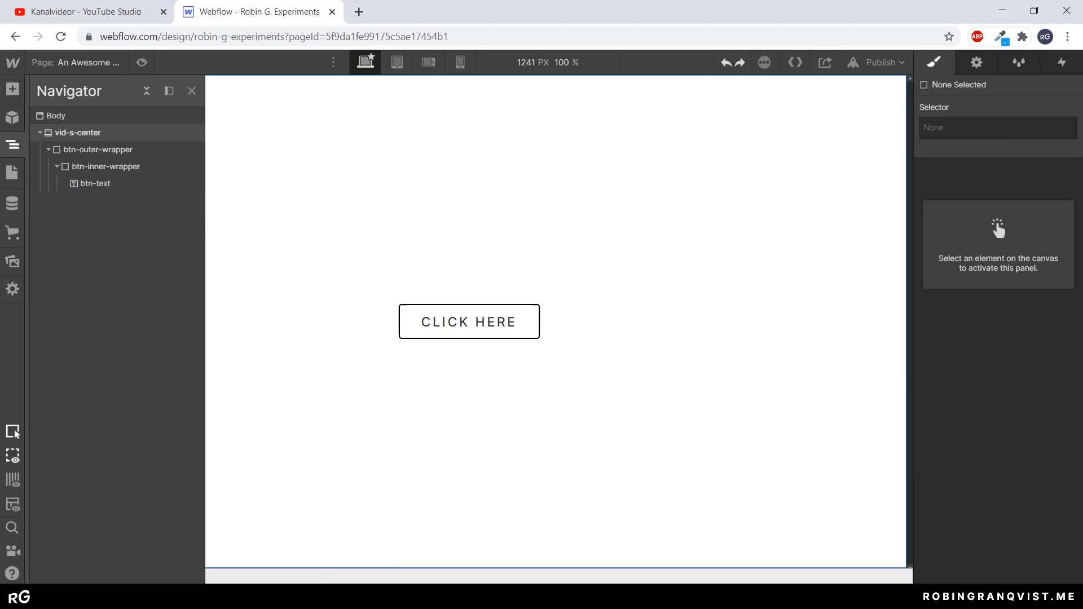
key("ctrl+shift+z")
- Try shifting btn-bg-hover with a left margin of about 103 px and reset that margin to 0
left_click(468, 322)
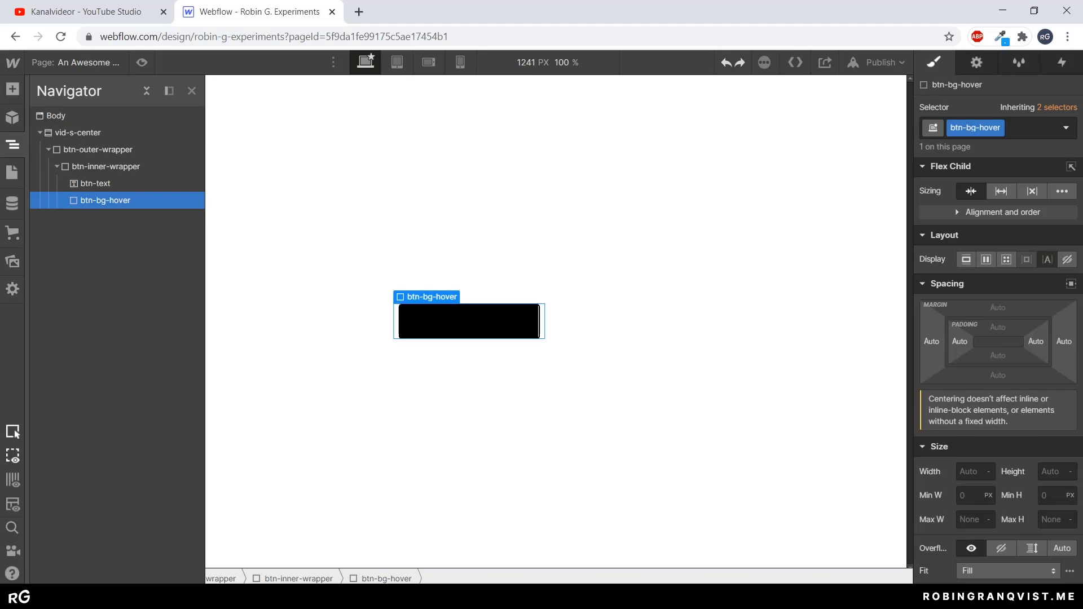
left_click_drag(931, 341, 931, 284)
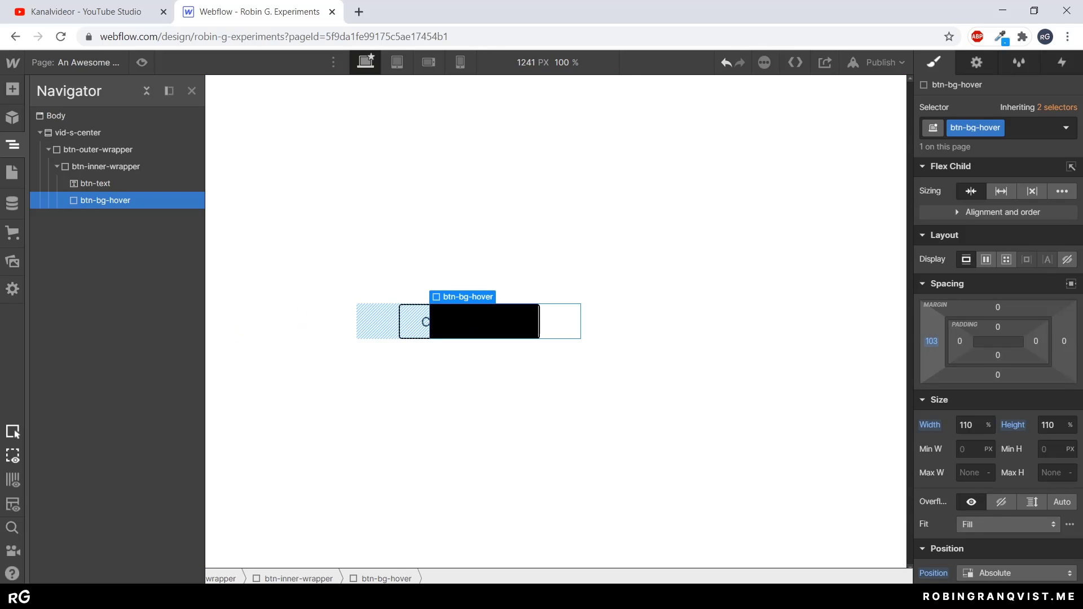
left_click(932, 342)
left_click(975, 387)
left_click(790, 361)
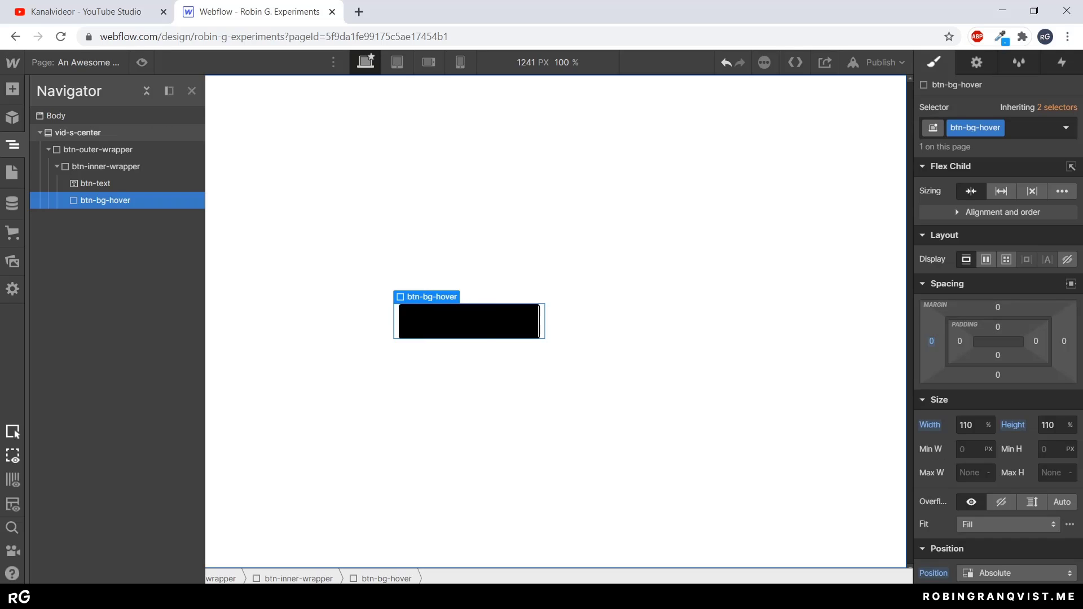
- Try a 1 px solid black border on btn-inner-wrapper
left_click(106, 167)
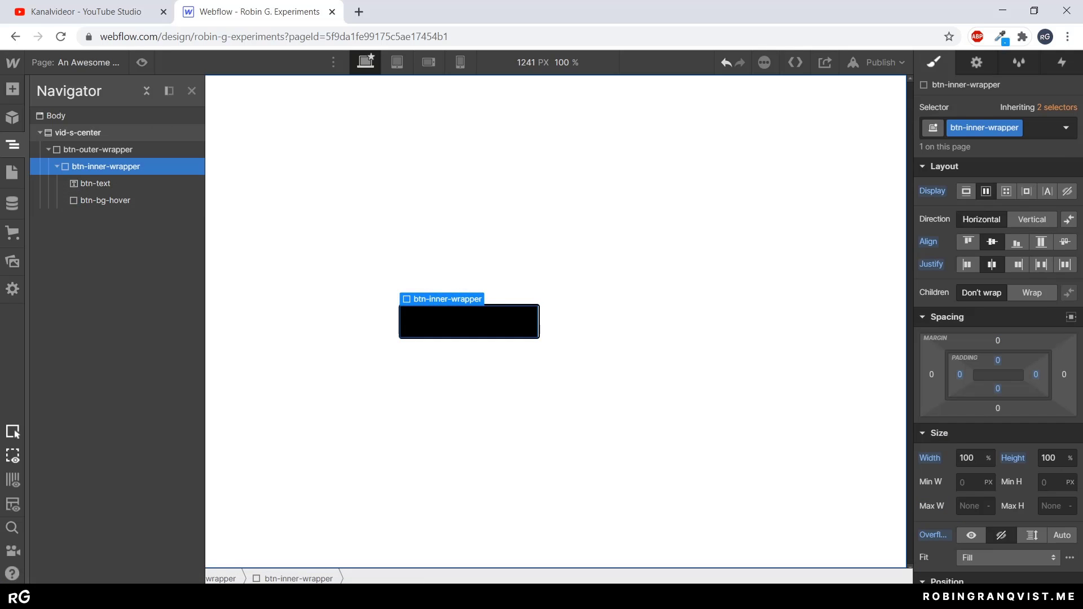
scroll(998, 372, "down", 9)
scroll(998, 372, "down", 6)
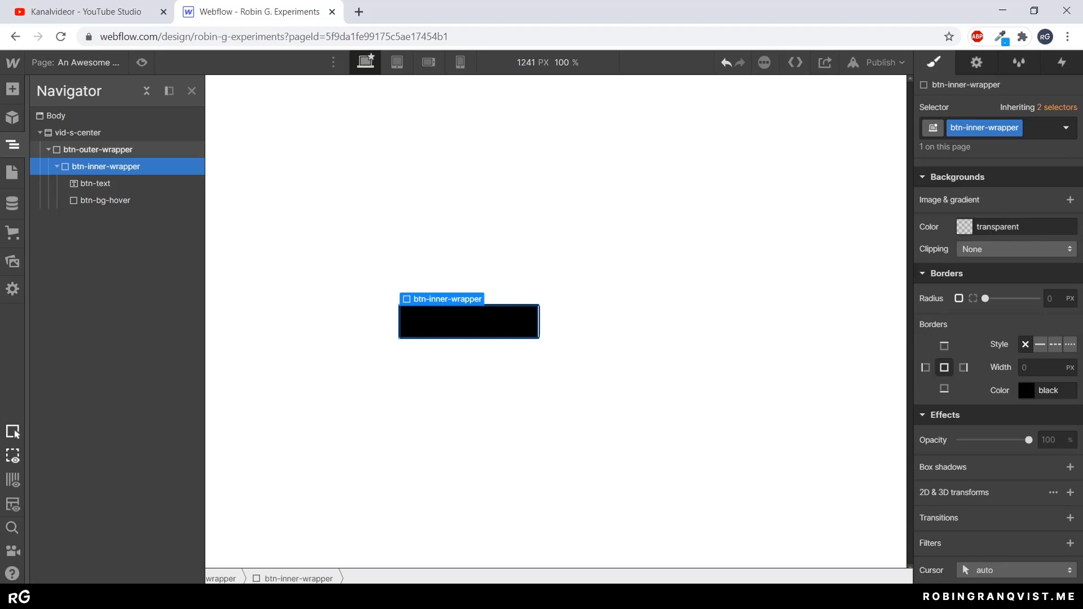
left_click(1043, 368)
type("1")
key("Tab")
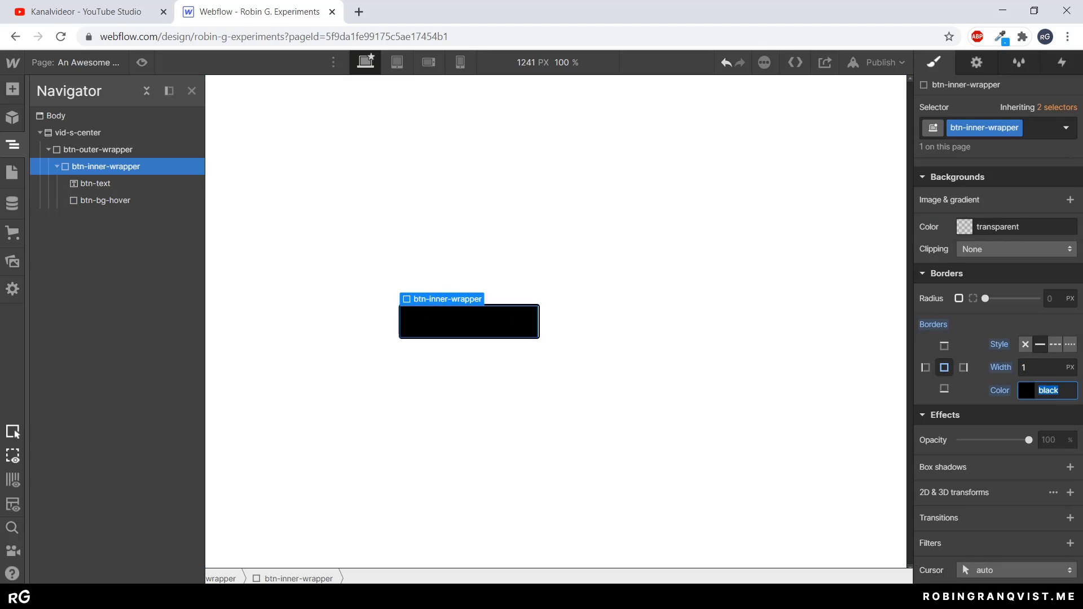
left_click(666, 361)
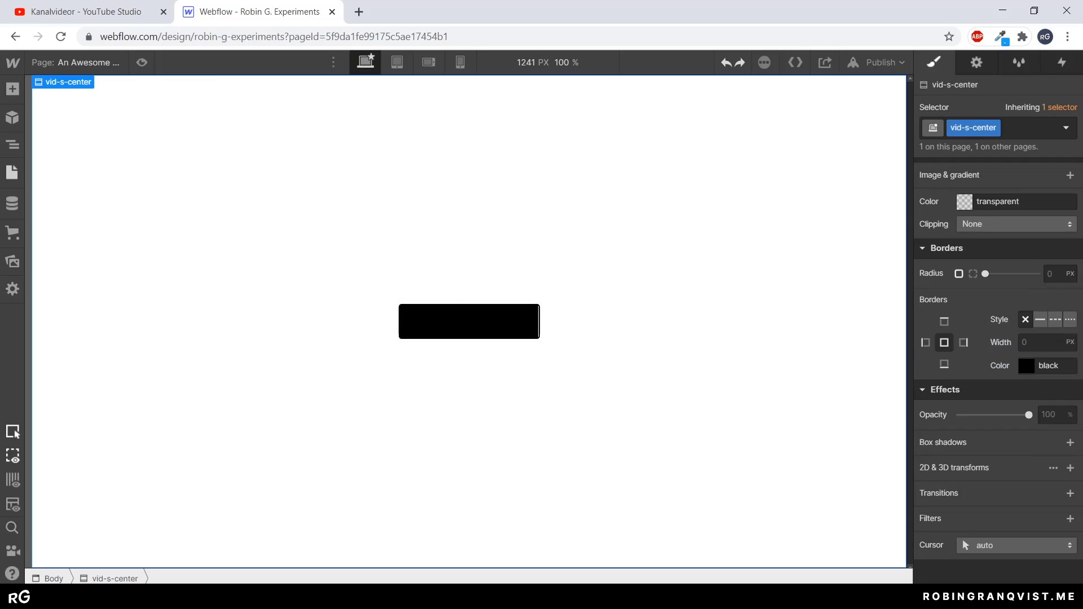
- Try a black (000) background color on btn-inner-wrapper
left_click(13, 145)
left_click(106, 166)
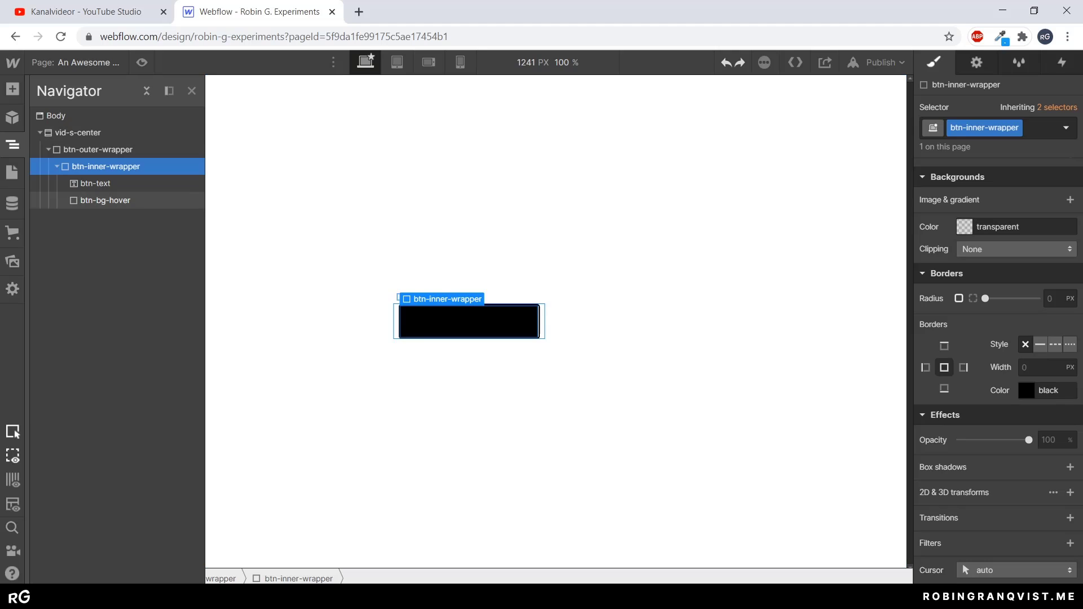
scroll(999, 384, "up", 2)
scroll(963, 563, "up", 2)
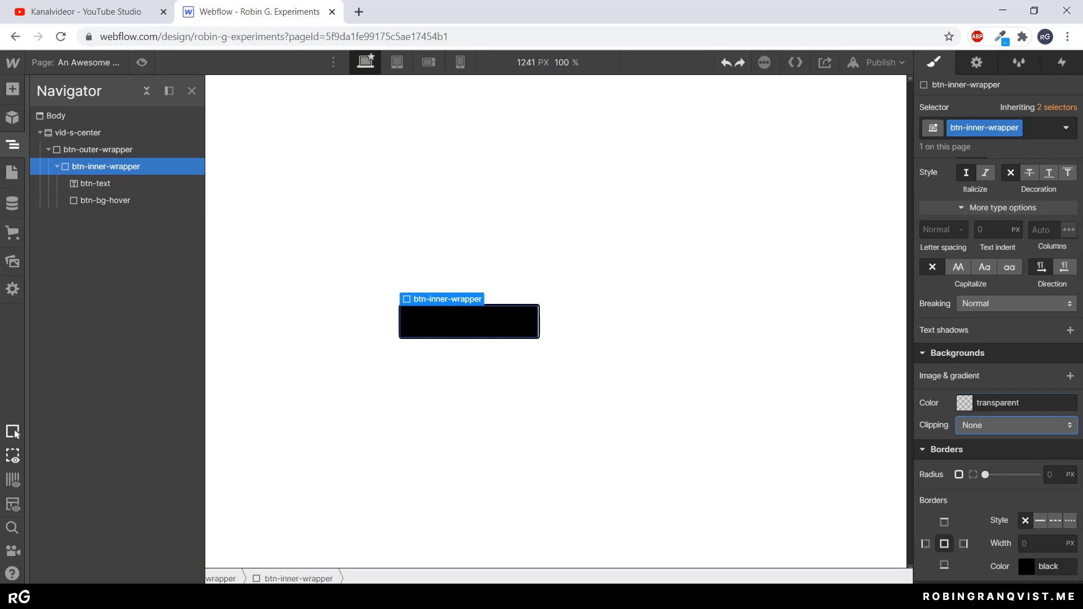
left_click(1005, 403)
type("000")
key("Tab")
left_click(699, 384)
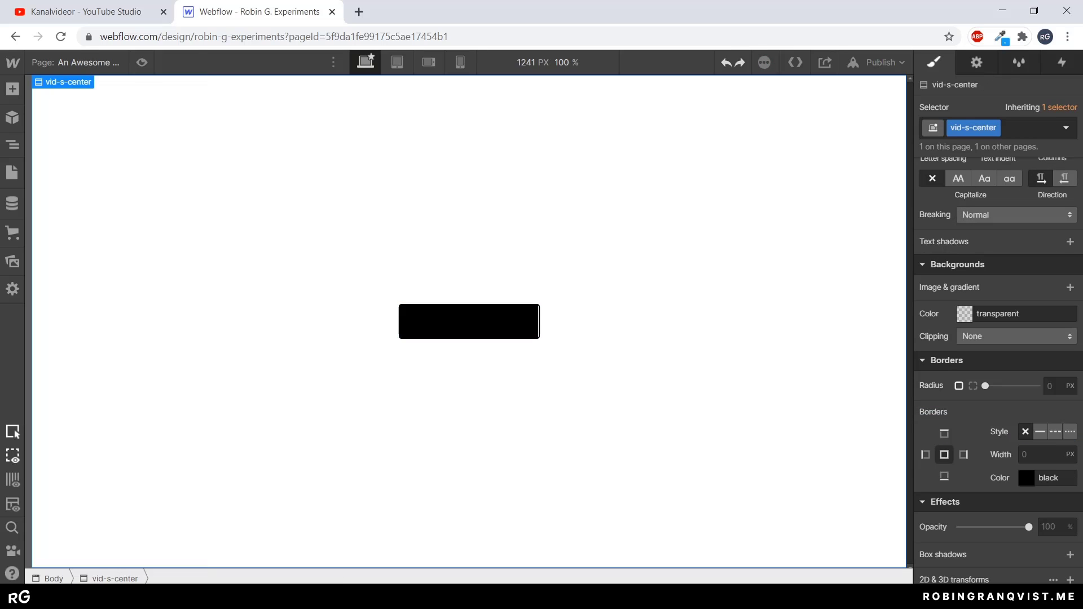
left_click(470, 322)
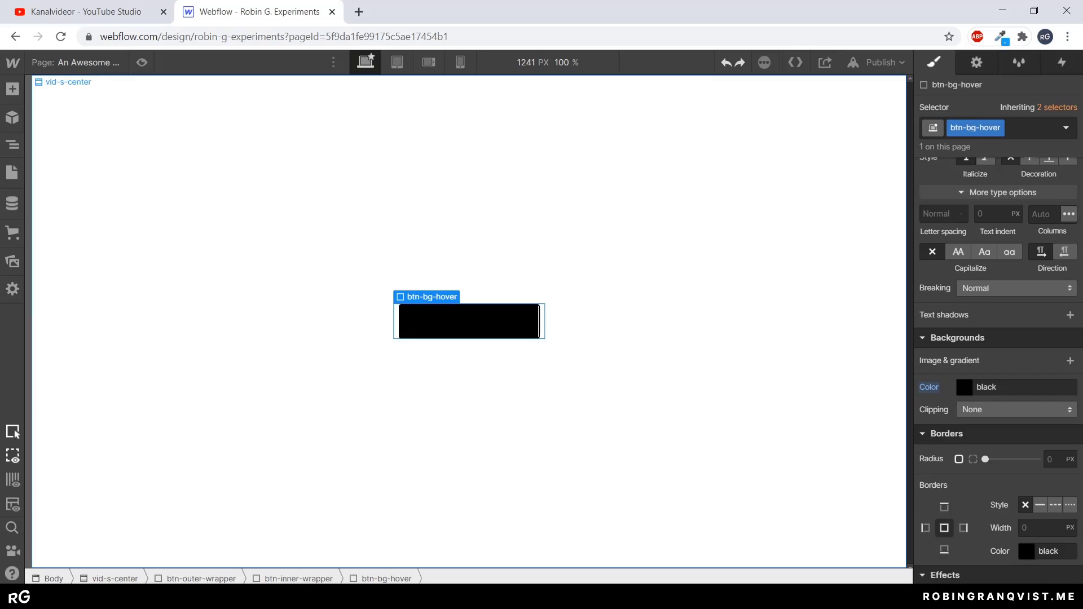
- Set the background color of btn-outer-wrapper to black
left_click(13, 145)
left_click(98, 150)
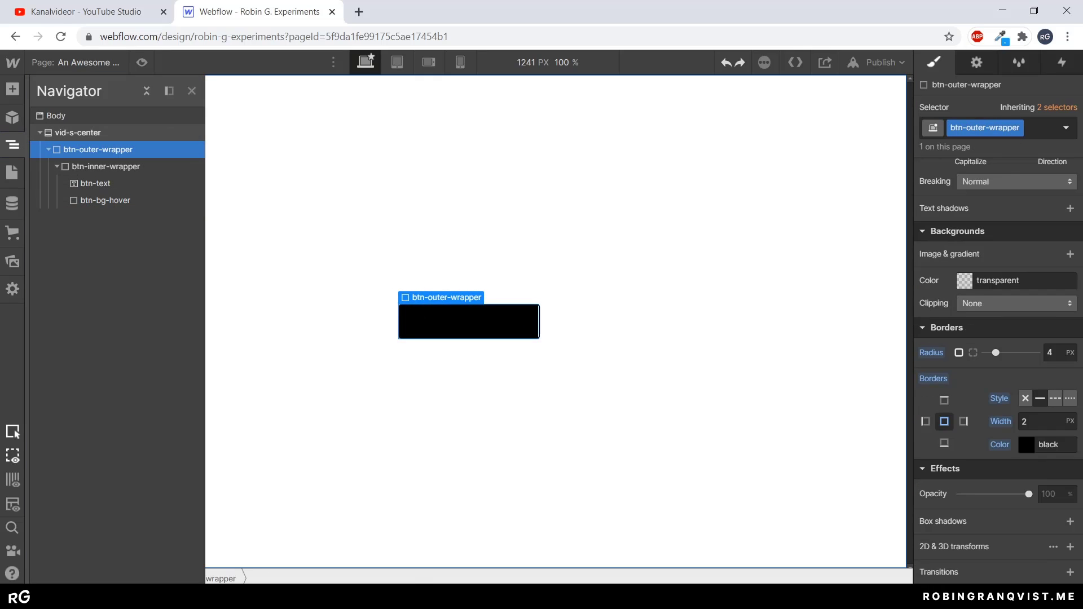
left_click(1011, 280)
key("ctrl+a")
type("black")
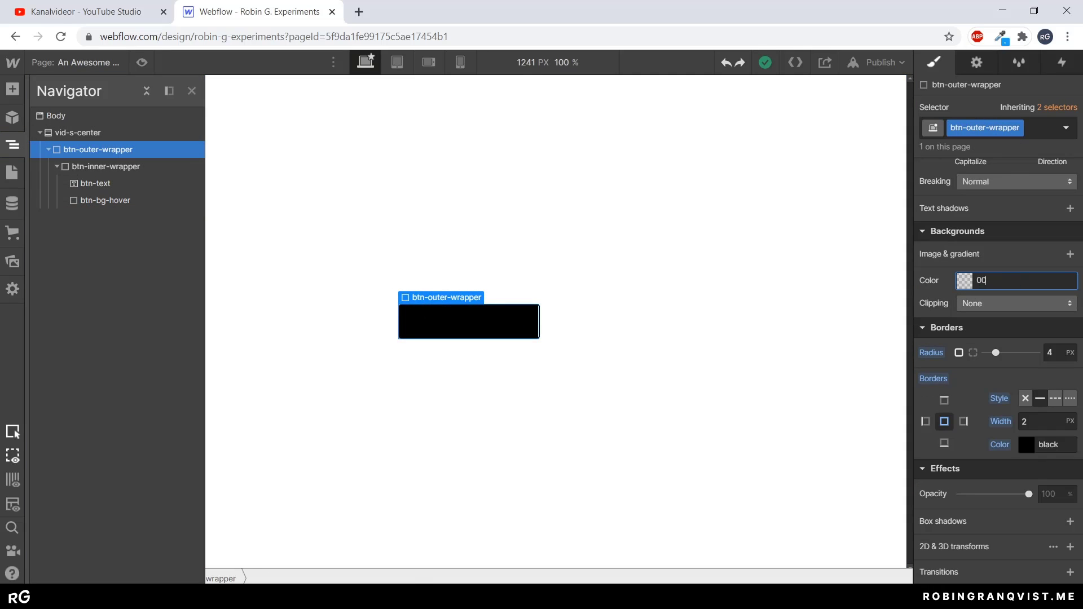
key("Tab")
- Give btn-inner-wrapper a white (fff) background color
left_click(106, 166)
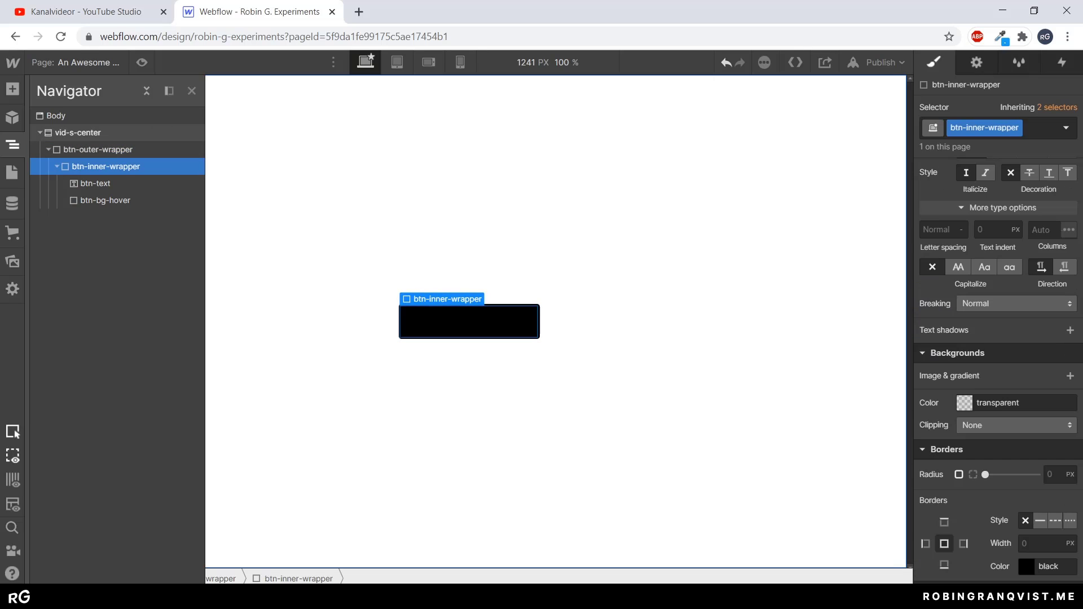
left_click(1011, 403)
type("fff")
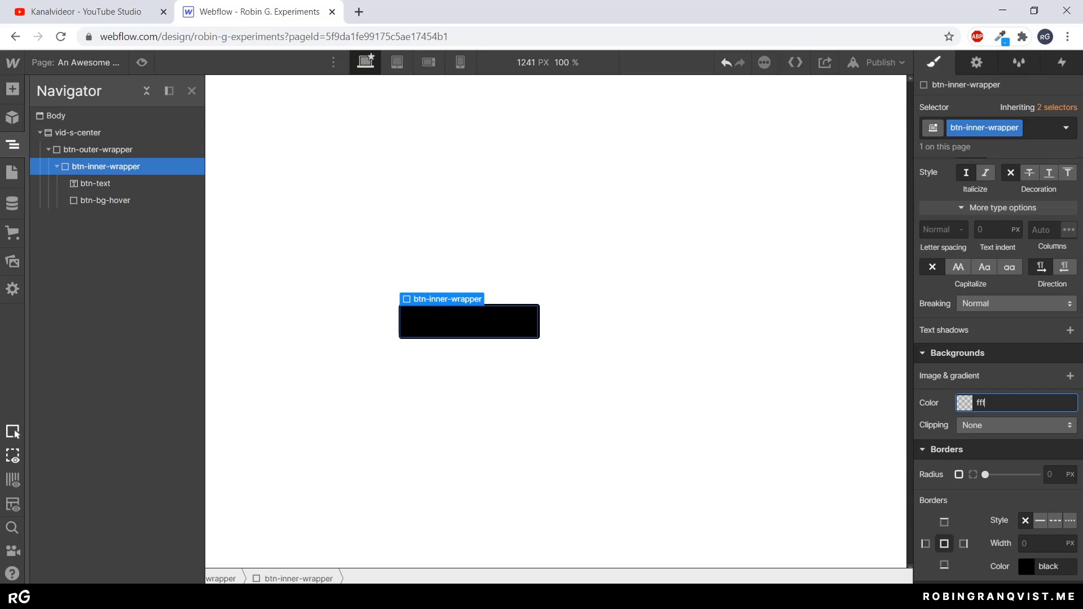
key("Tab")
- Try sliding btn-bg-hover sideways with a left margin of about -211 px and reset that margin to 0
left_click(106, 200)
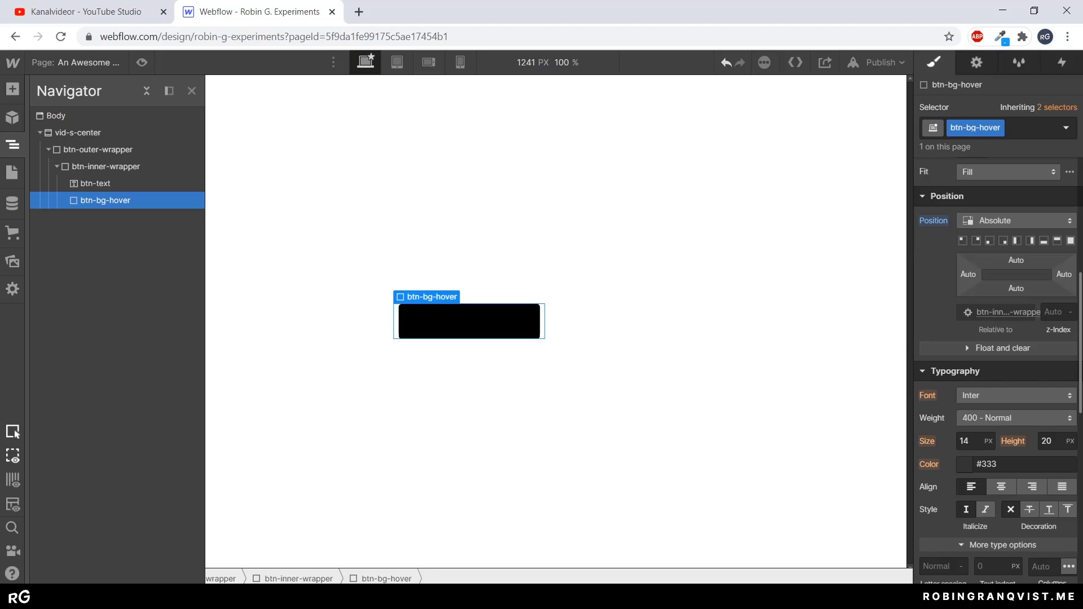
scroll(999, 366, "up", 6)
left_click_drag(932, 342, 931, 460)
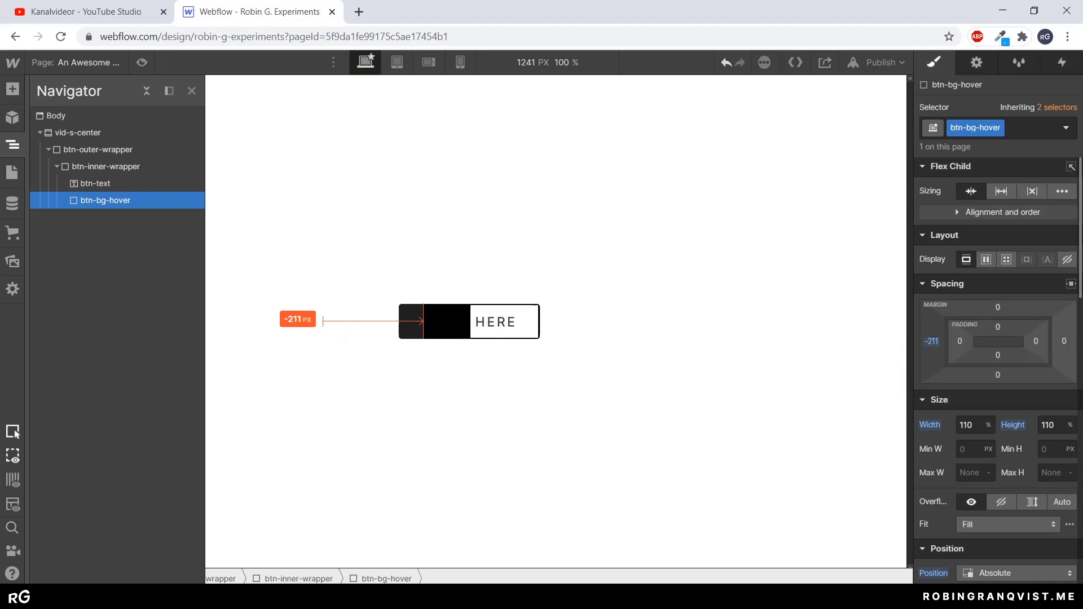
left_click(932, 342)
left_click(976, 387)
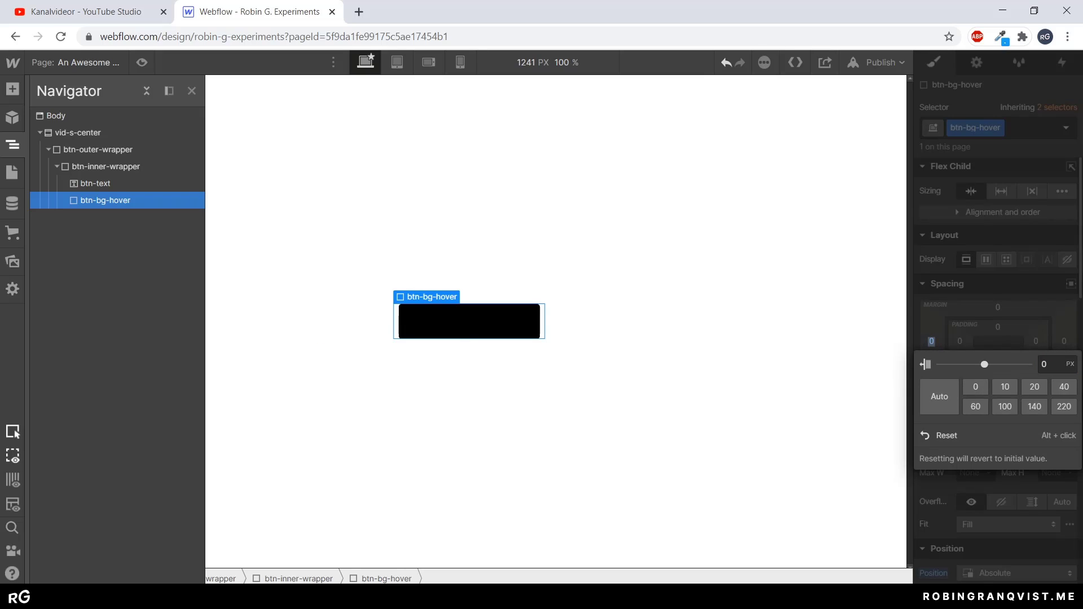
left_click(846, 361)
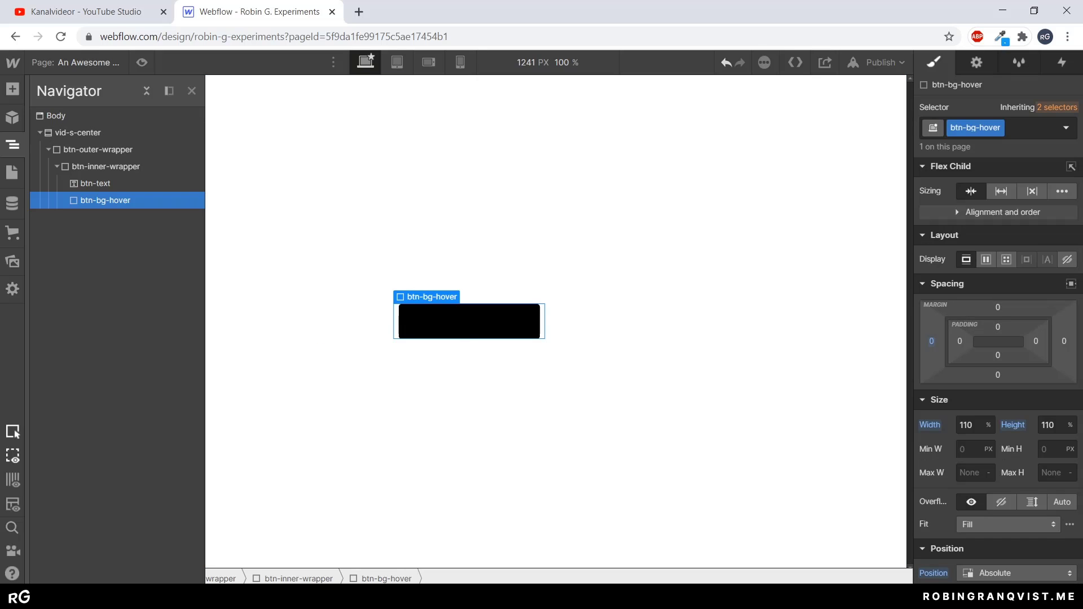
- Add a Move transform to btn-bg-hover with an X offset of -210 px
scroll(996, 339, "down", 10)
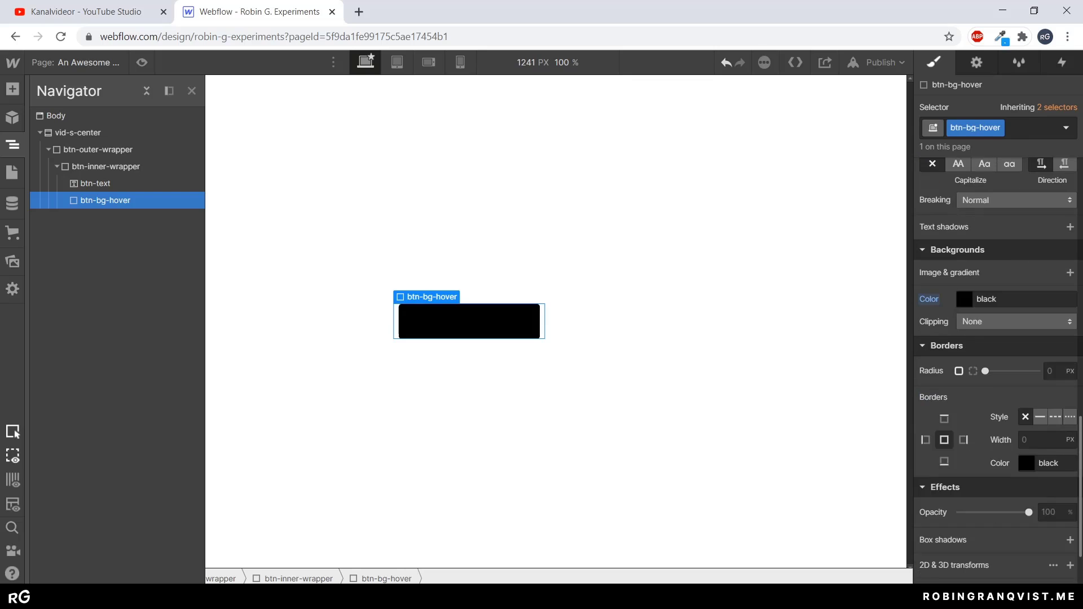
scroll(996, 339, "down", 2)
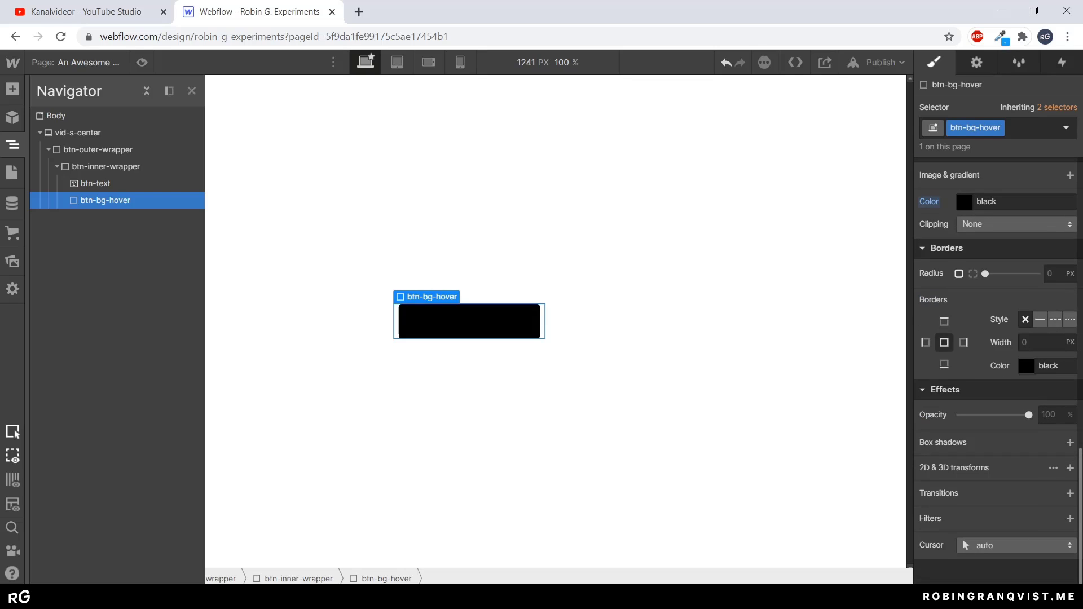
left_click(1070, 468)
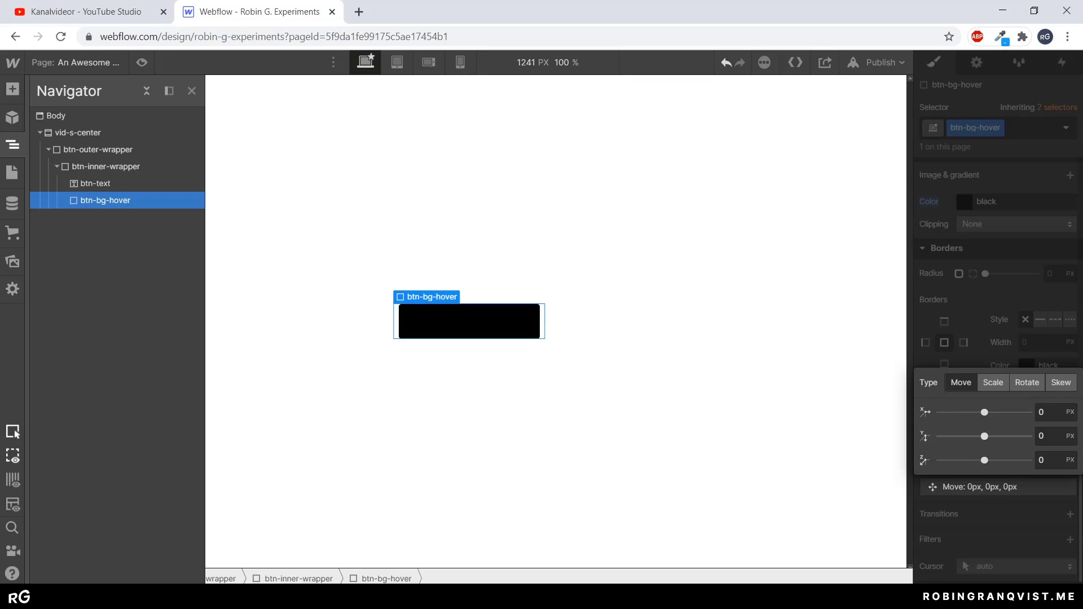
left_click_drag(984, 412, 954, 413)
left_click(1049, 412)
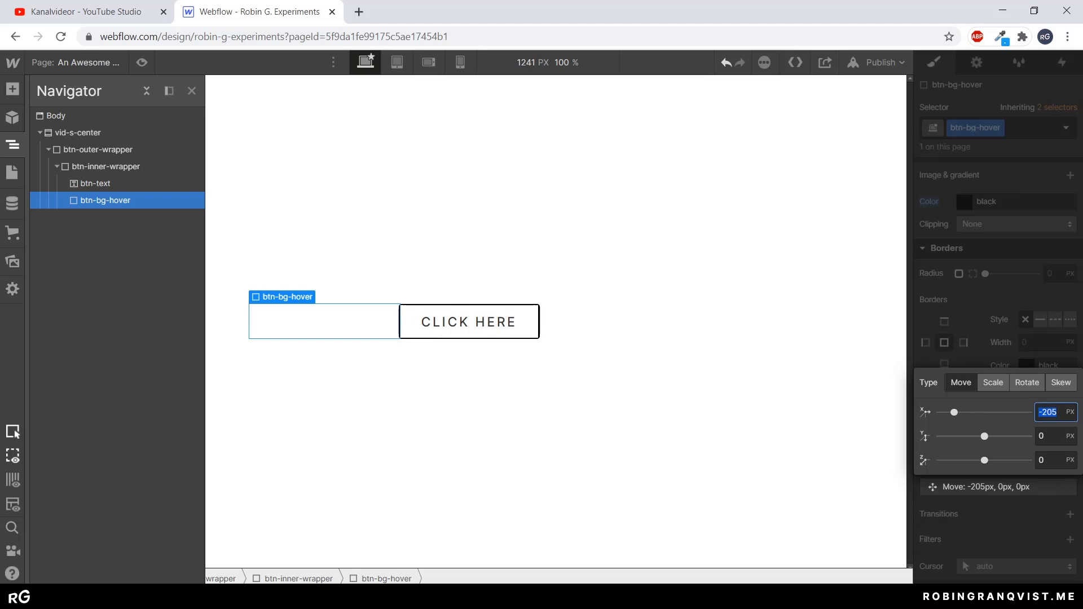
type("-210")
key("Tab")
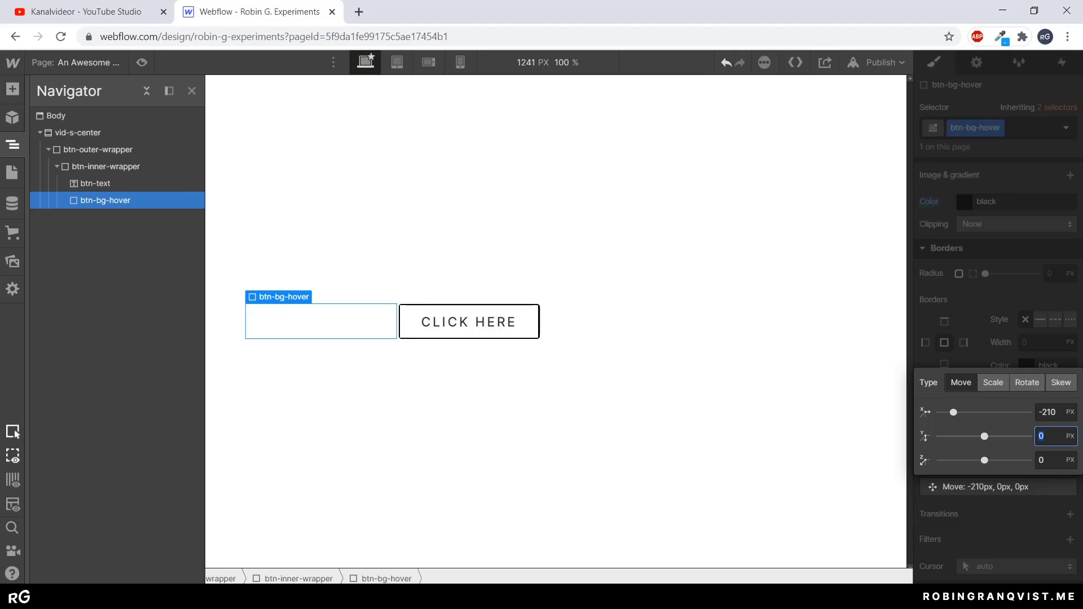
key("Escape")
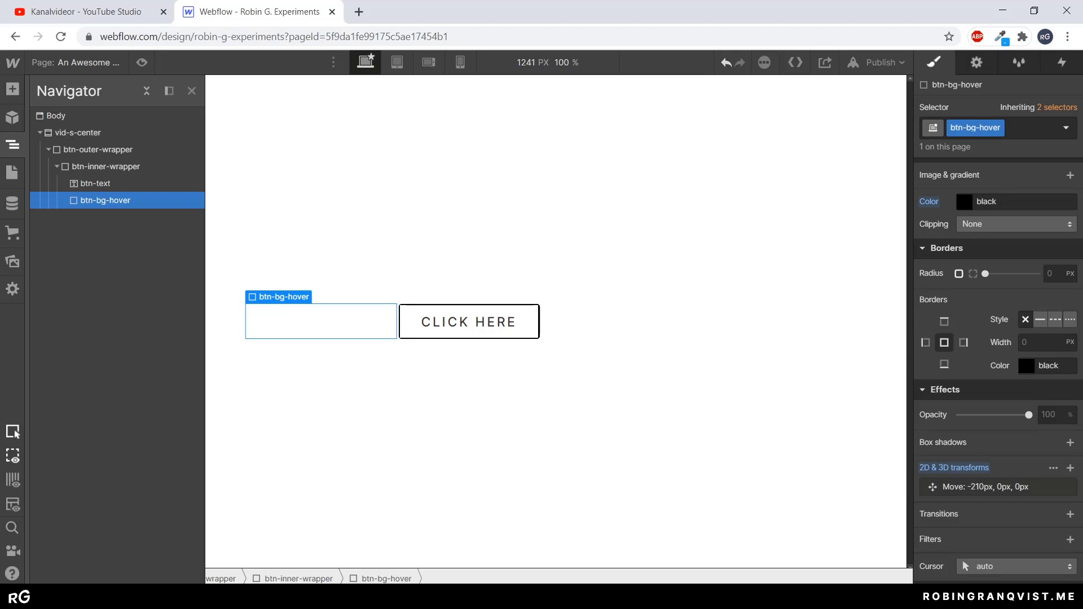
- In the Hover state of btn-bg-hover, set the Move transform's X offset to 0 px
left_click(1066, 127)
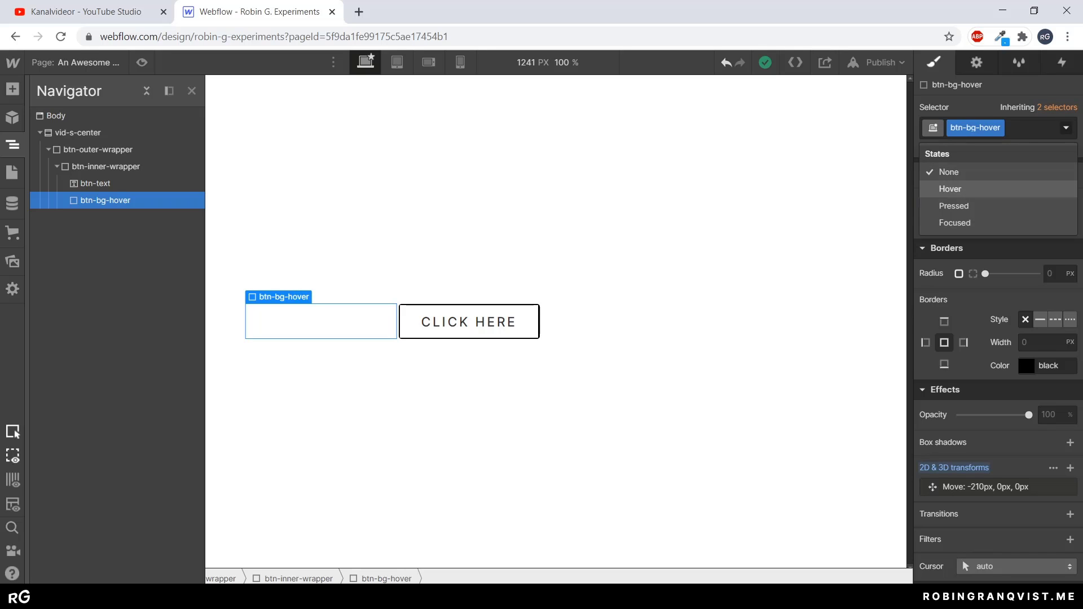
left_click(950, 189)
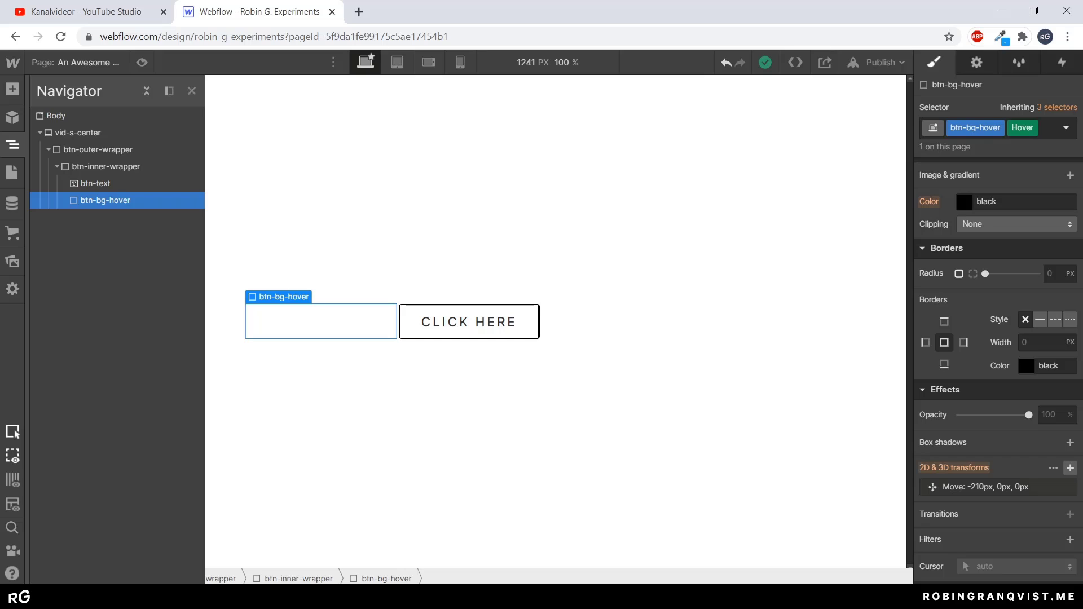
left_click(985, 487)
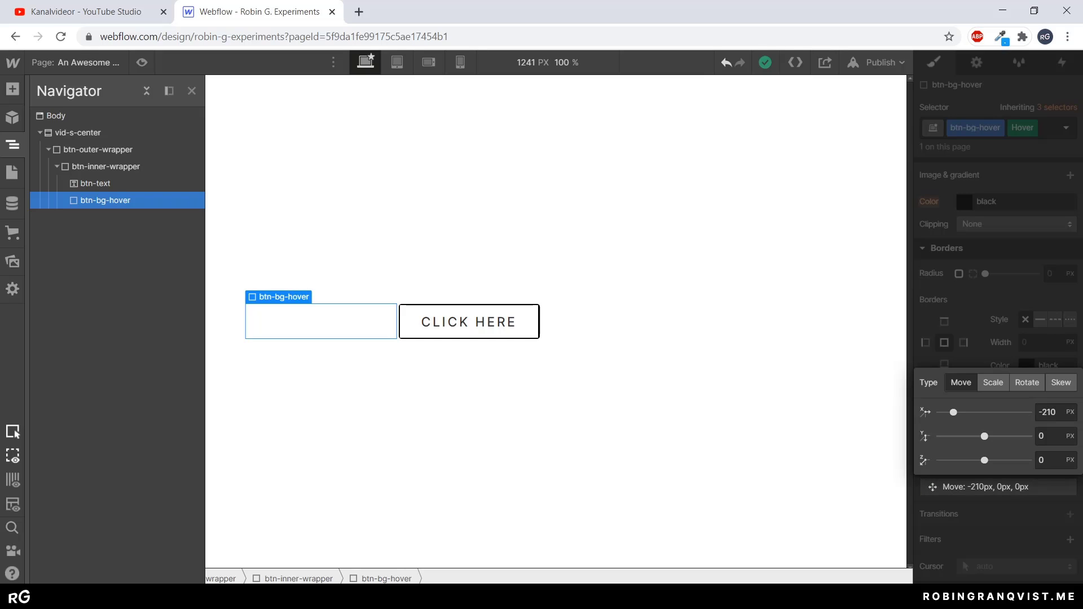
type("0")
key("Tab")
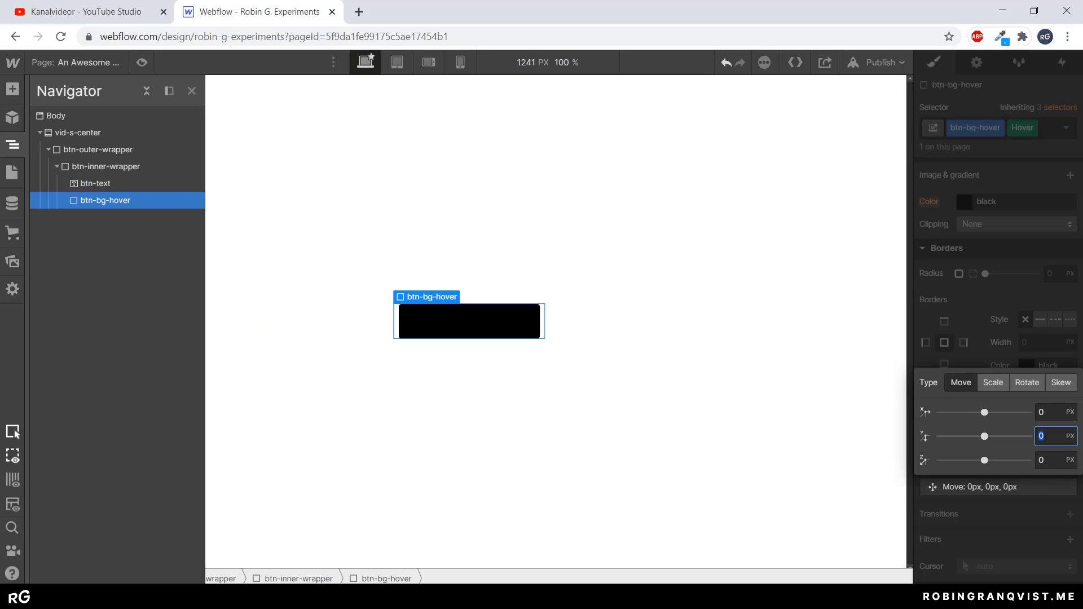
key("Escape")
- Add an All Properties transition of 250 ms with ease-in-out easing to btn-bg-hover's default state and preview the page
left_click(1067, 127)
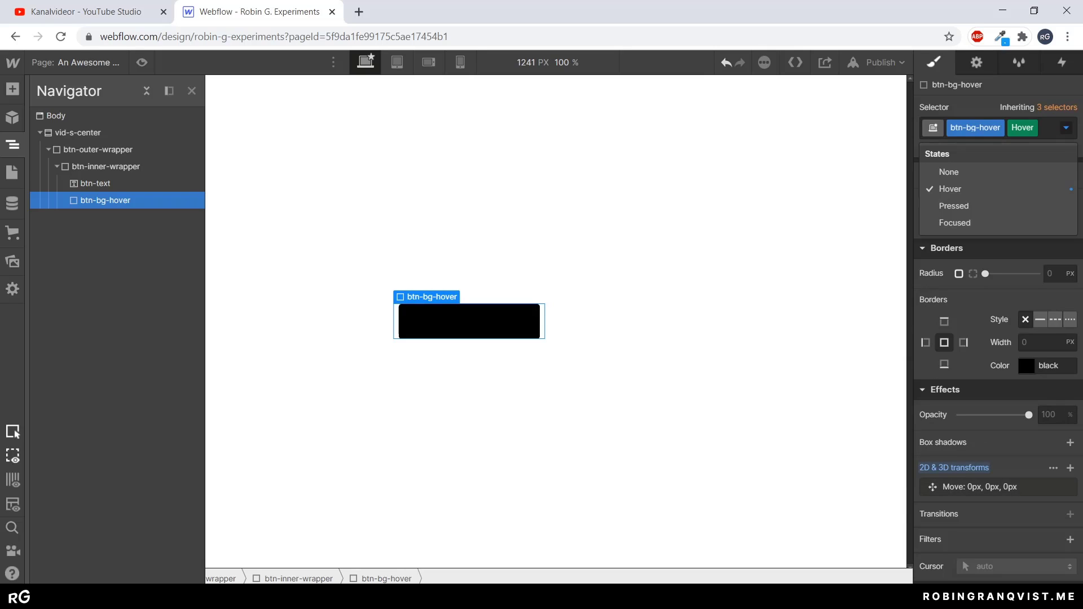
left_click(948, 172)
left_click(1071, 514)
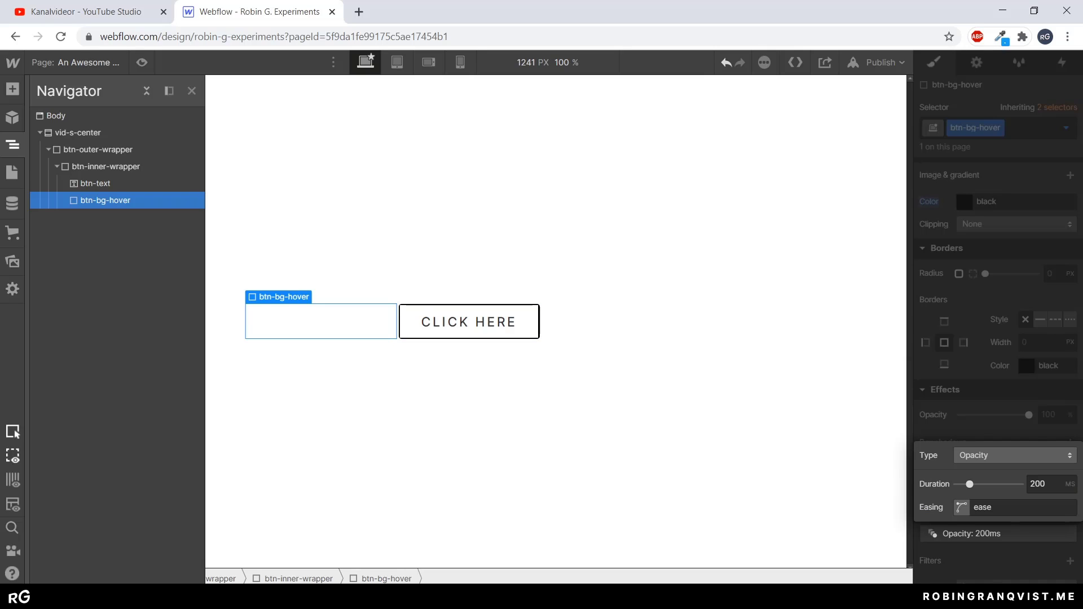
left_click(1015, 455)
scroll(1008, 446, "down", 10)
left_click(984, 577)
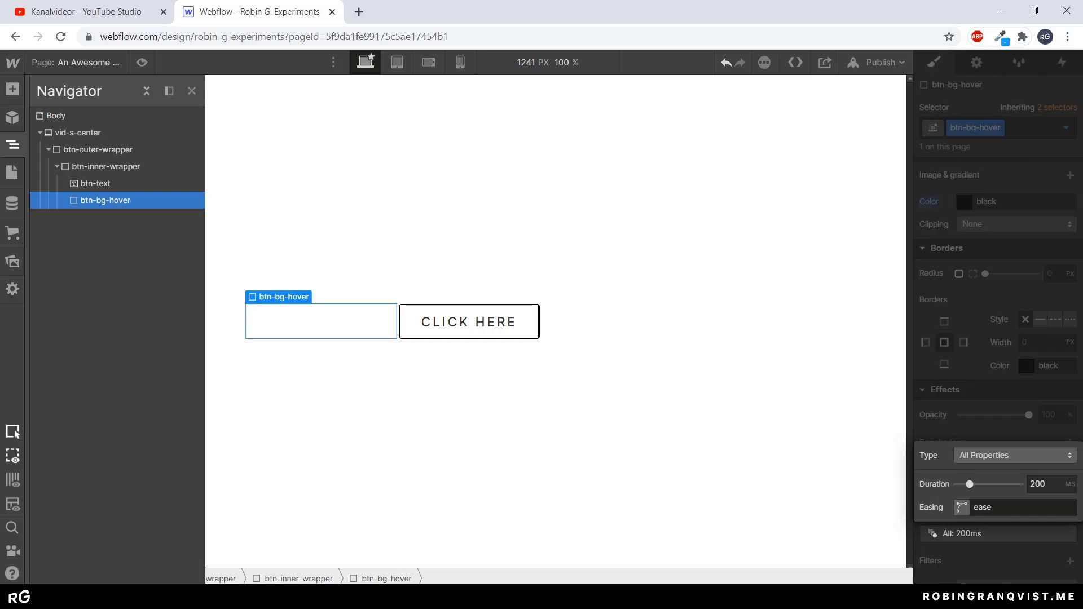
left_click(1042, 484)
type("250")
key("Tab")
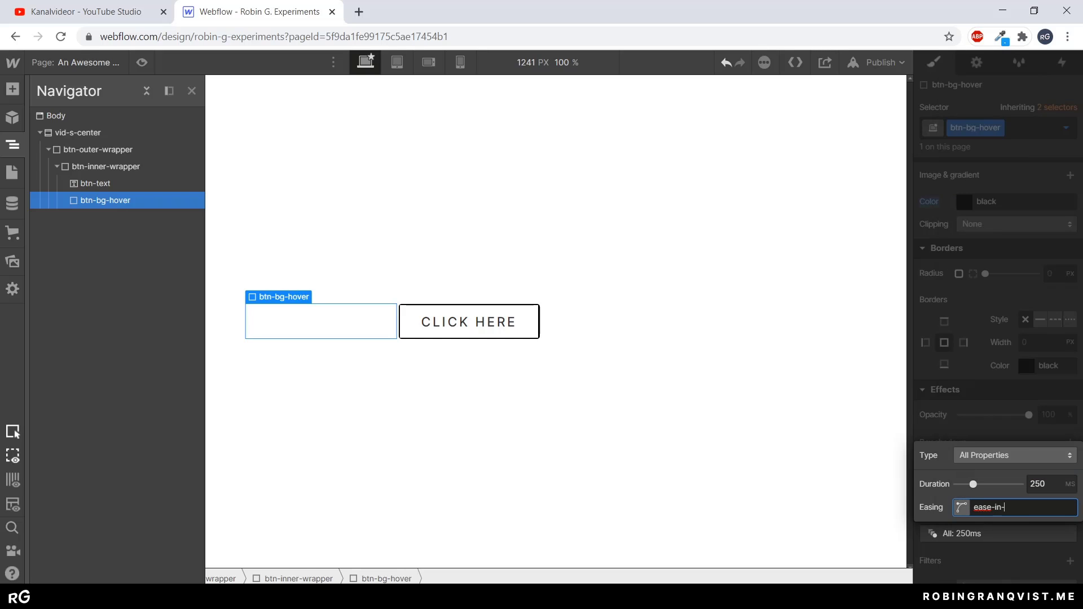
type("-in-out")
key("Return")
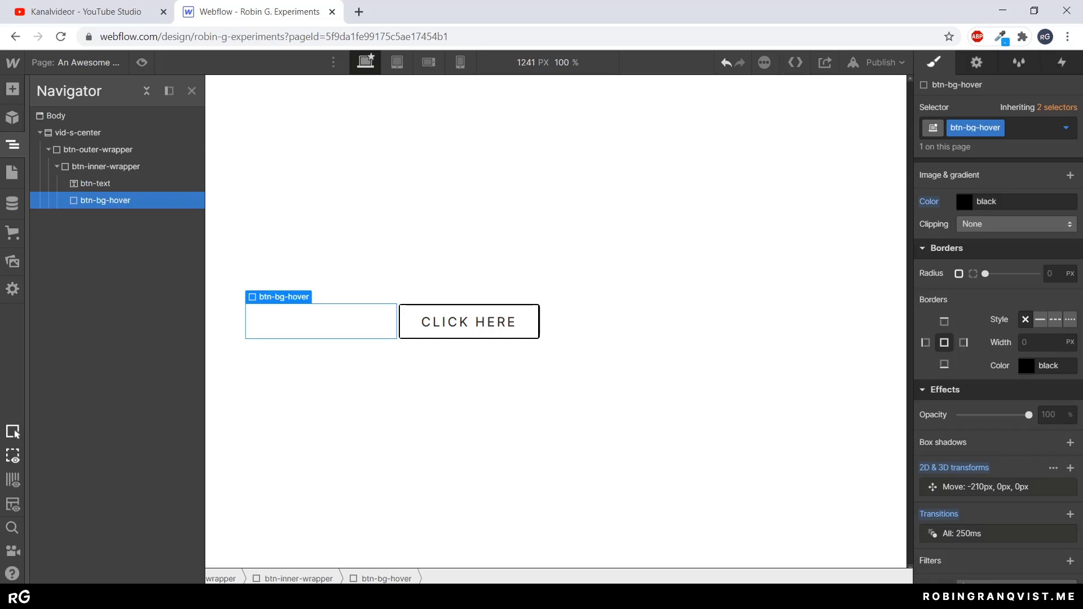
key("ctrl+shift+p")
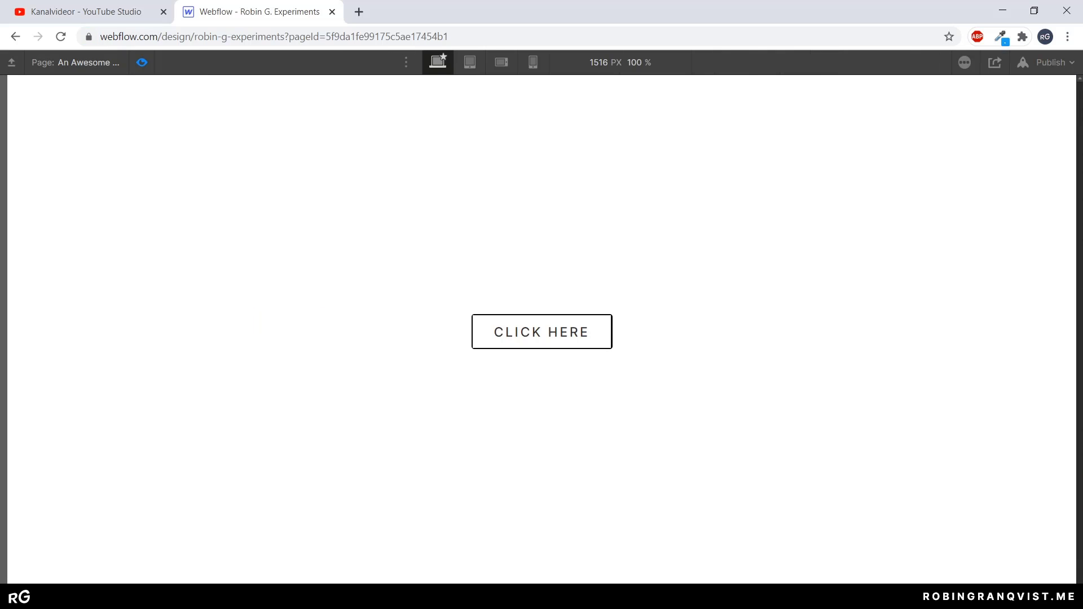
key("ctrl+shift+p")
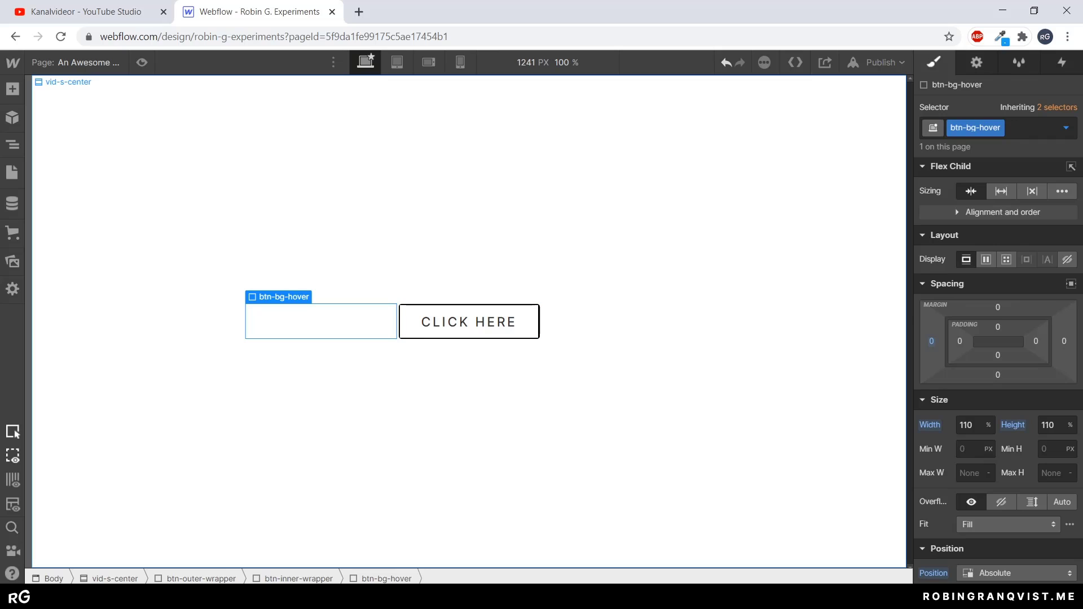
- Check the interactions and Hover state styles of btn-inner-wrapper and return it to its default state
left_click(469, 333)
left_click(1062, 62)
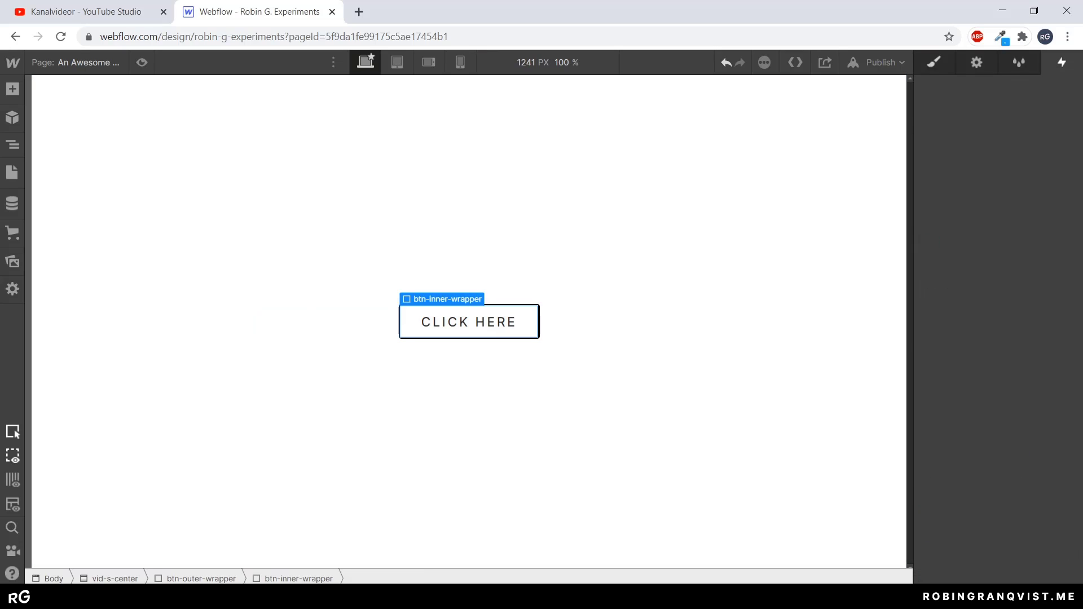
key("s")
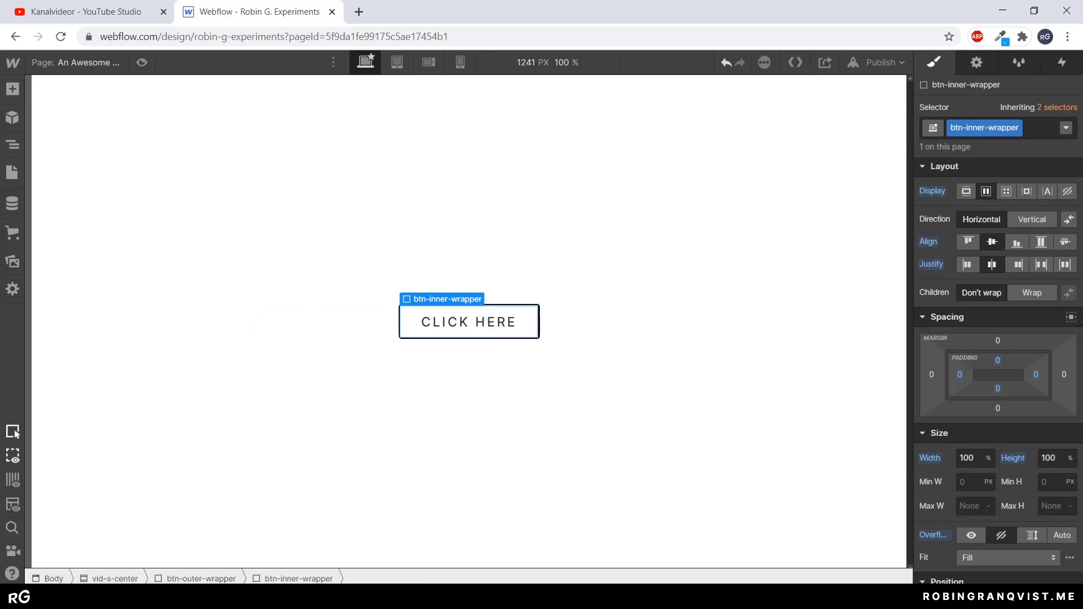
left_click(1066, 128)
left_click(1016, 189)
scroll(999, 361, "down", 15)
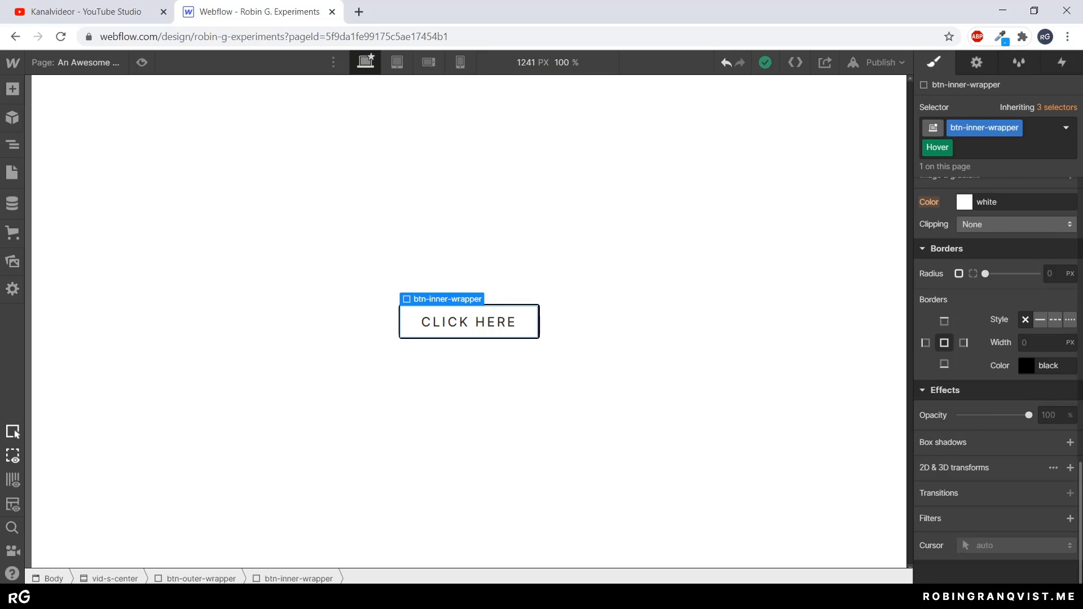
left_click(1066, 129)
left_click(948, 191)
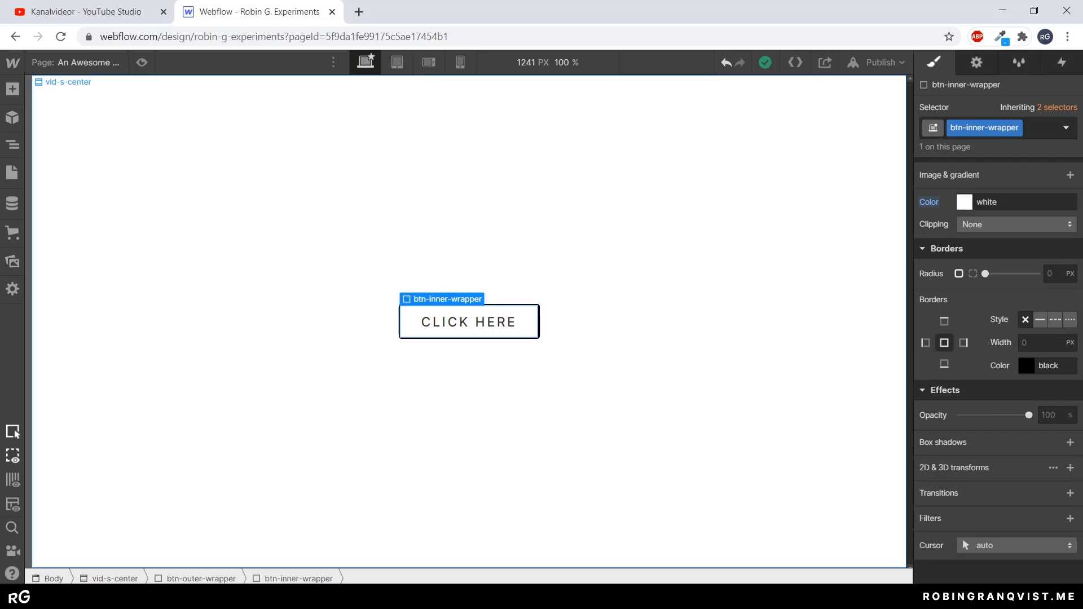
- Remove the 250 ms All Properties transition from btn-bg-hover, check its Hover state and return it to the None state
left_click(12, 145)
left_click(98, 150)
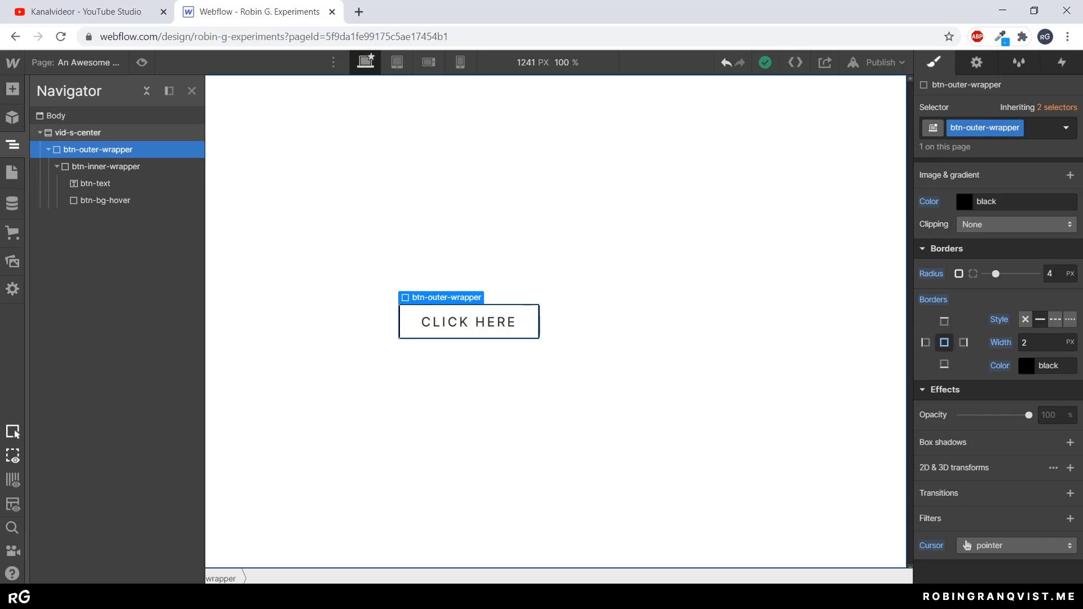
left_click(106, 201)
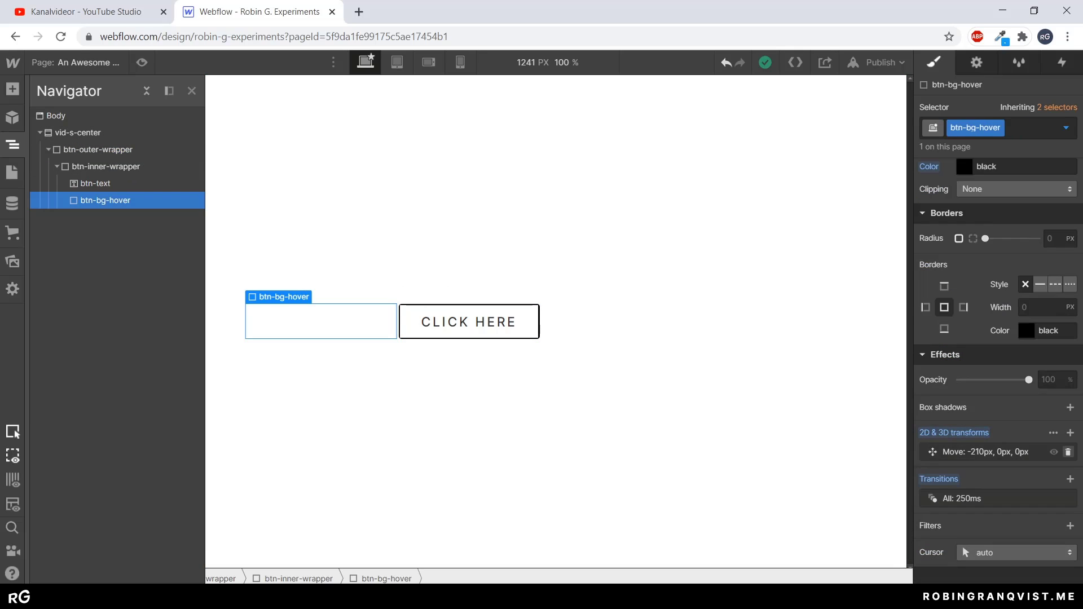
left_click(1068, 498)
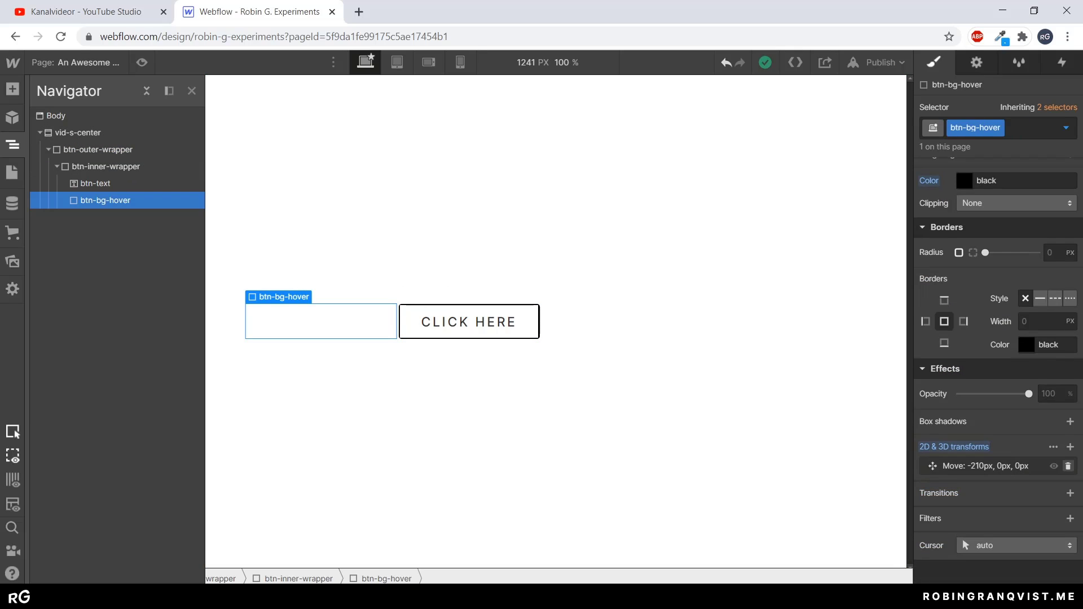
left_click(1067, 128)
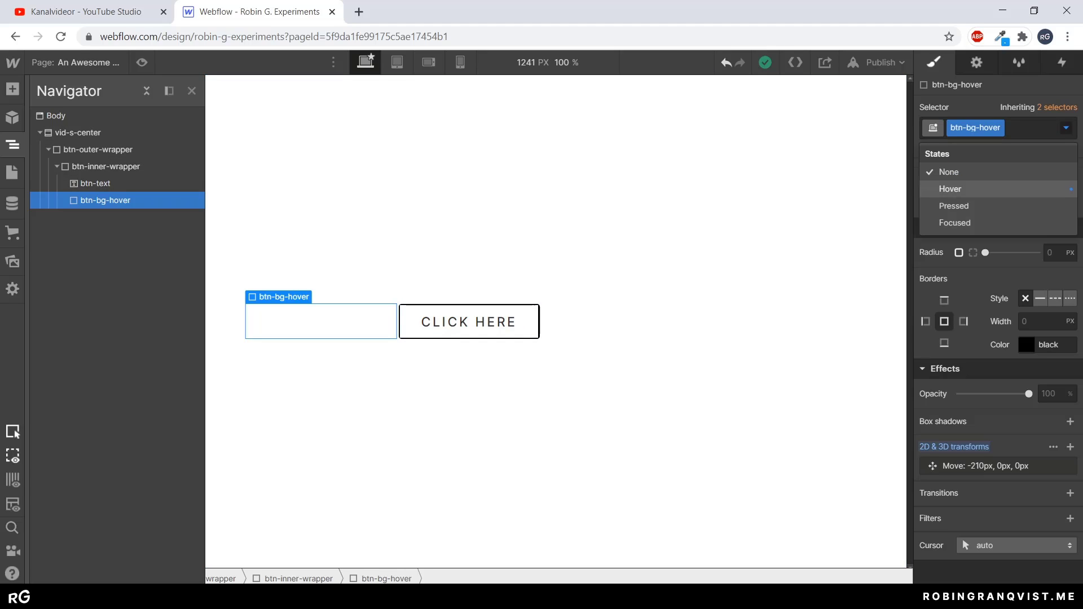
left_click(950, 188)
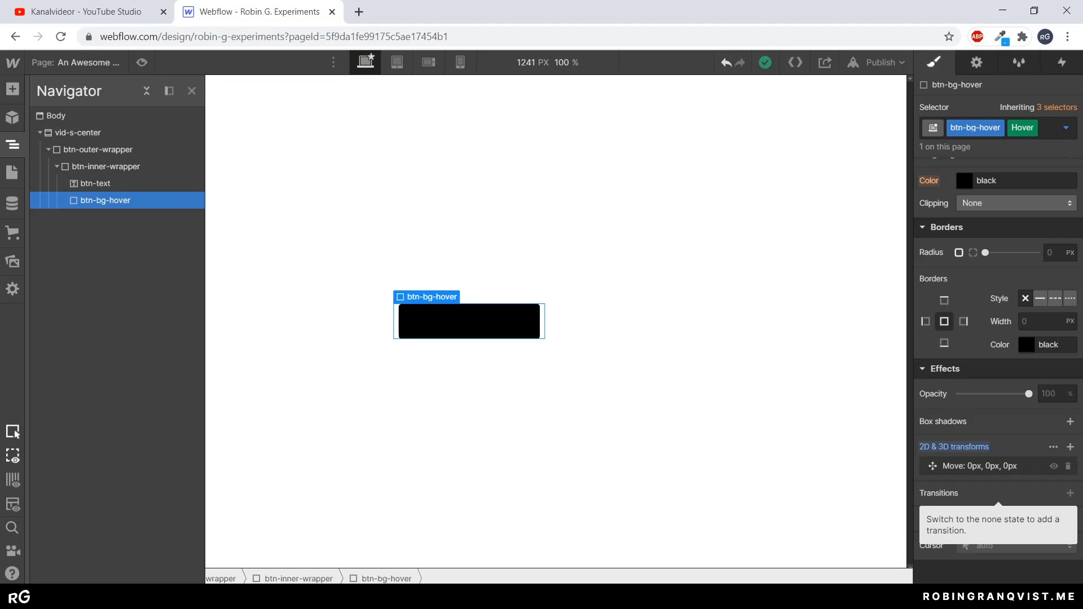
left_click(1066, 128)
left_click(943, 172)
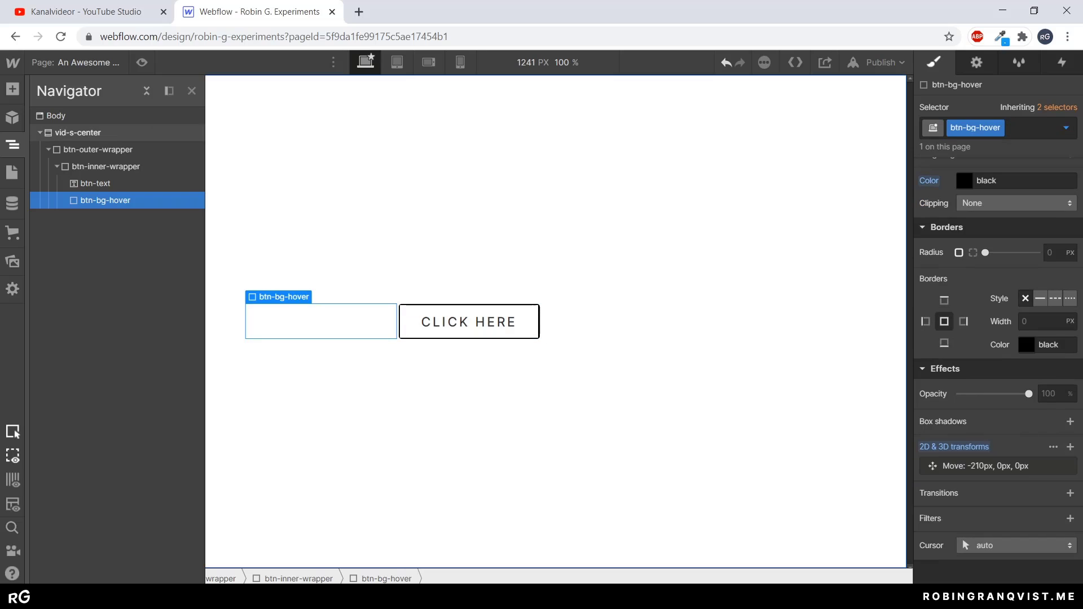
- Add a Mouse hover trigger to btn-inner-wrapper whose On hover action starts a new timed animation named btn-hover
left_click(106, 167)
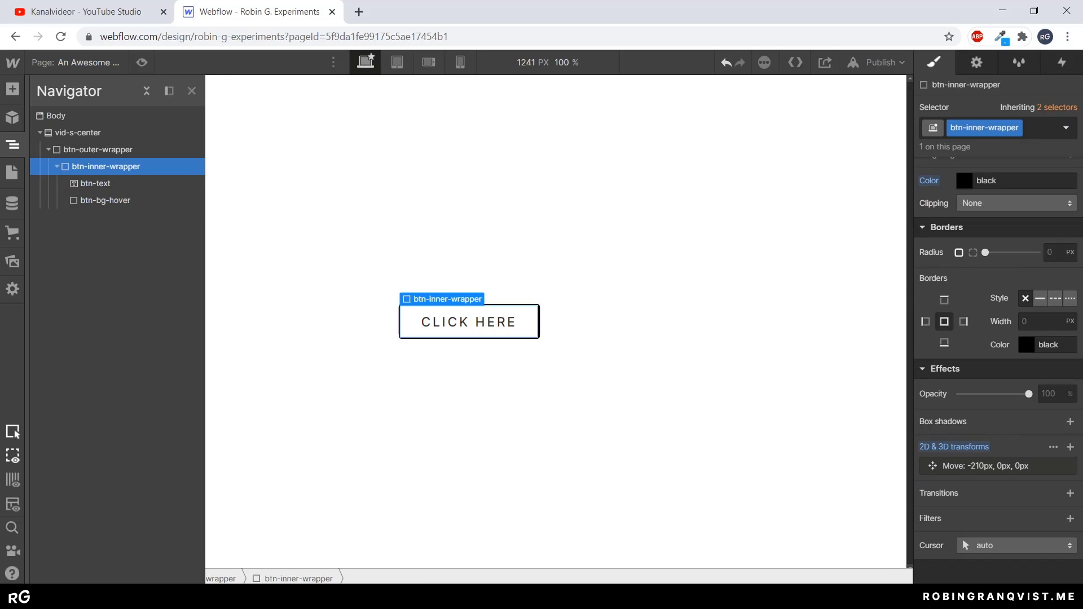
key("h")
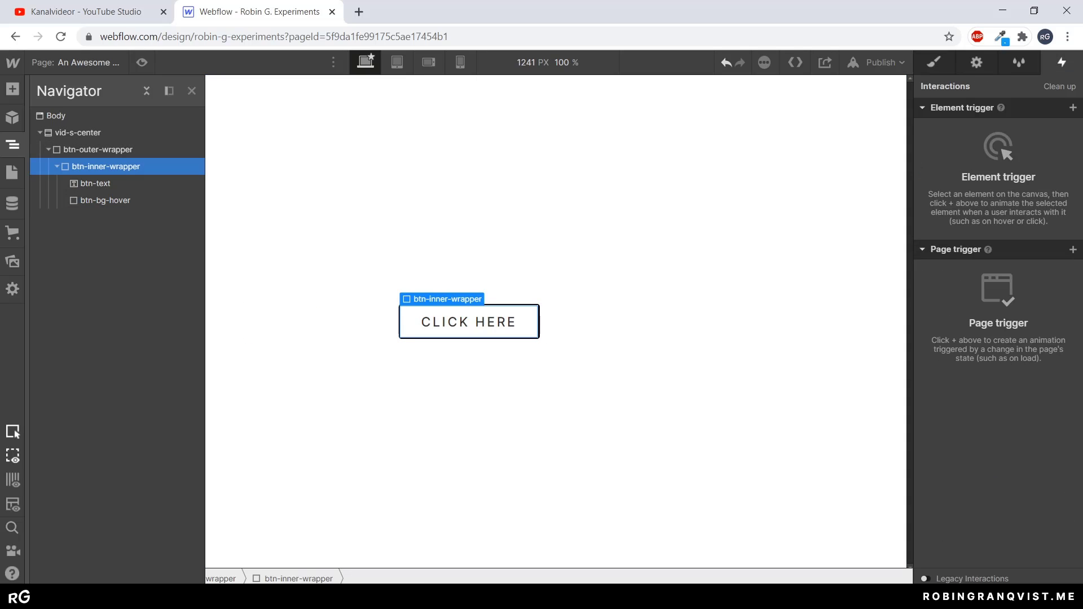
left_click(1073, 107)
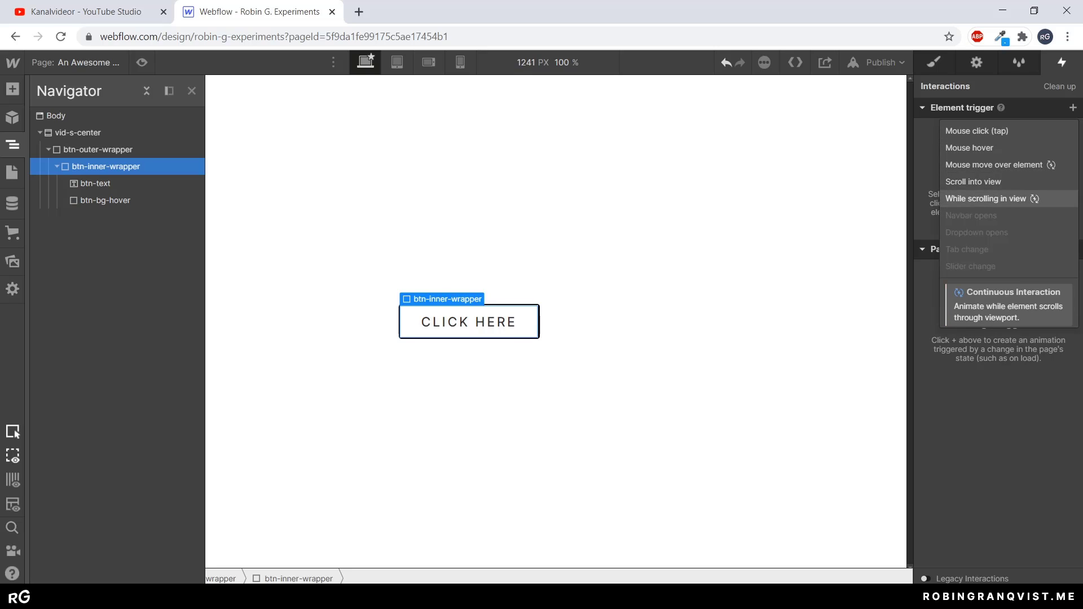
left_click(971, 147)
left_click(1013, 183)
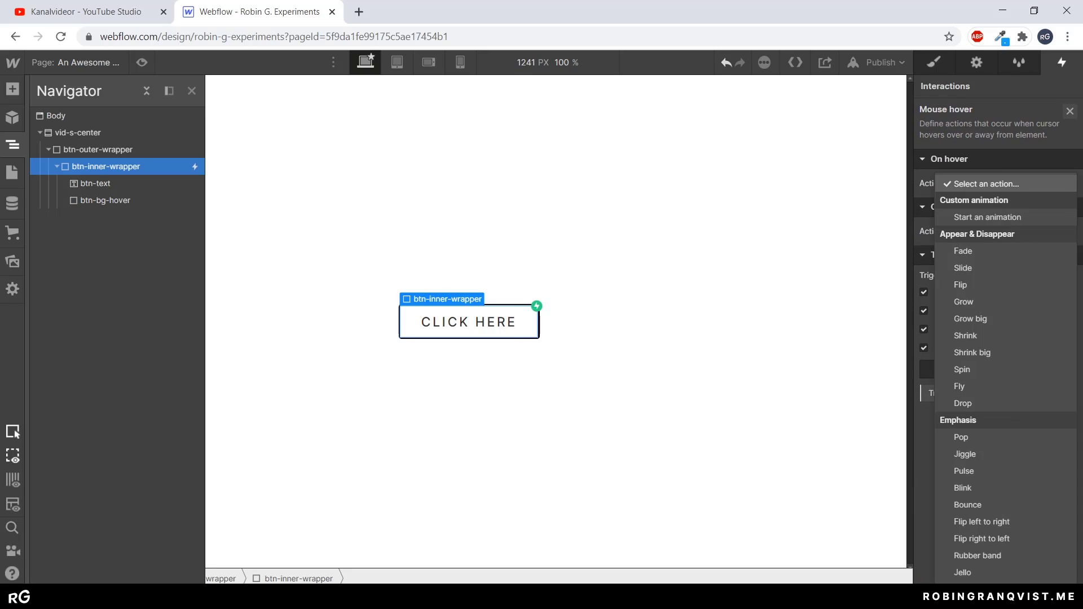
left_click(991, 215)
left_click(1068, 207)
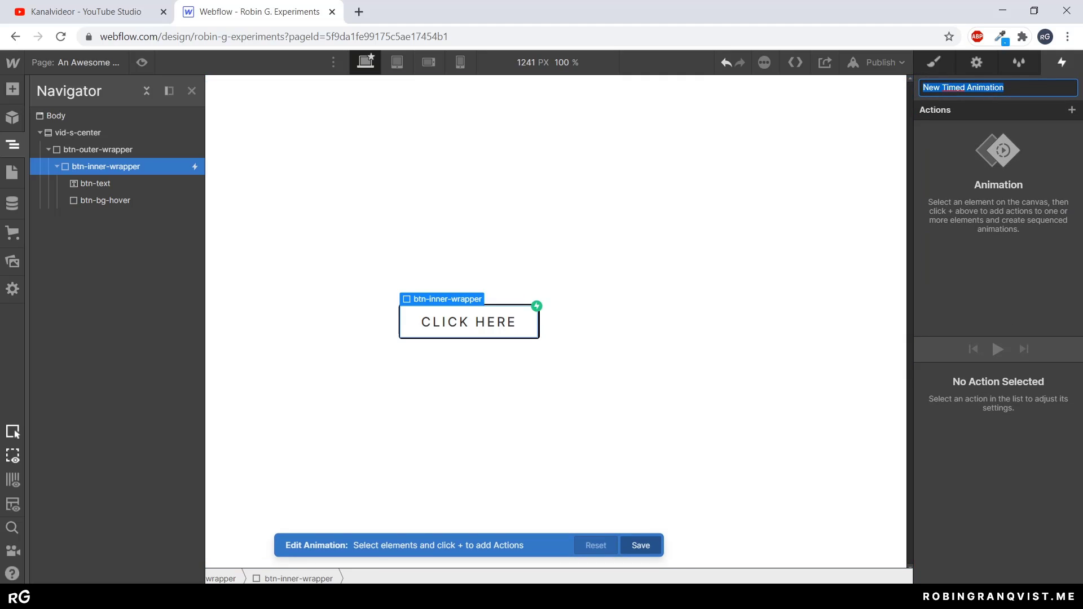
type("btn-hover")
key("Return")
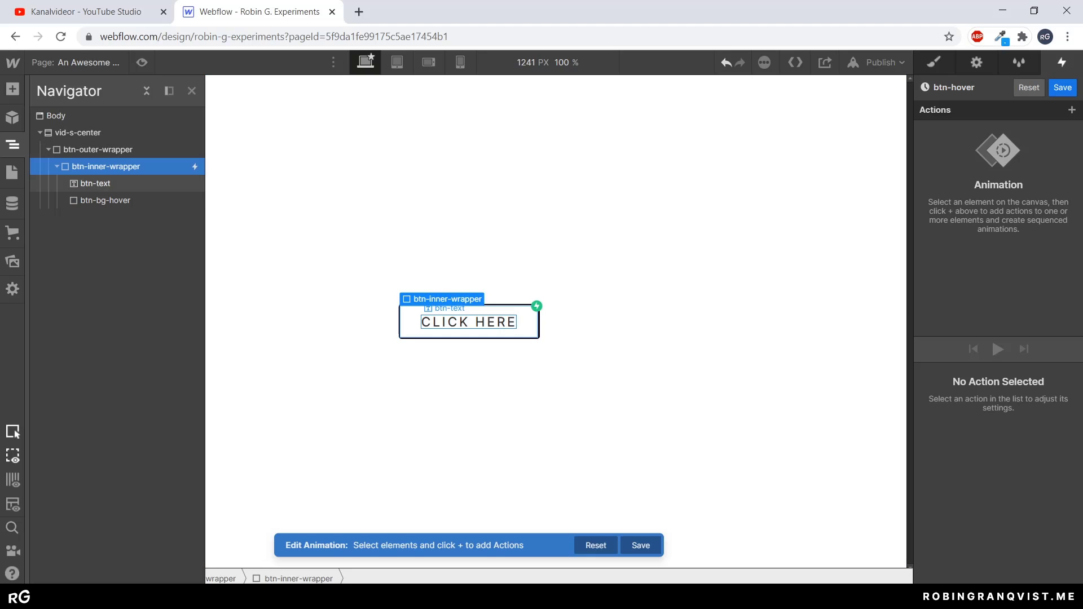
- Add a Move action for btn-bg-hover to the animation and set it as the initial state
left_click(105, 201)
left_click(1072, 110)
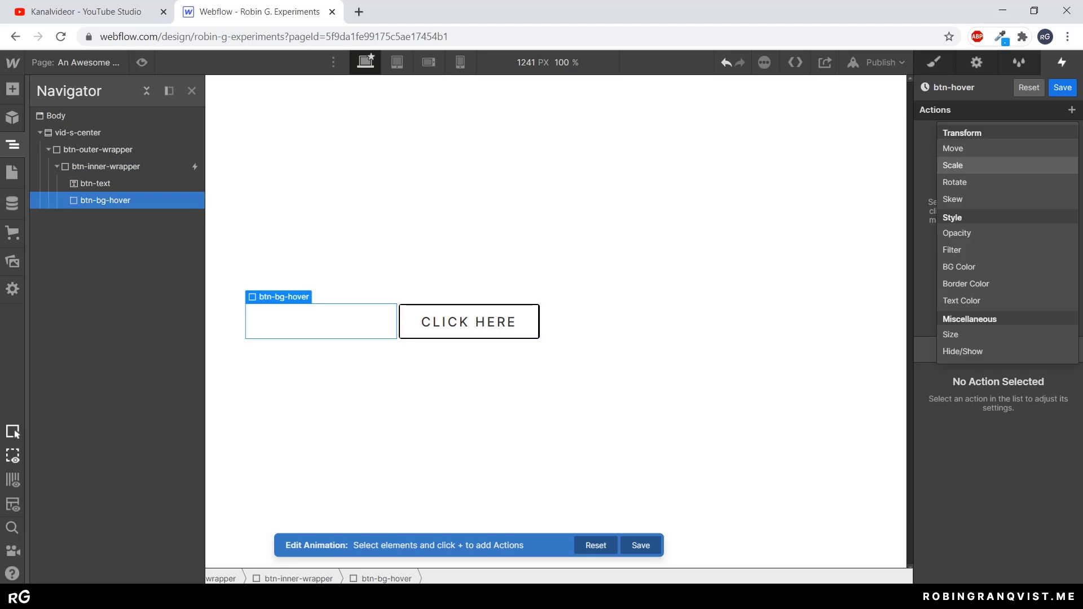
left_click(953, 149)
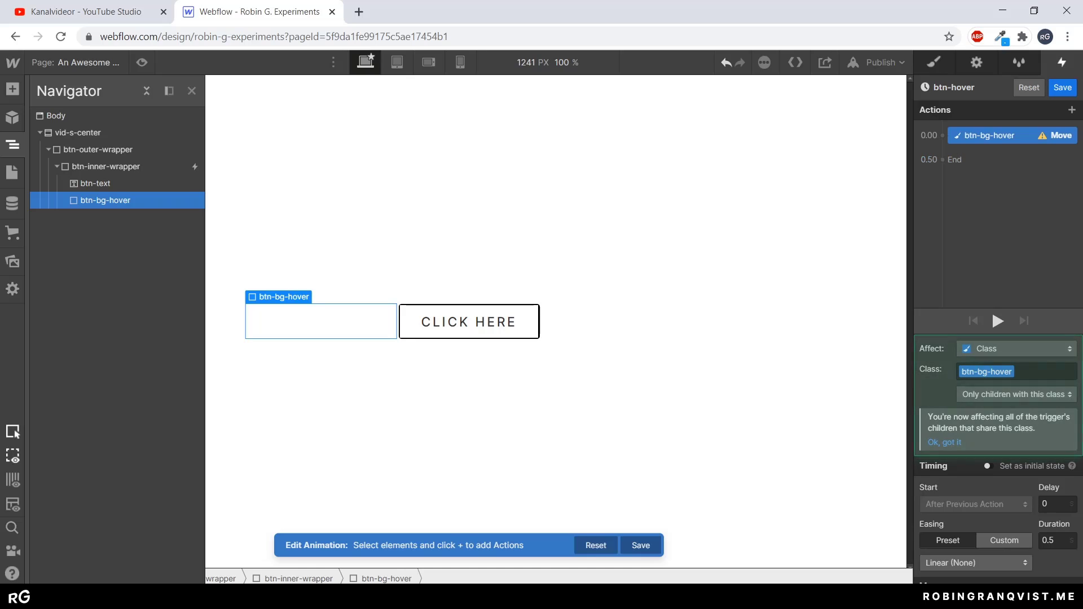
left_click(989, 466)
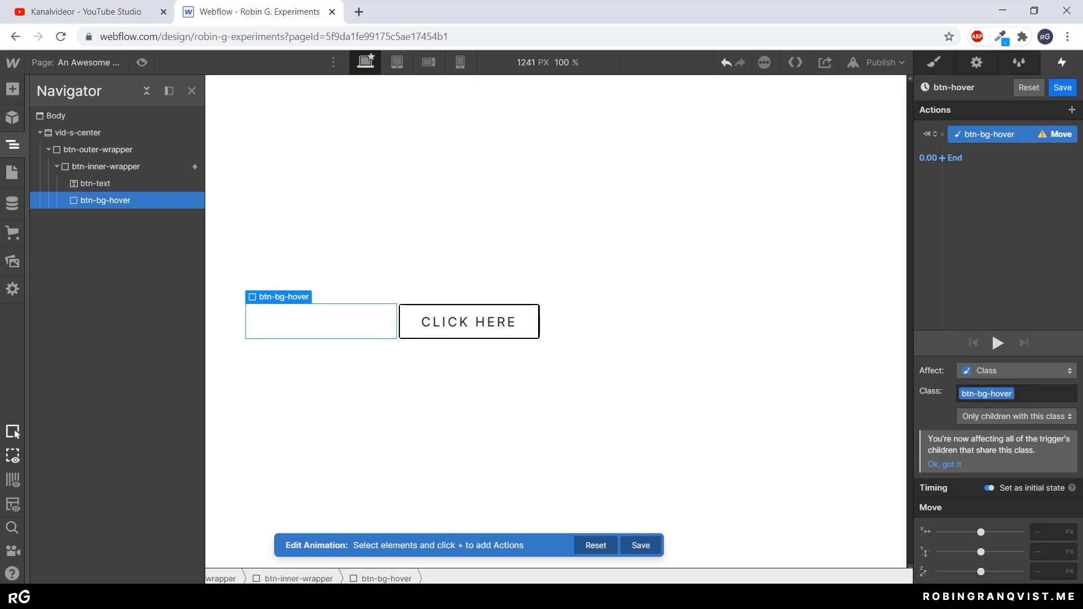
- Add a second Move action for btn-bg-hover with an X offset of 0 px and Ease In Out easing
left_click(1072, 110)
left_click(953, 202)
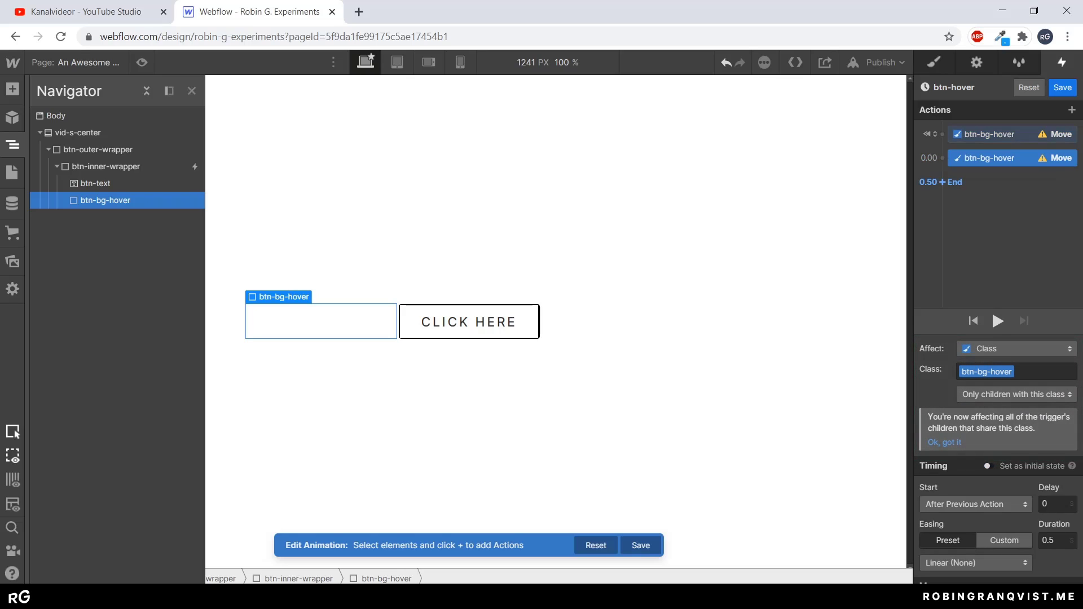
scroll(999, 457, "down", 2)
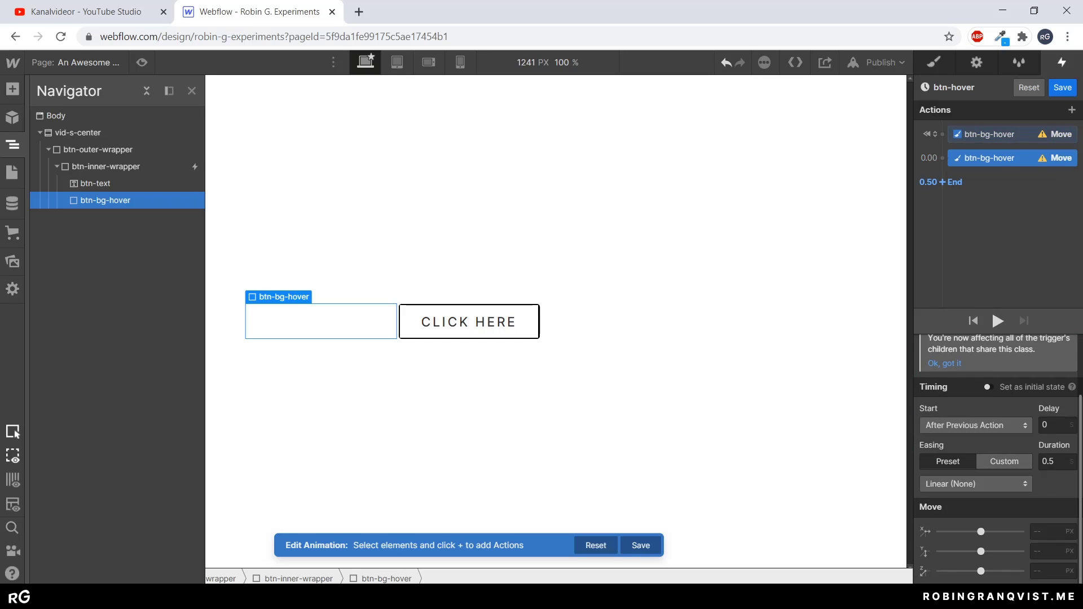
type("0")
key("Tab")
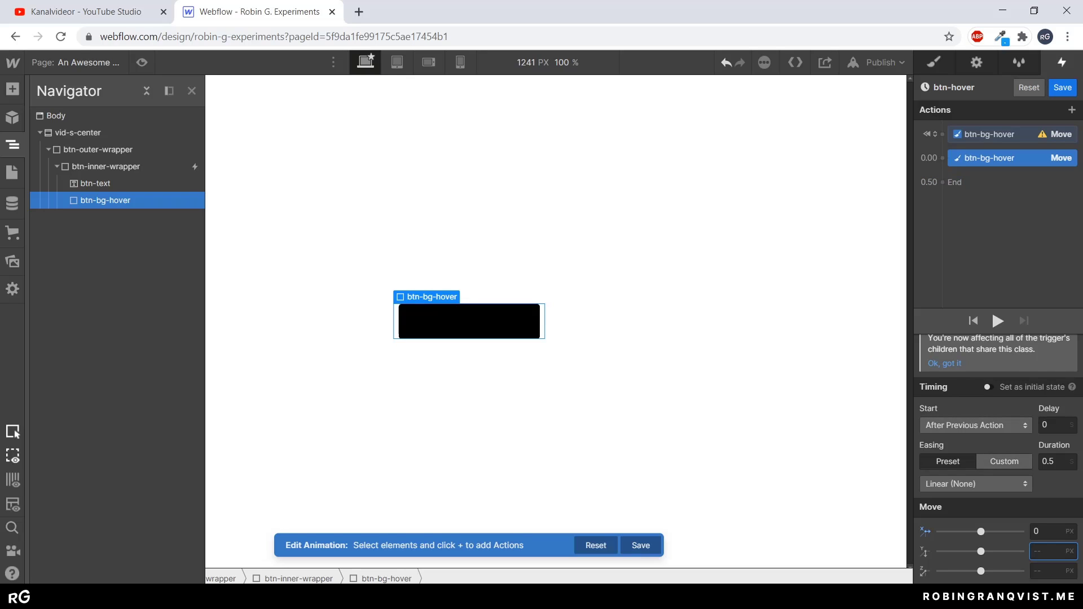
left_click(976, 483)
left_click(960, 145)
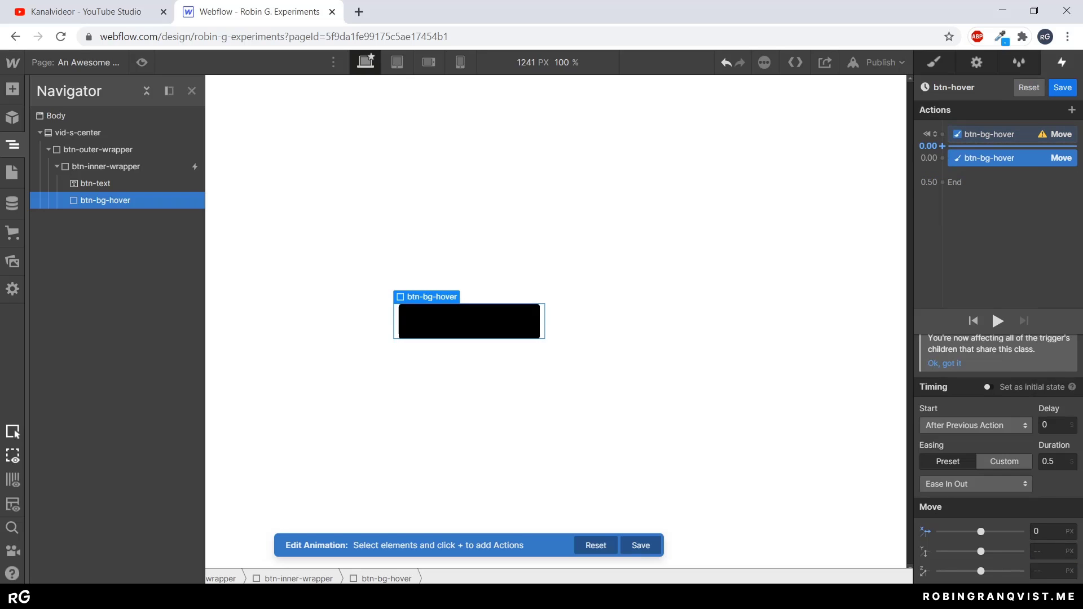
- Set the initial-state Move action's X offset to -210 px, then save the btn-hover animation and preview its effect on the page
left_click(993, 135)
left_click(1045, 532)
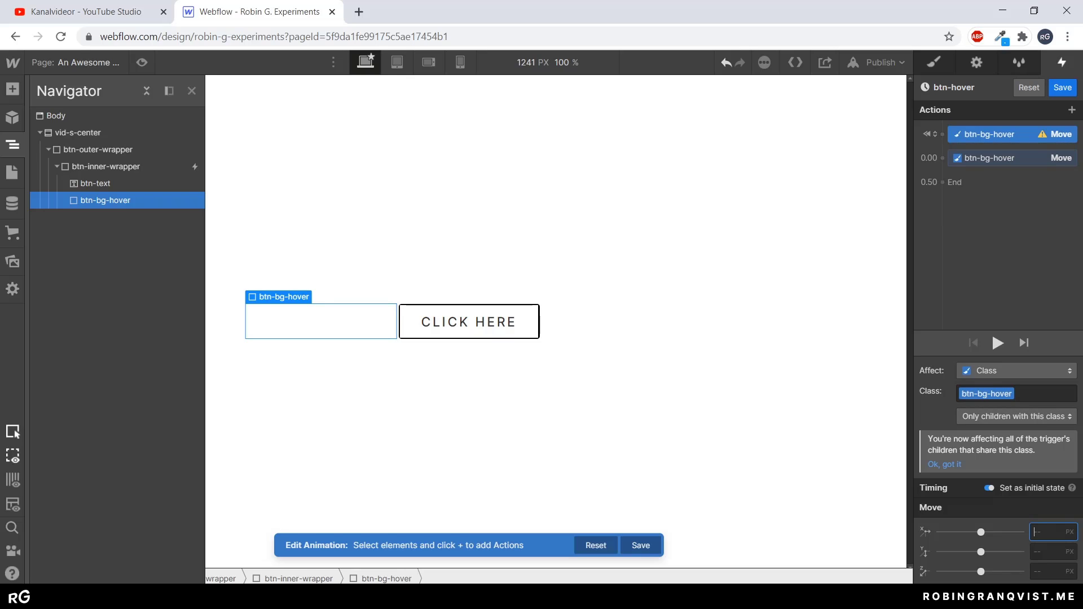
type("-200")
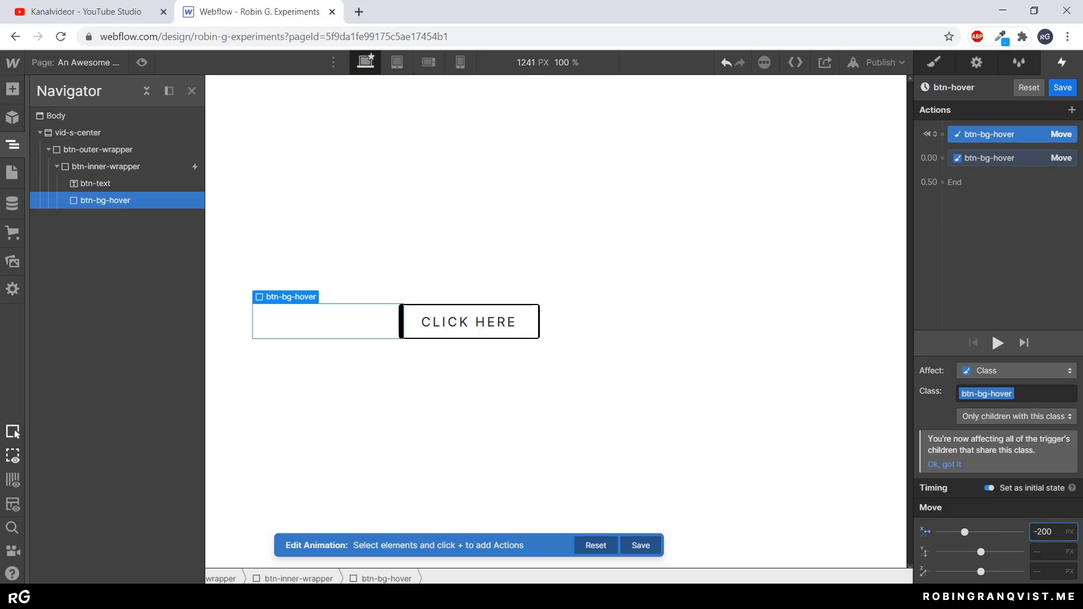
type("10")
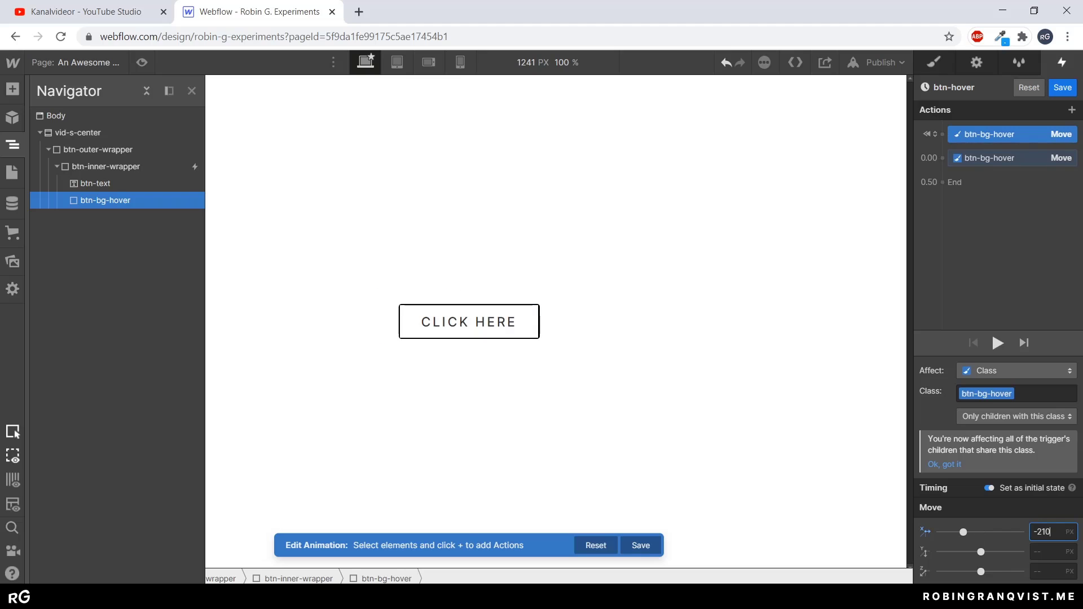
key("Tab")
left_click(1012, 159)
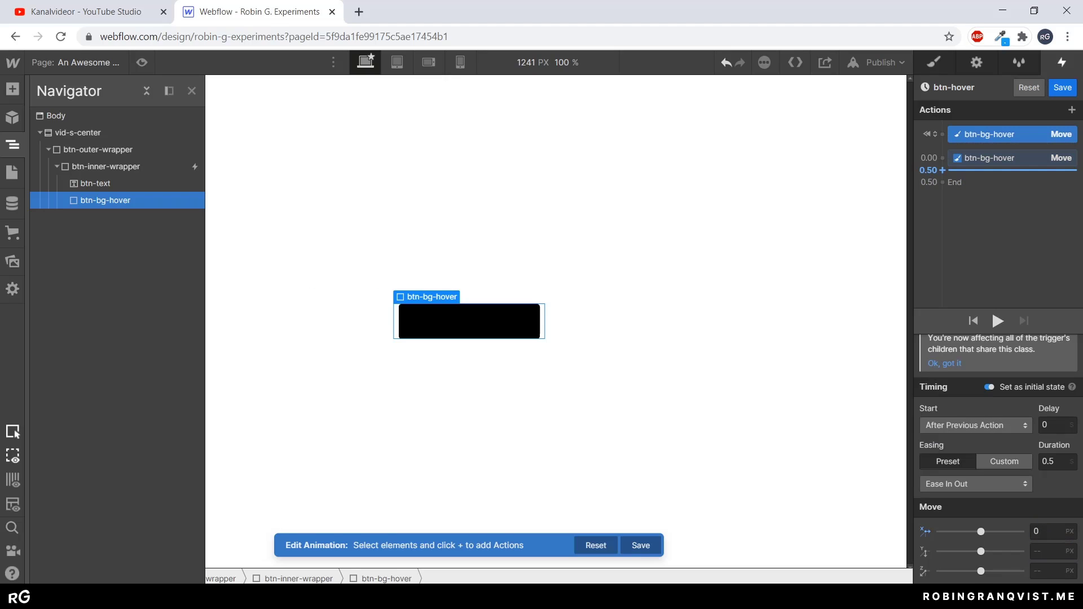
left_click(1063, 88)
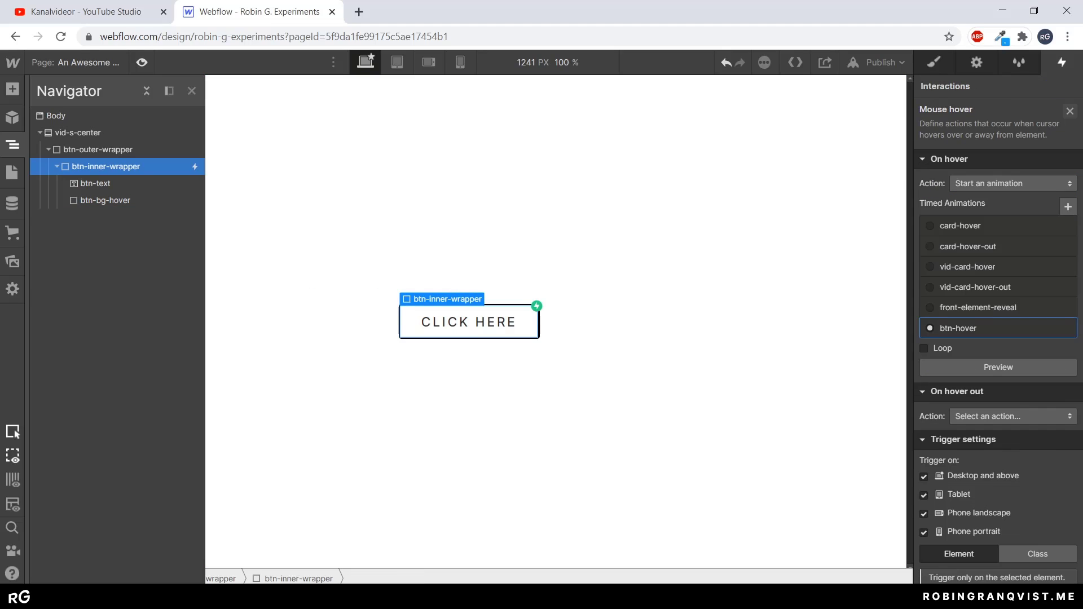
key("ctrl+shift+p")
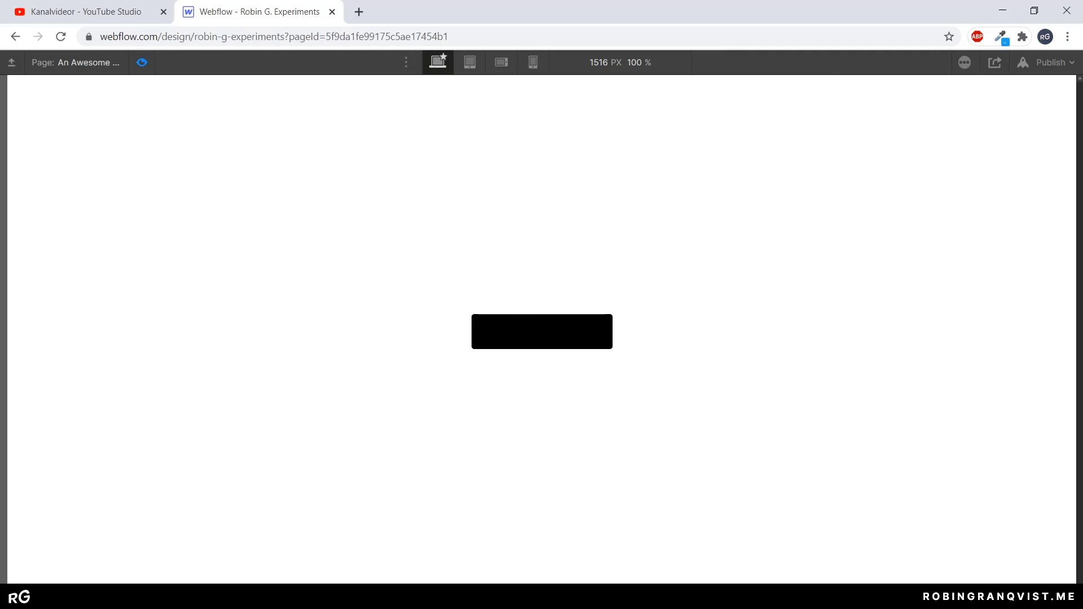
key("ctrl+shift+p")
key("ctrl+shift+p")
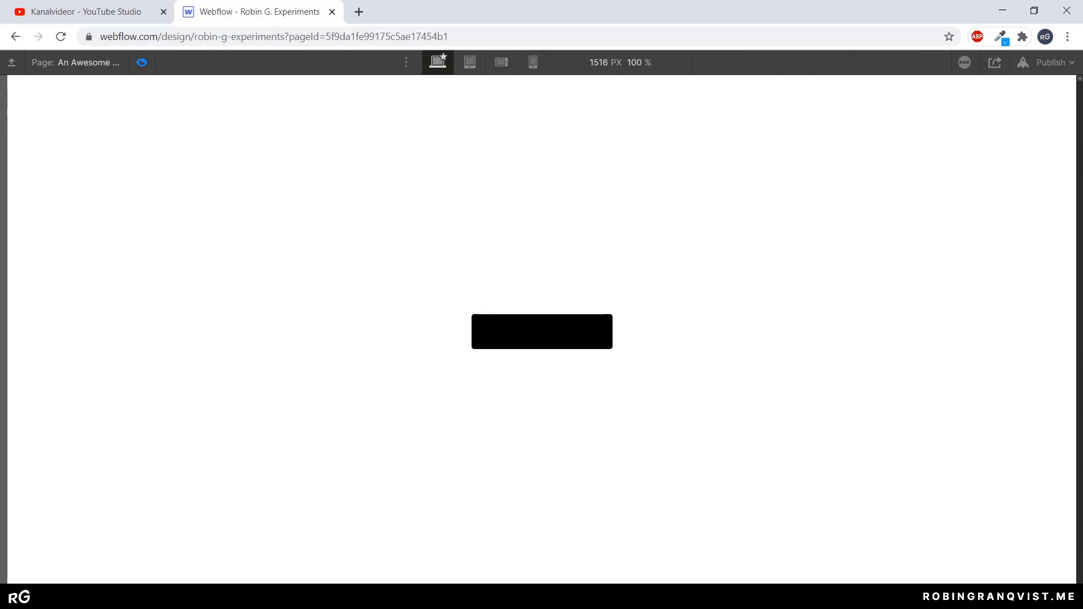
key("ctrl+shift+p")
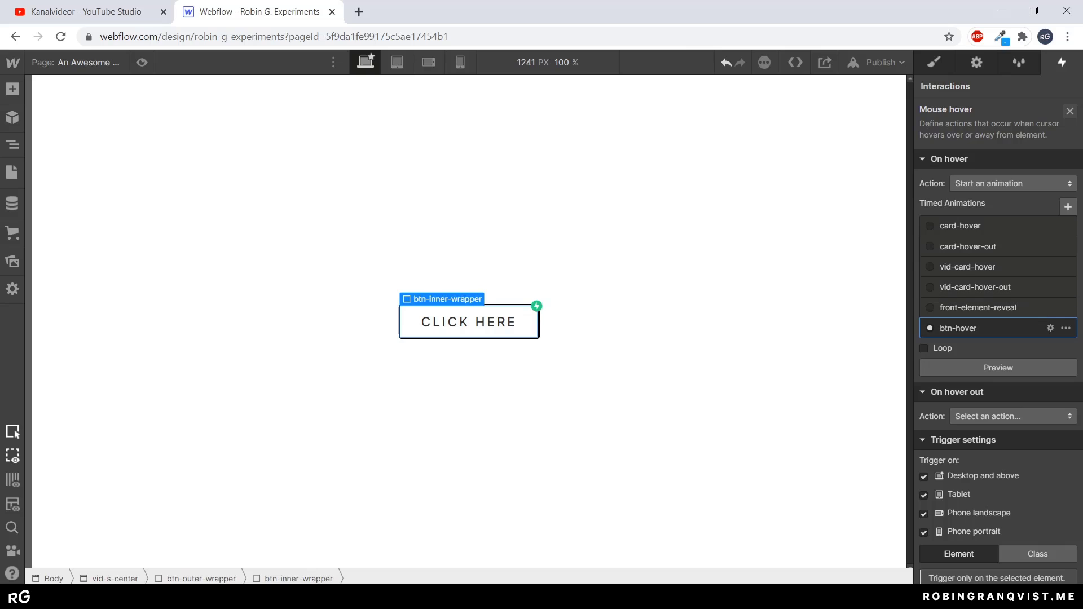
- Set the duration of the second Move action in the btn-hover animation to 0.3 seconds
left_click(1050, 328)
left_click(1005, 158)
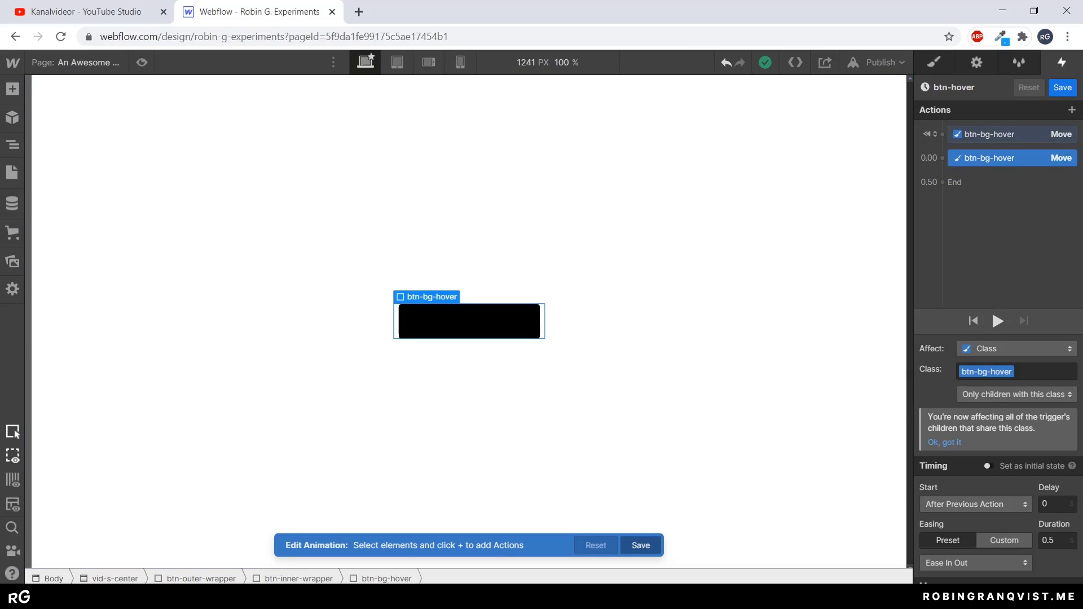
type("3")
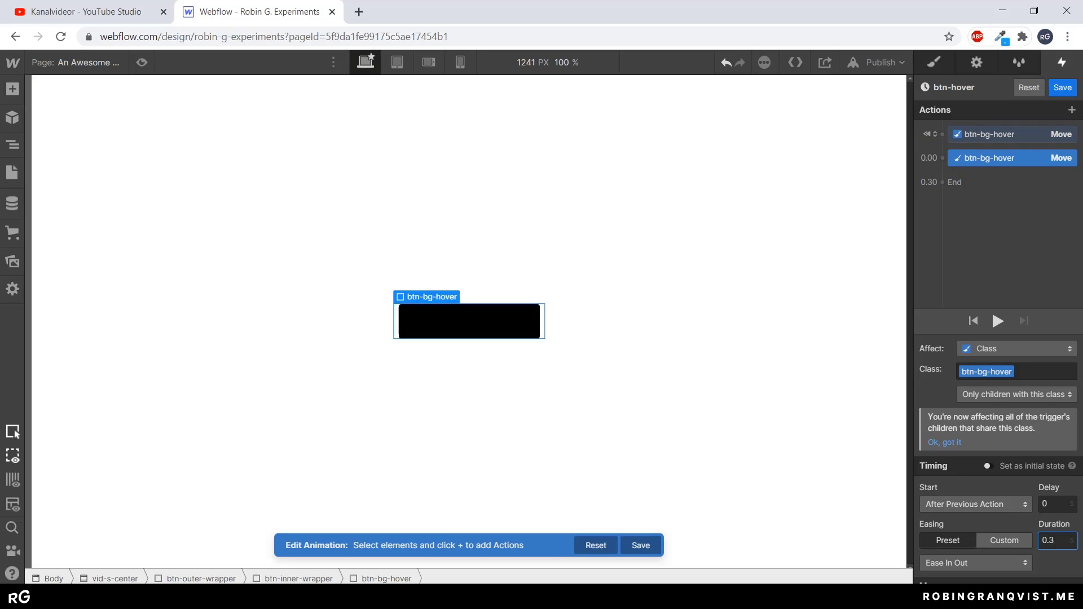
- Set the position of btn-text to Relative with a z-index of 2
left_click(13, 144)
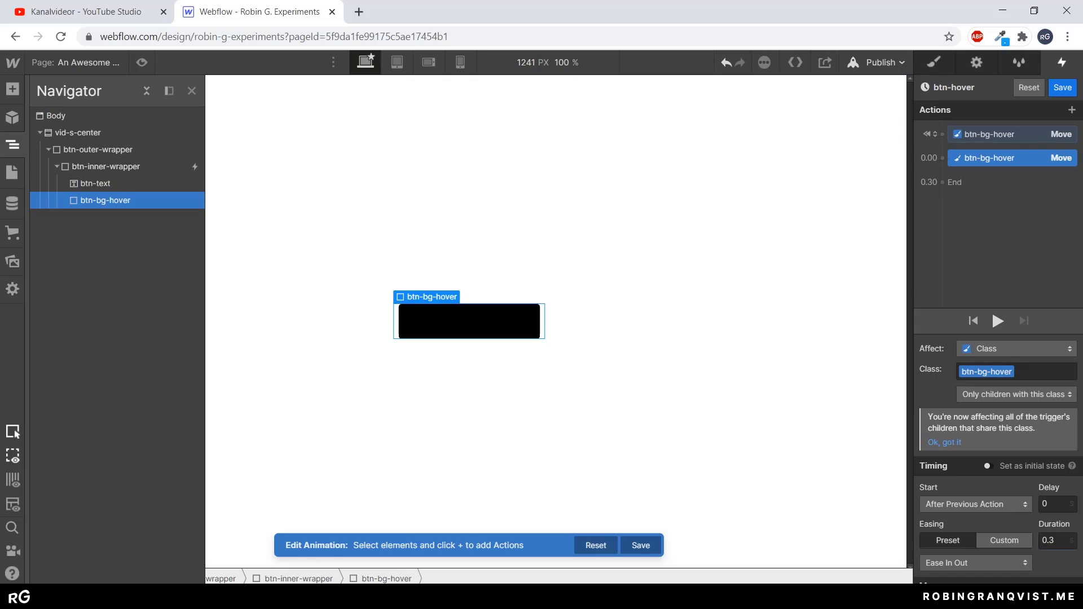
left_click(95, 183)
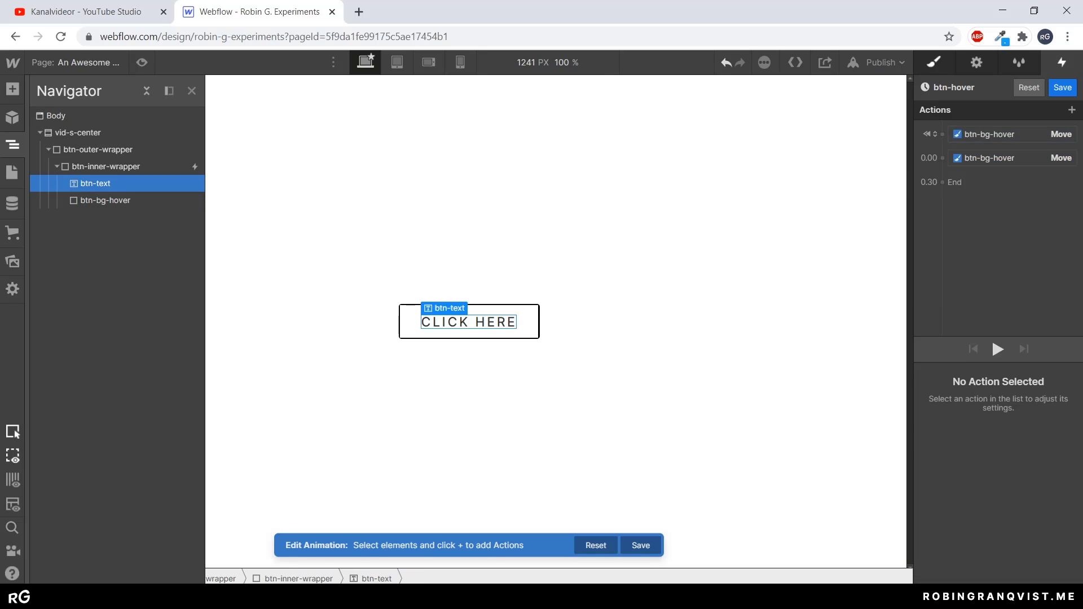
left_click(935, 63)
scroll(1033, 379, "down", 6)
scroll(1033, 378, "up", 3)
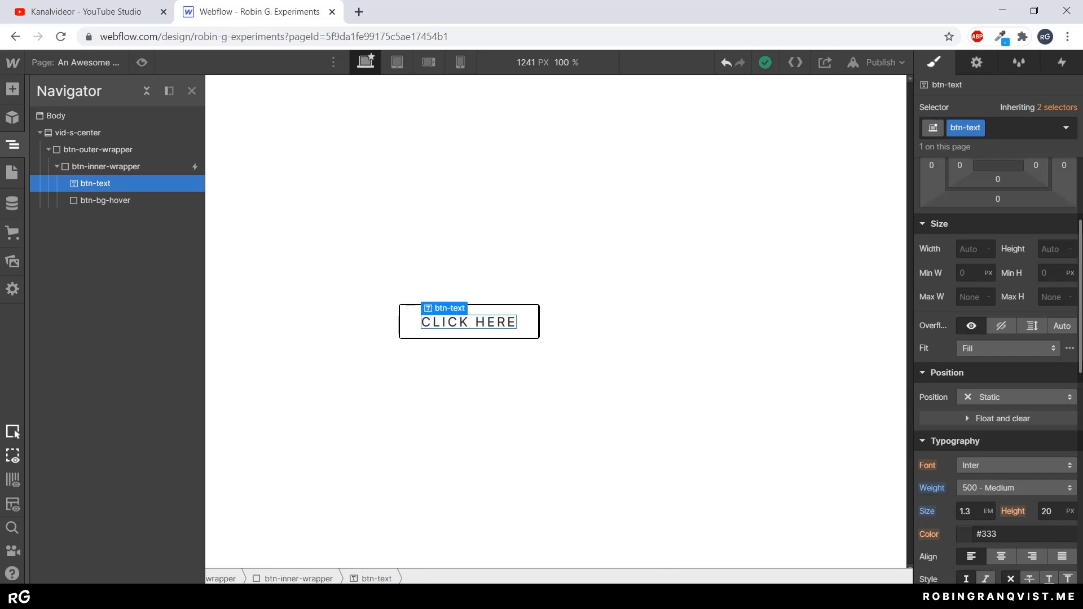
scroll(1015, 390, "down", 2)
scroll(1016, 390, "up", 2)
left_click(1016, 397)
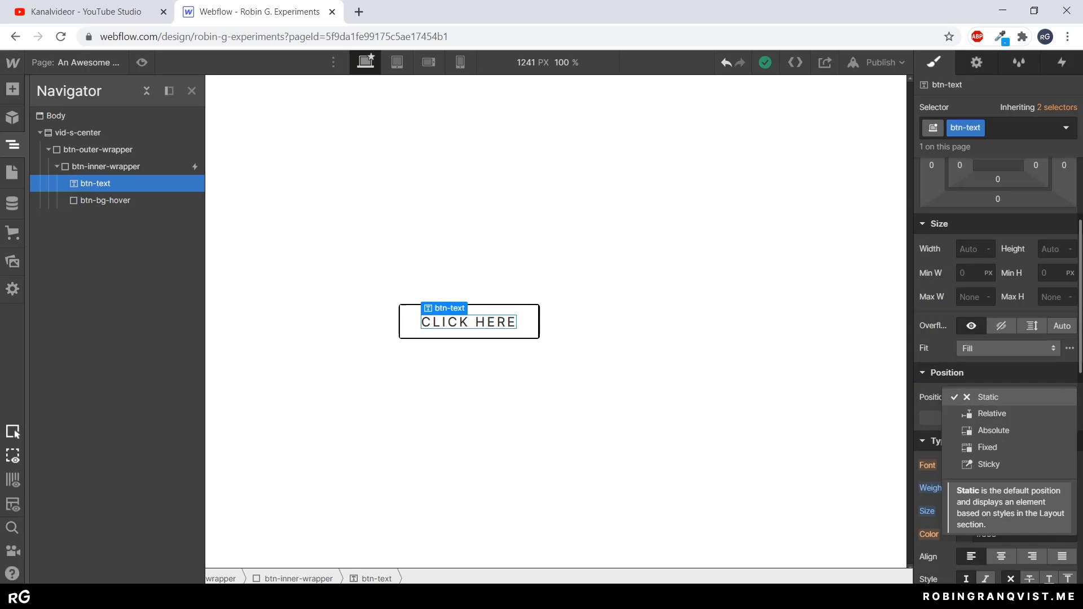
left_click(992, 414)
key("Tab")
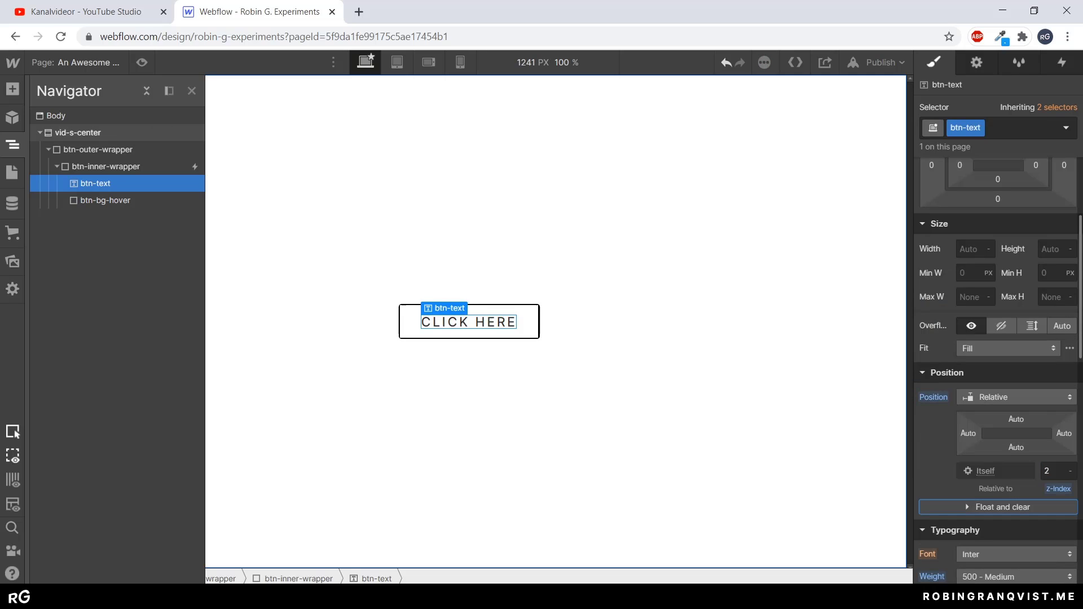
- Set the z-index of btn-bg-hover to 1
left_click(105, 200)
left_click(1055, 489)
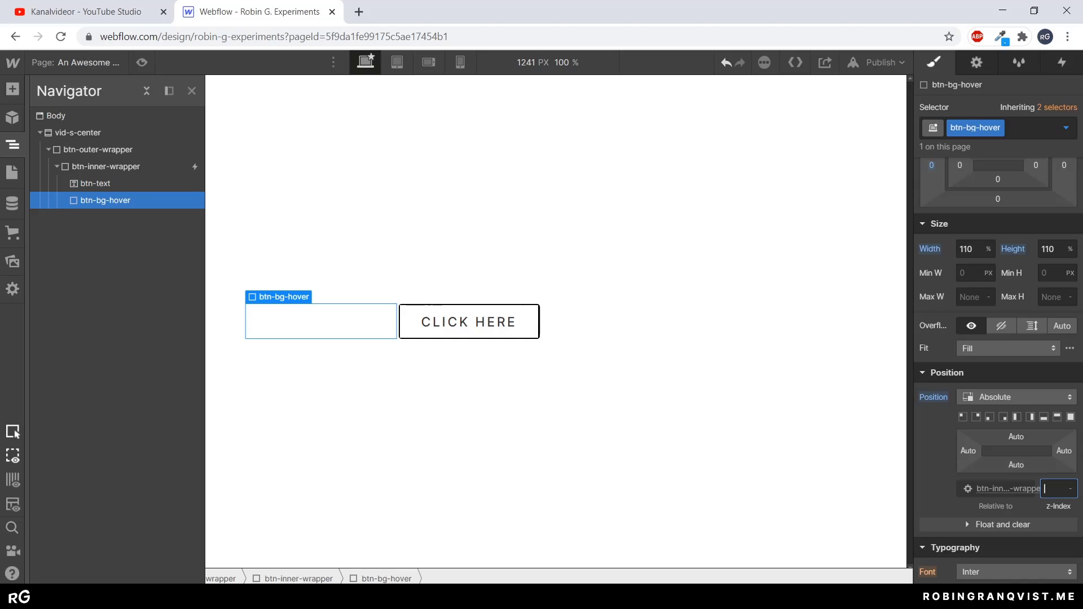
type("1")
key("Tab")
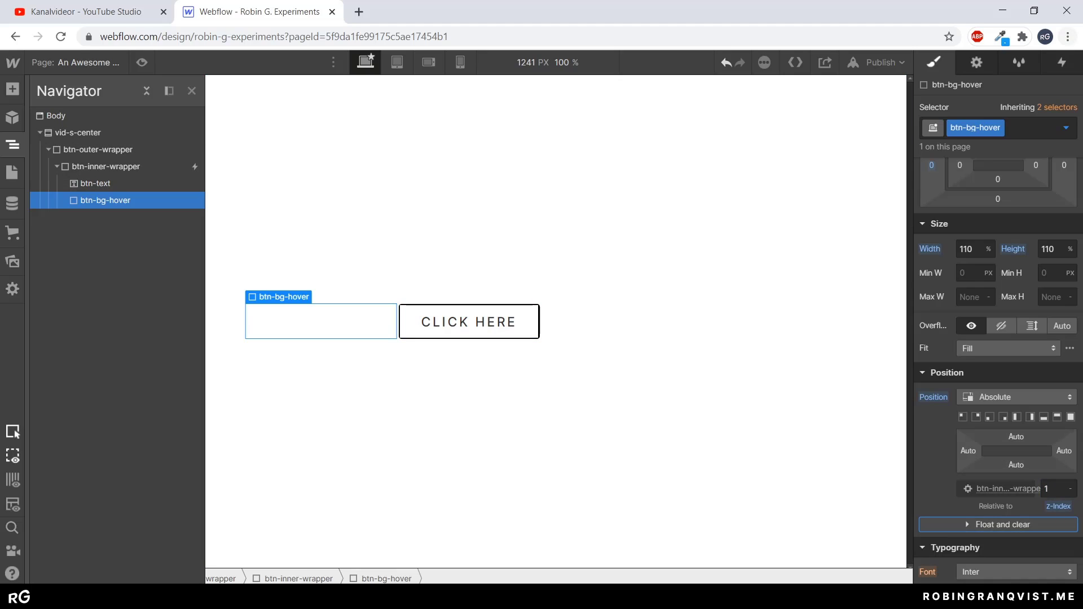
- In btn-inner-wrapper's btn-hover animation, add an initial-state Text Color action that makes btn-text black (000)
left_click(1062, 62)
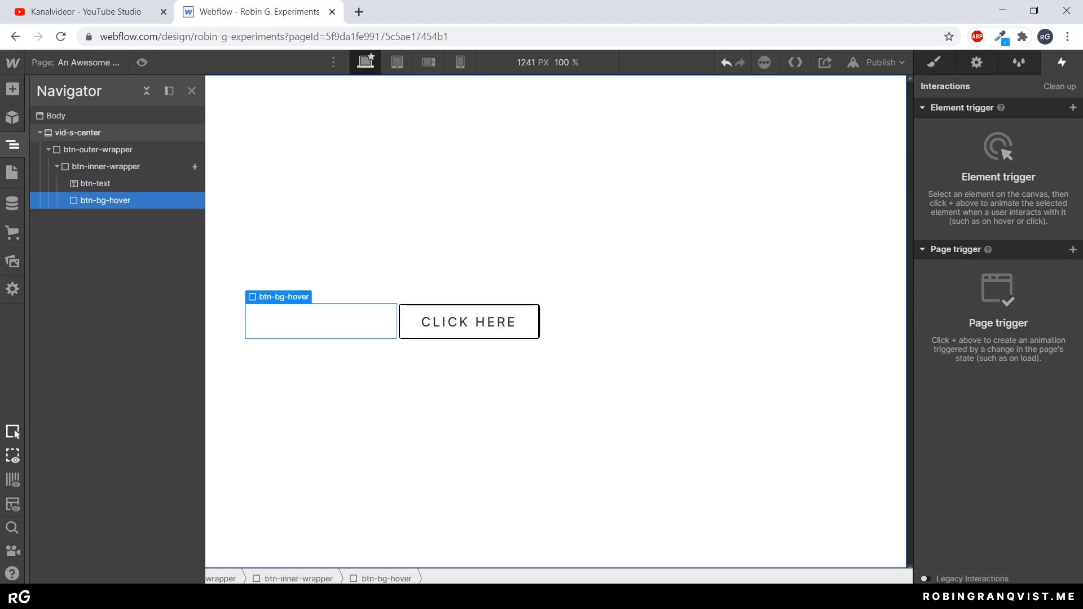
left_click(105, 166)
left_click(982, 136)
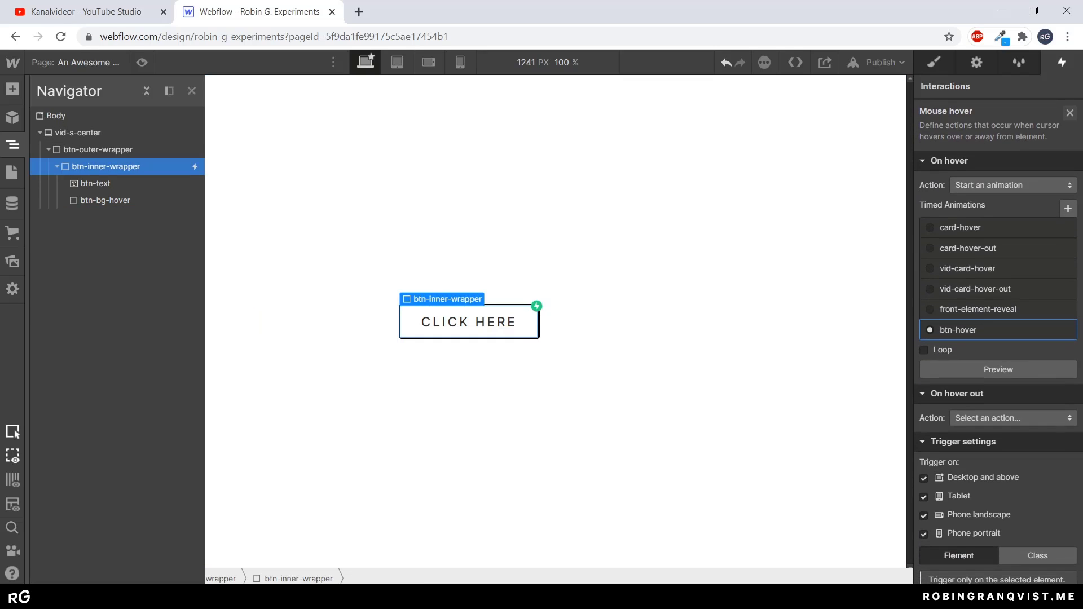
left_click(1050, 329)
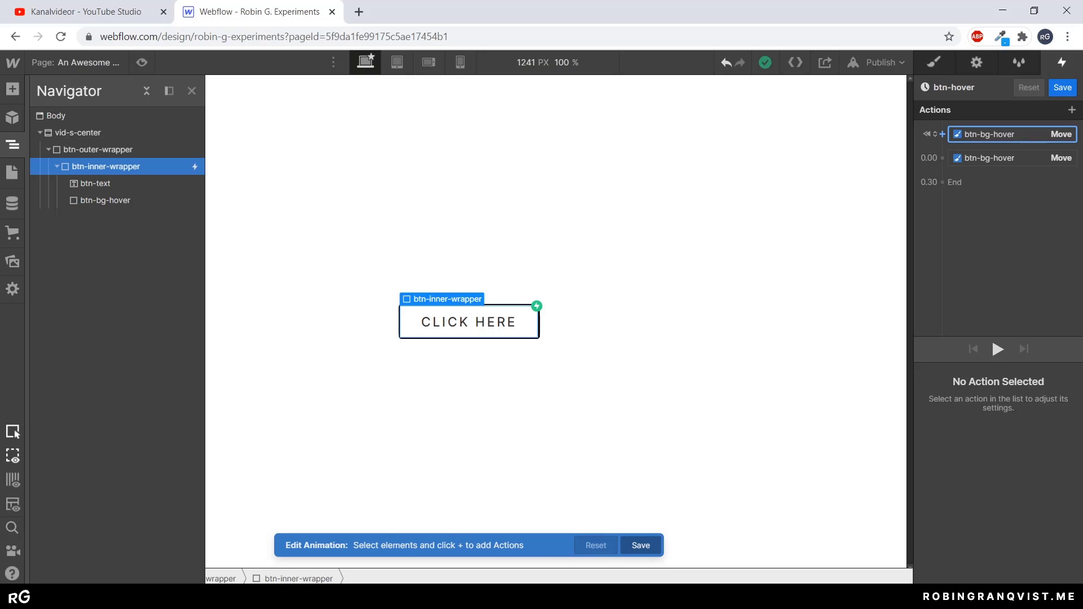
left_click(474, 322)
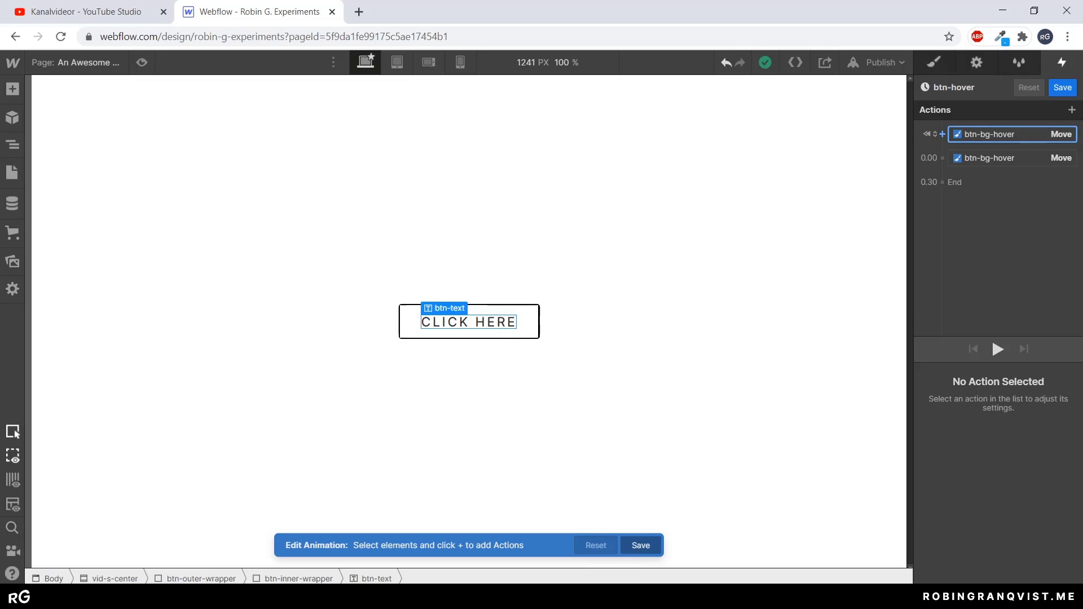
left_click(942, 134)
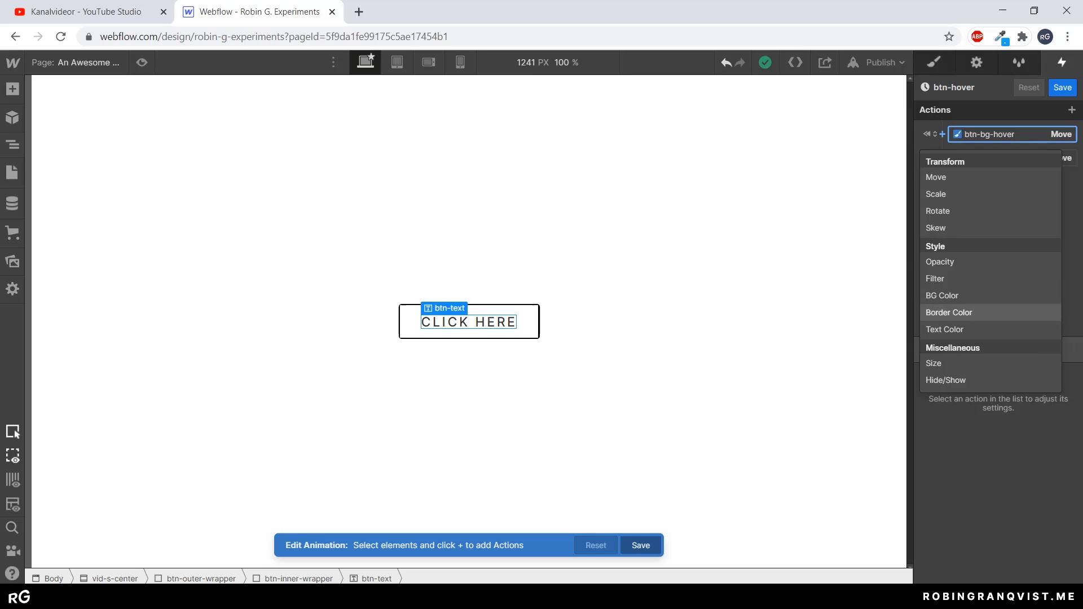
left_click(944, 329)
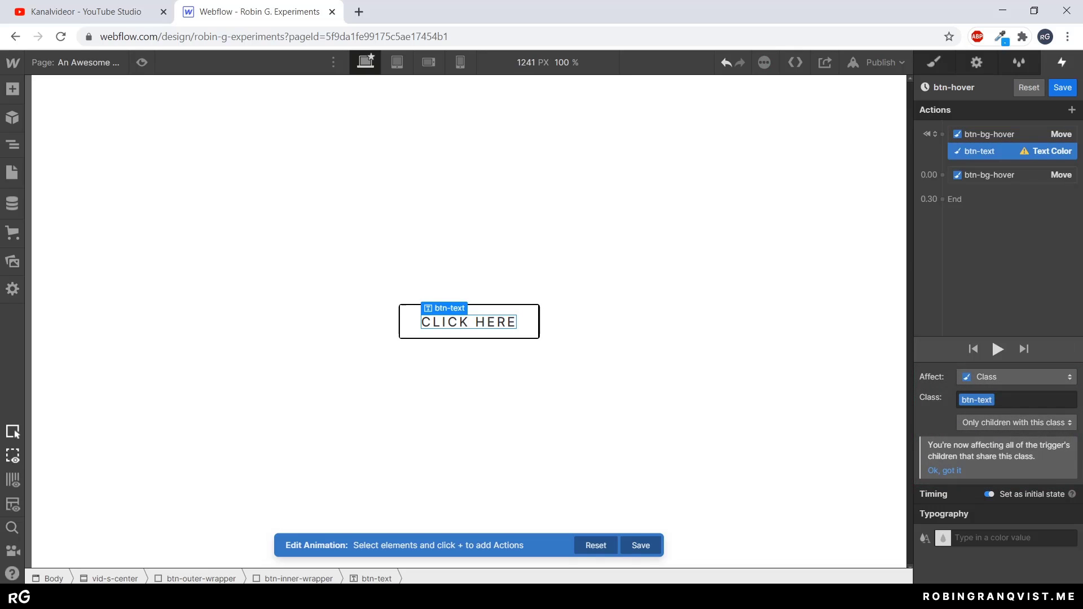
left_click(1005, 538)
type("00")
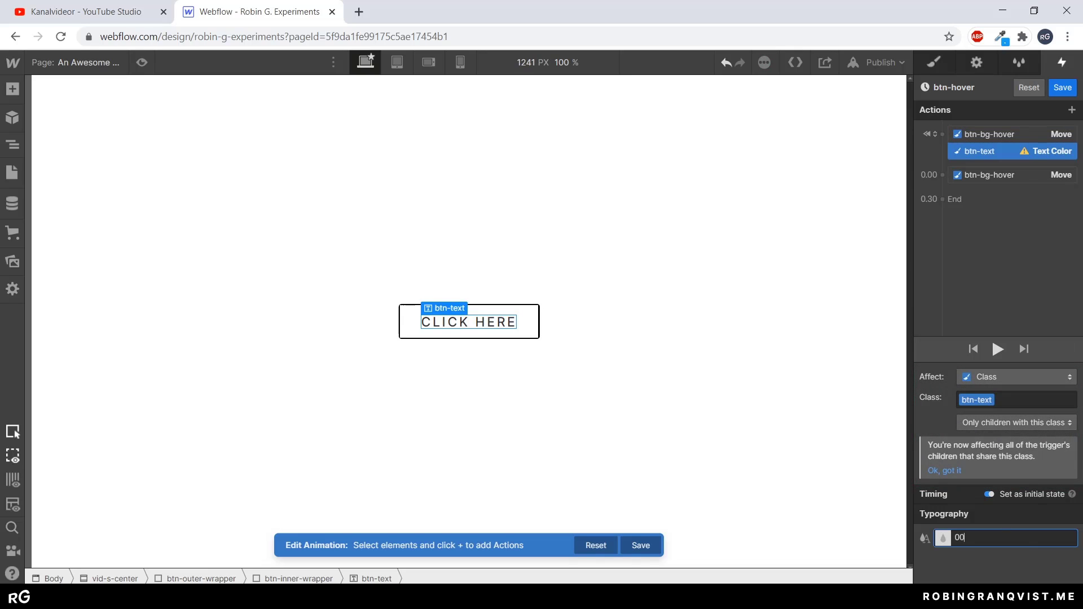
type("0")
key("Return")
- Add a second Text Color action for btn-text alongside the 0.00 s Move, with Ease In Out easing and white as the color
left_click(942, 174)
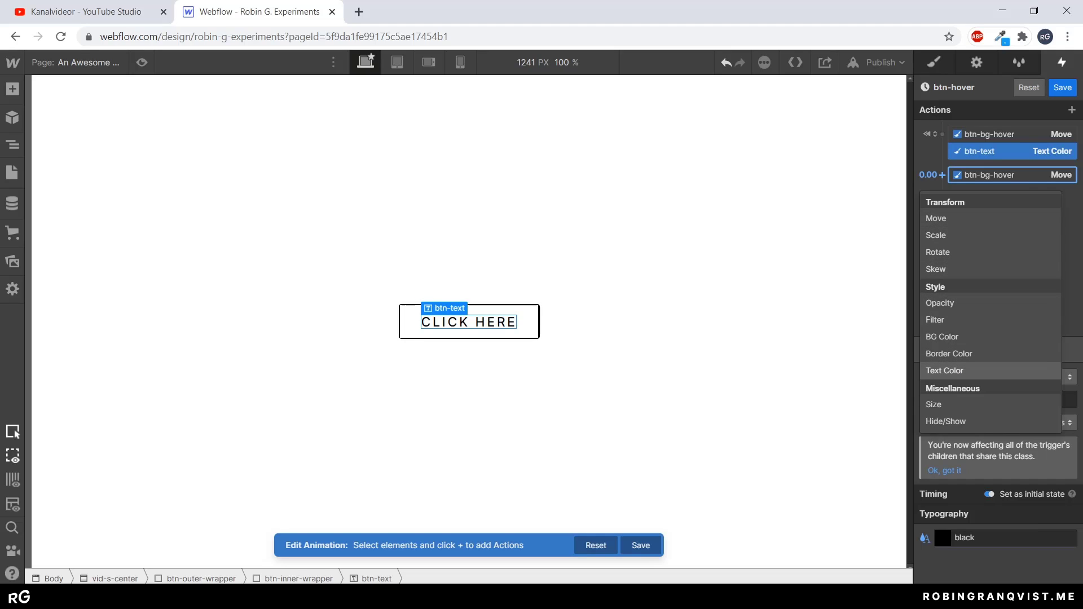
left_click(945, 371)
scroll(998, 458, "down", 1)
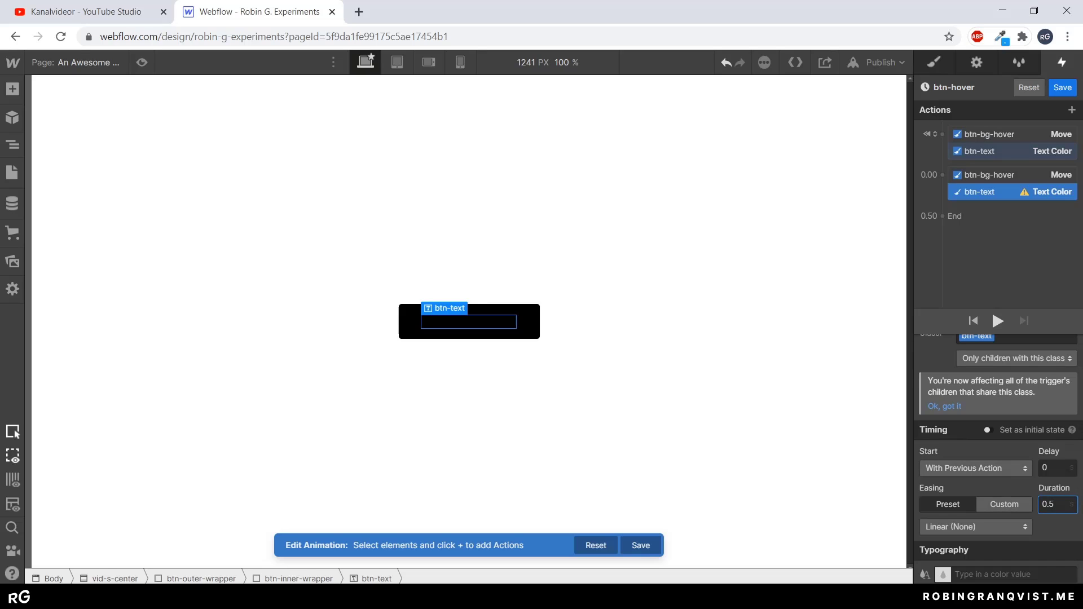
left_click(977, 526)
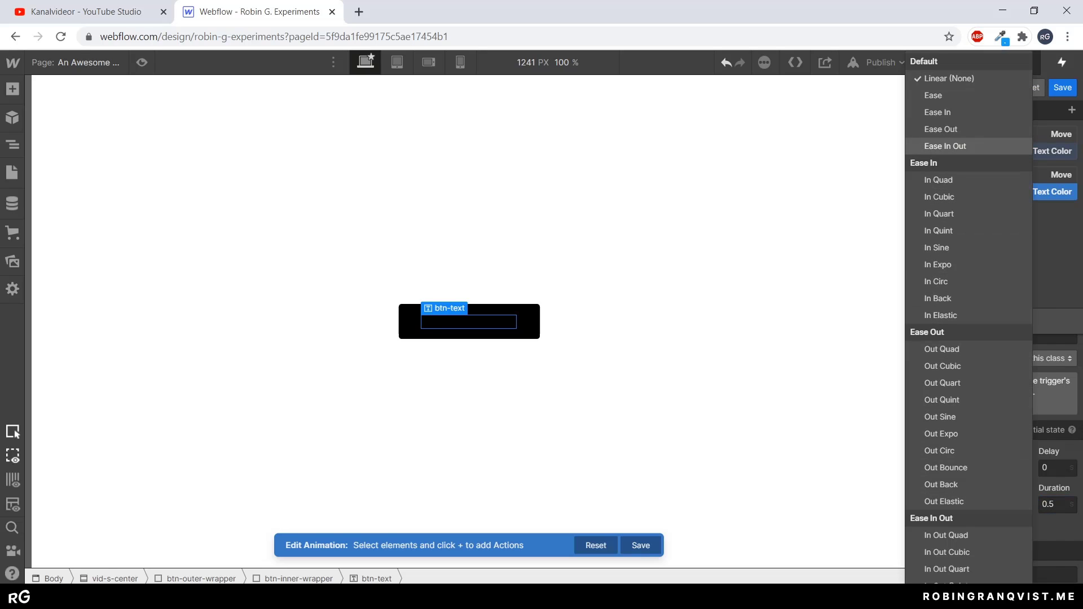
left_click(959, 145)
left_click(1006, 575)
key("Return")
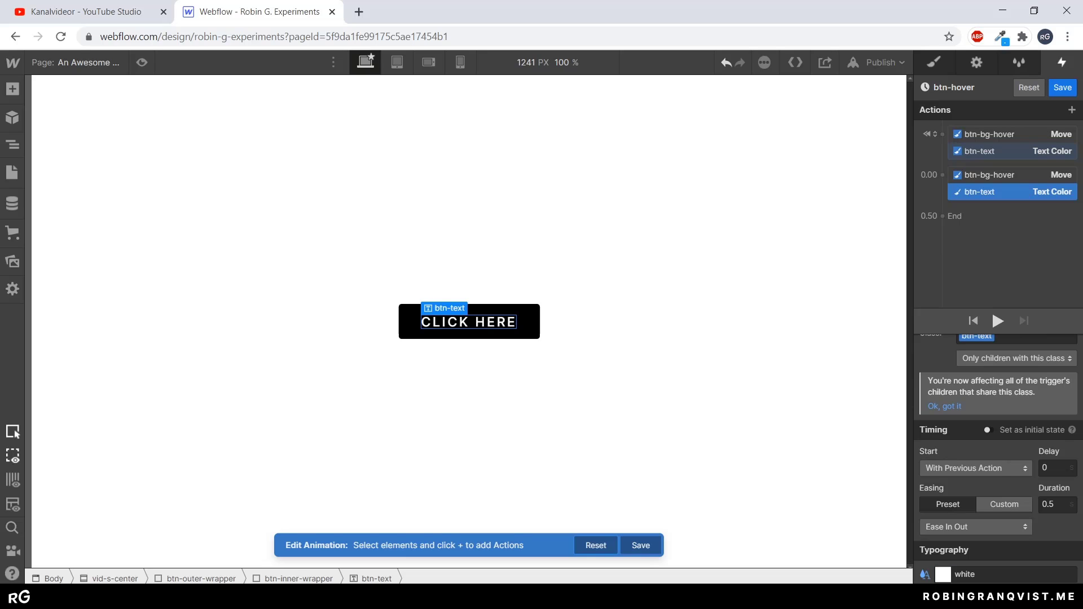
- Preview the button's hover effect on the page, then save the btn-hover animation
key("ctrl+shift+p")
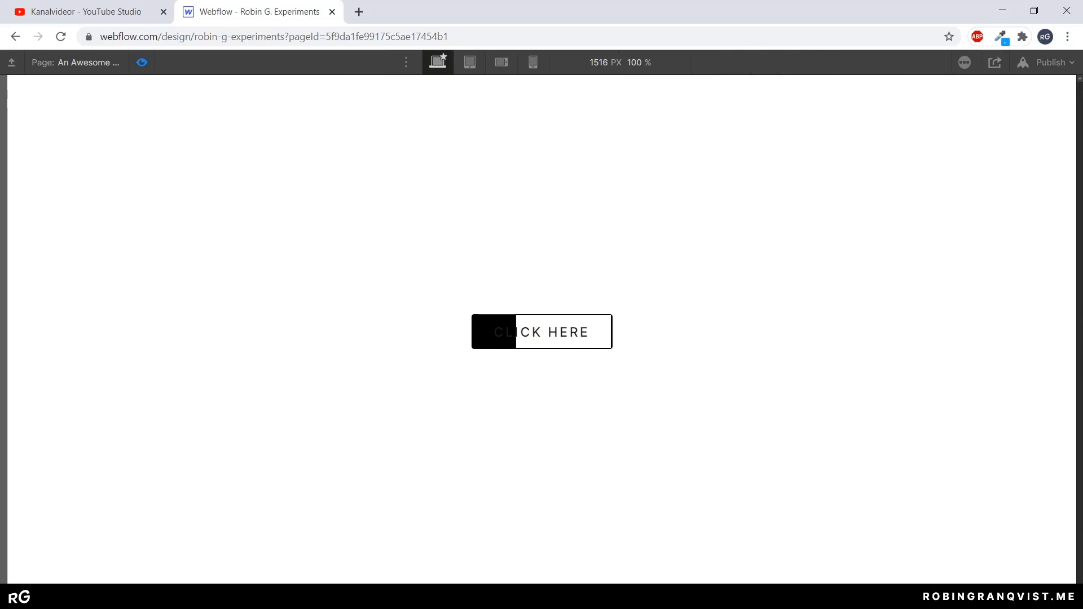
key("ctrl+shift+p")
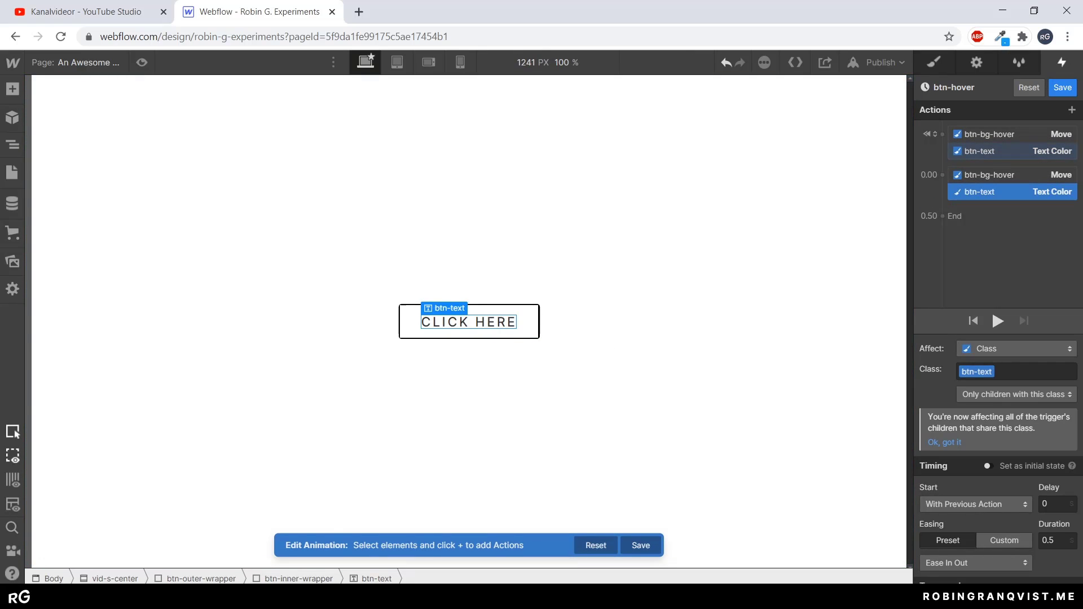
left_click(1063, 88)
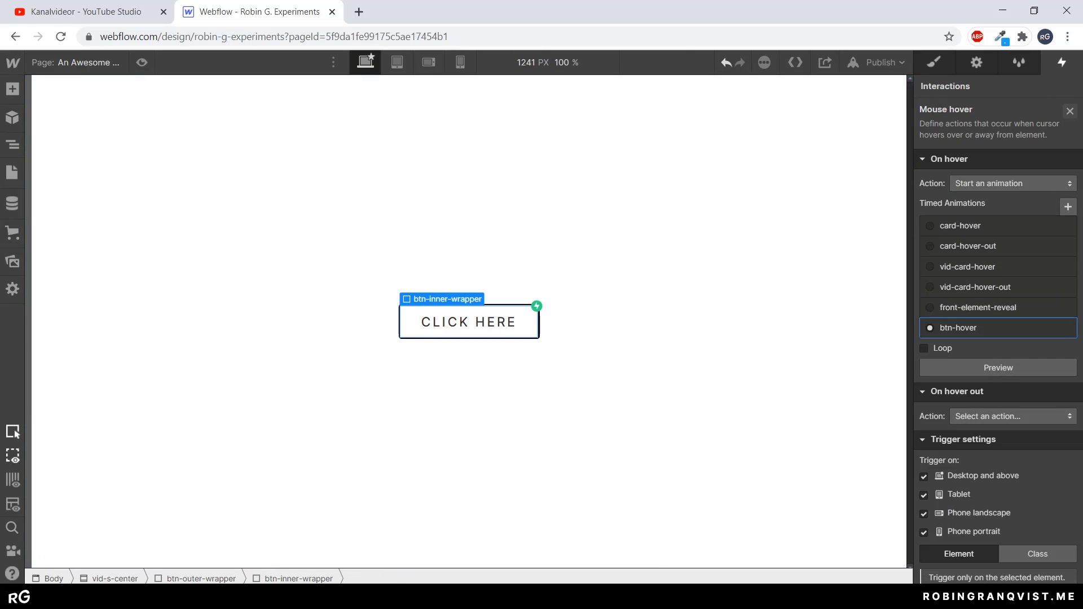
- Set the hover-out action to Start an animation and create a new timed animation named btn-hover-out
left_click(1013, 416)
left_click(994, 222)
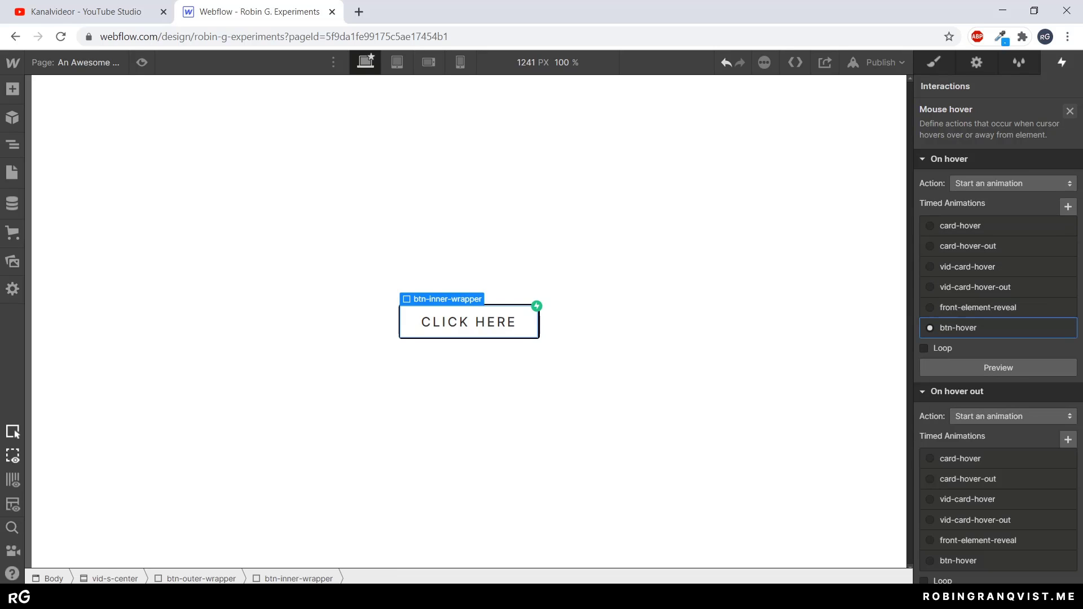
left_click(1068, 440)
type("btn-hover-")
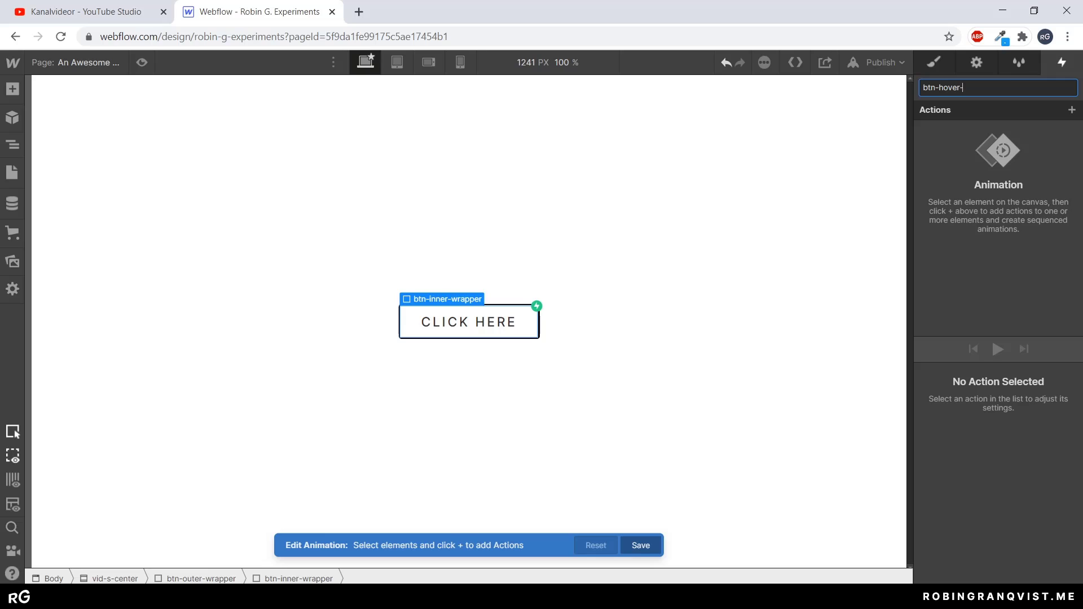
type("out")
key("Return")
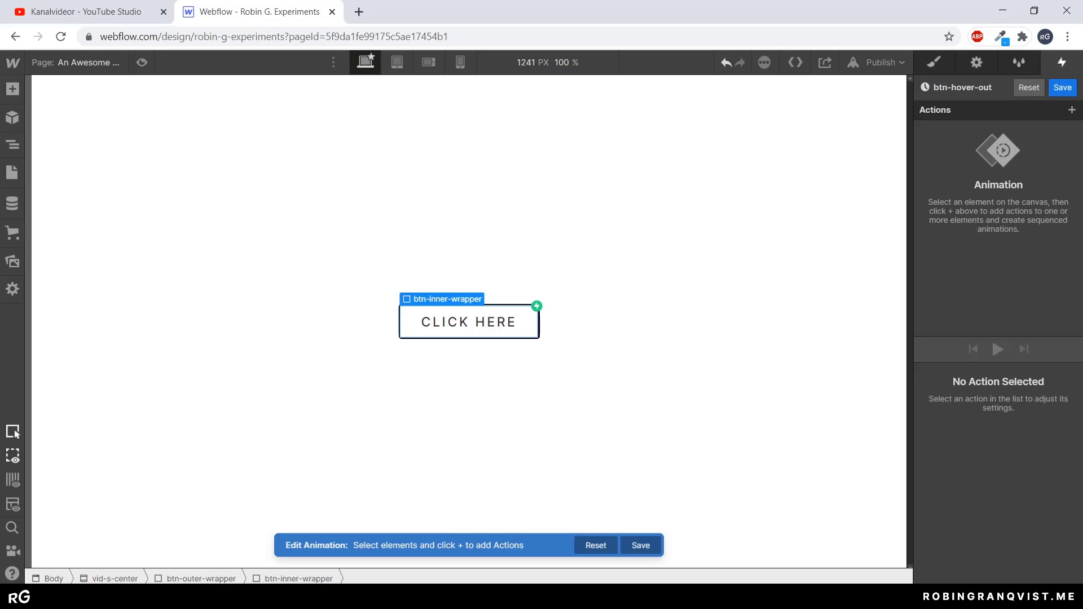
- Add a Move action for btn-bg-hover to the btn-hover-out animation
left_click(13, 145)
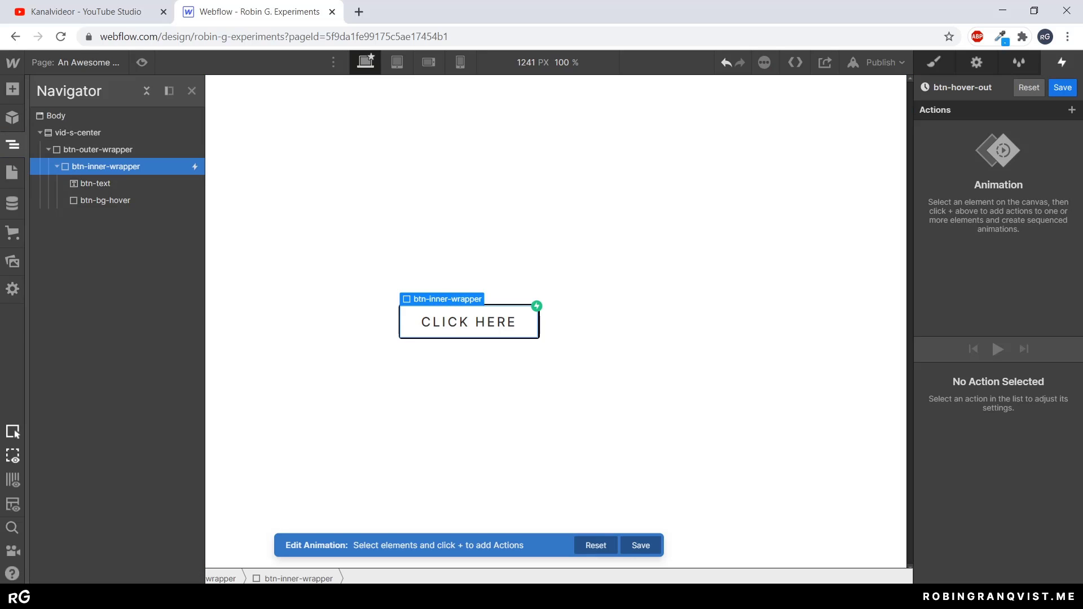
left_click(1072, 110)
left_click(106, 201)
left_click(106, 200)
left_click(1073, 110)
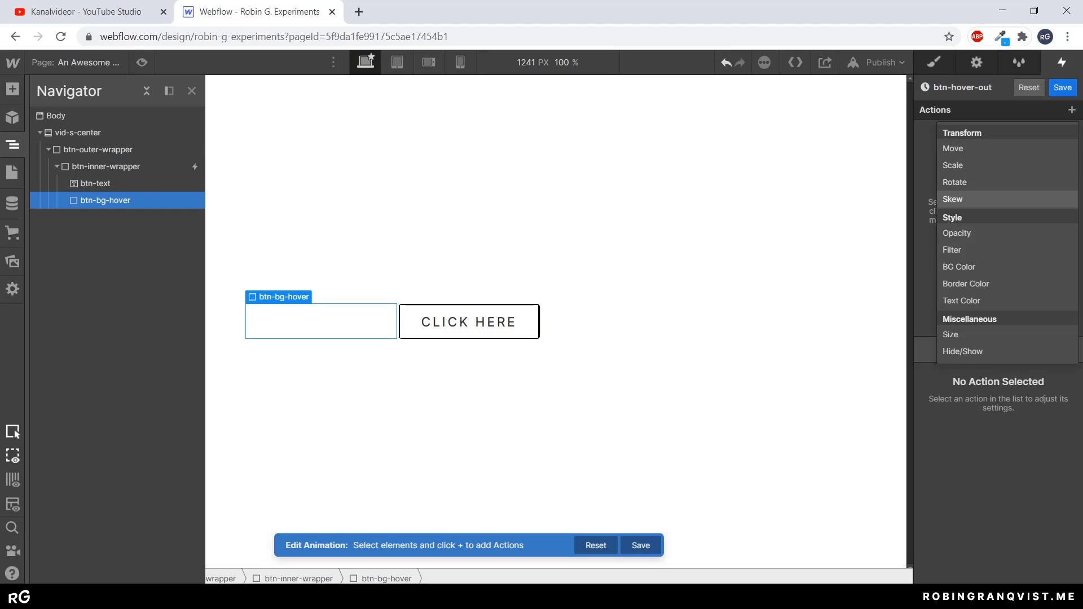
left_click(959, 149)
scroll(998, 460, "down", 2)
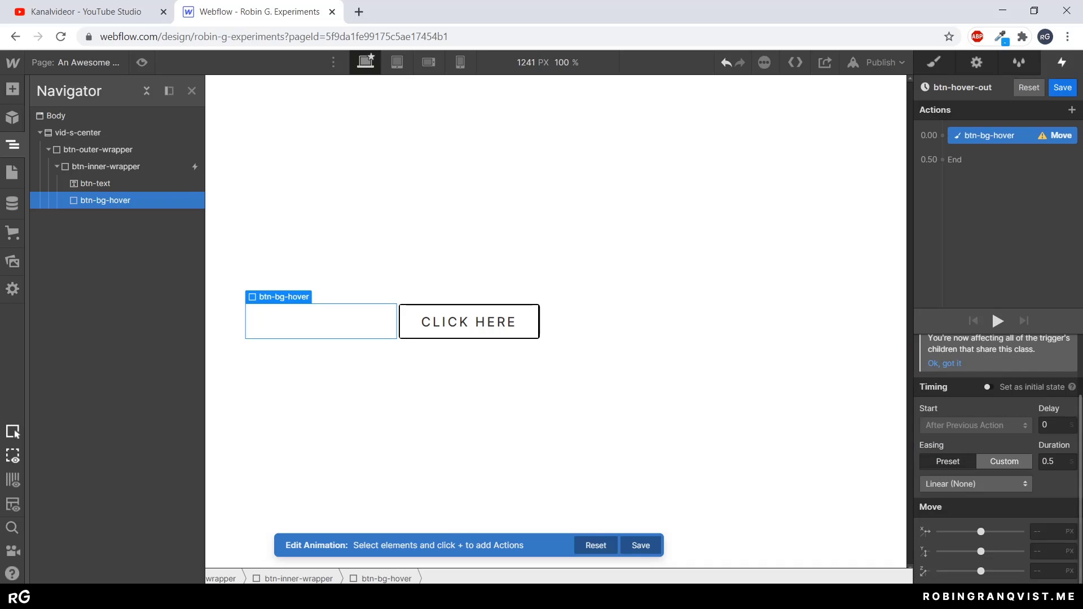
- Try X offsets of 210 px, about -352 px and 200 px for the btn-bg-hover Move action
type("210")
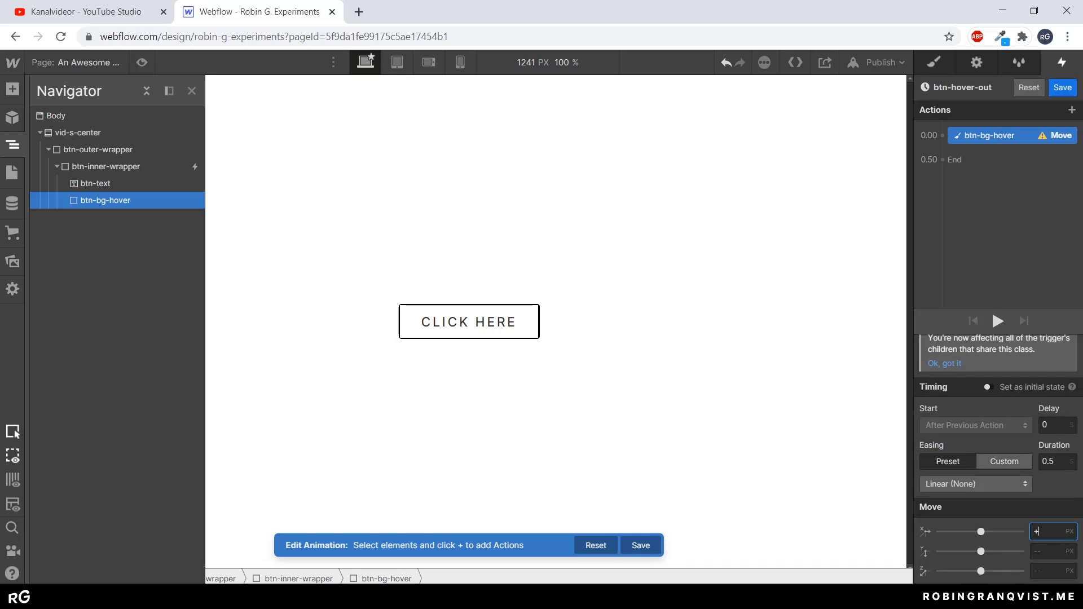
key("Tab")
left_click(1047, 531)
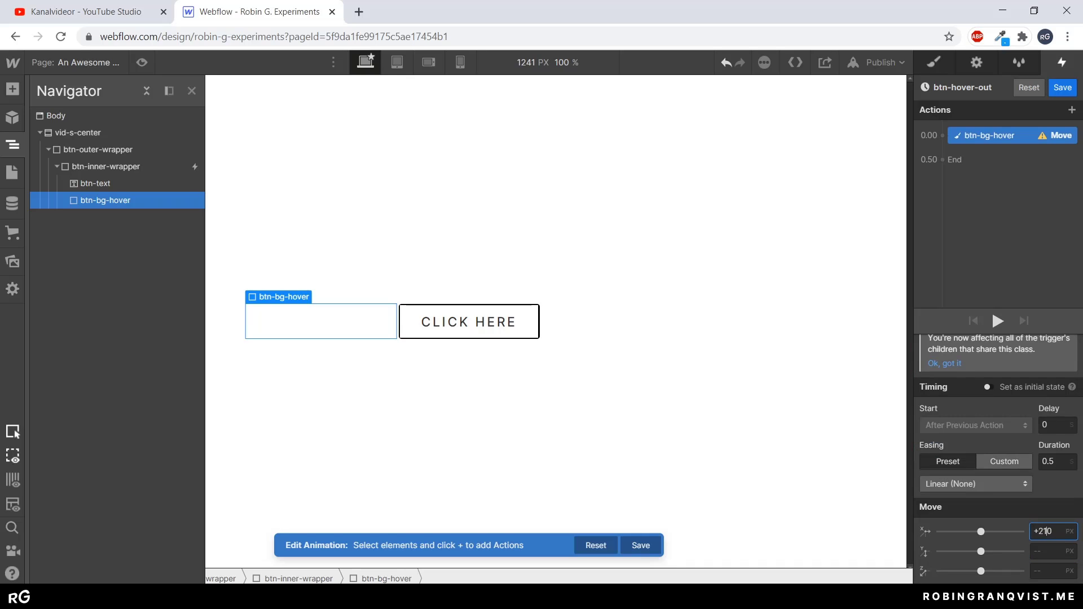
key("BackSpace")
key("Tab")
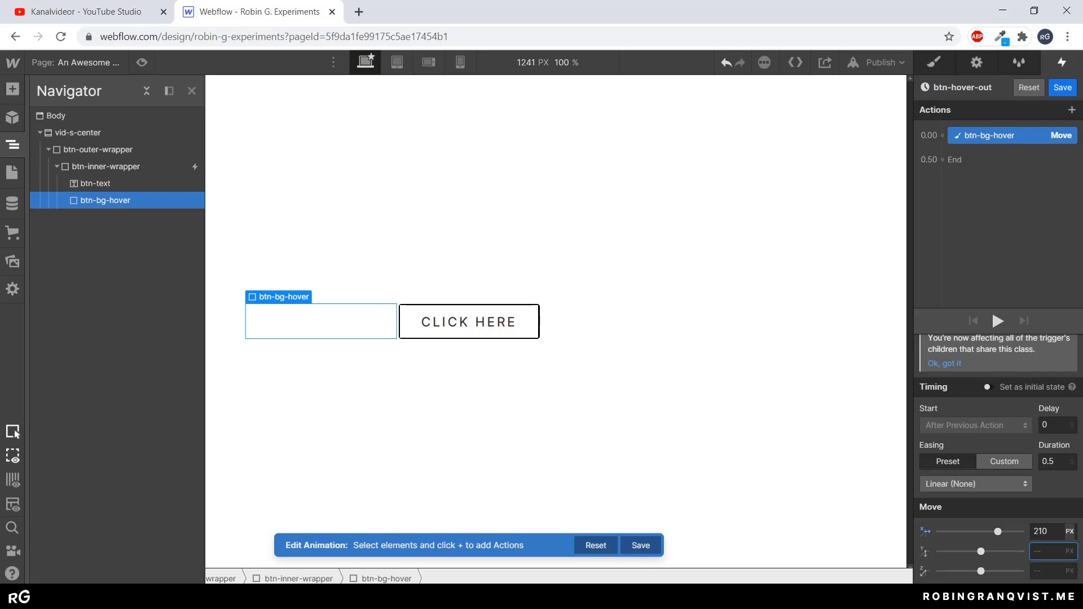
left_click_drag(999, 532, 953, 531)
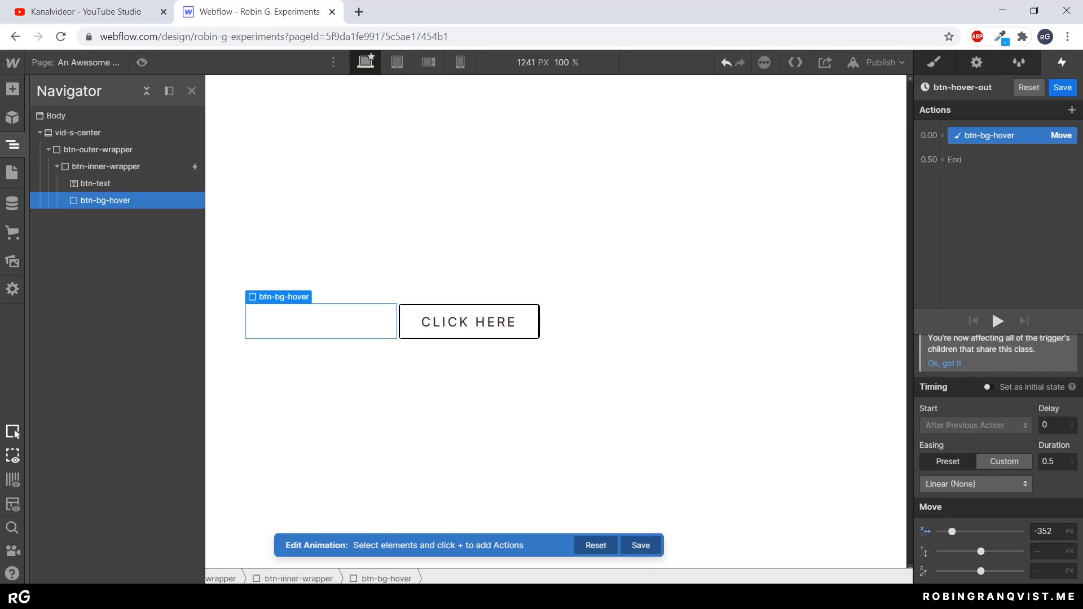
left_click(920, 527)
type("200")
- Set the Move action's easing to Ease In Out, leaving it as a timed action rather than an initial state
left_click(976, 485)
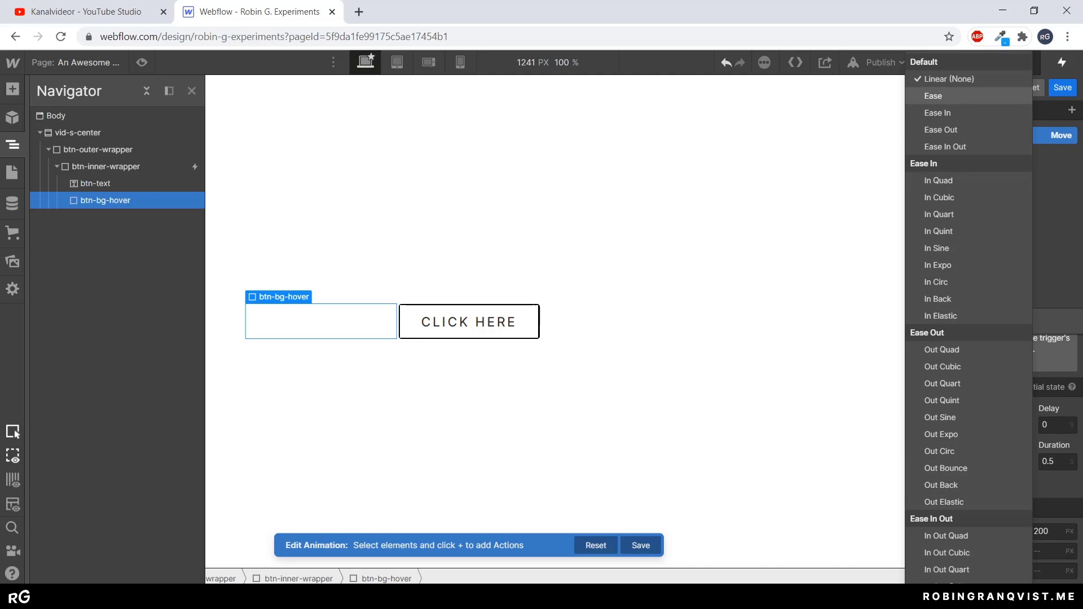
left_click(945, 146)
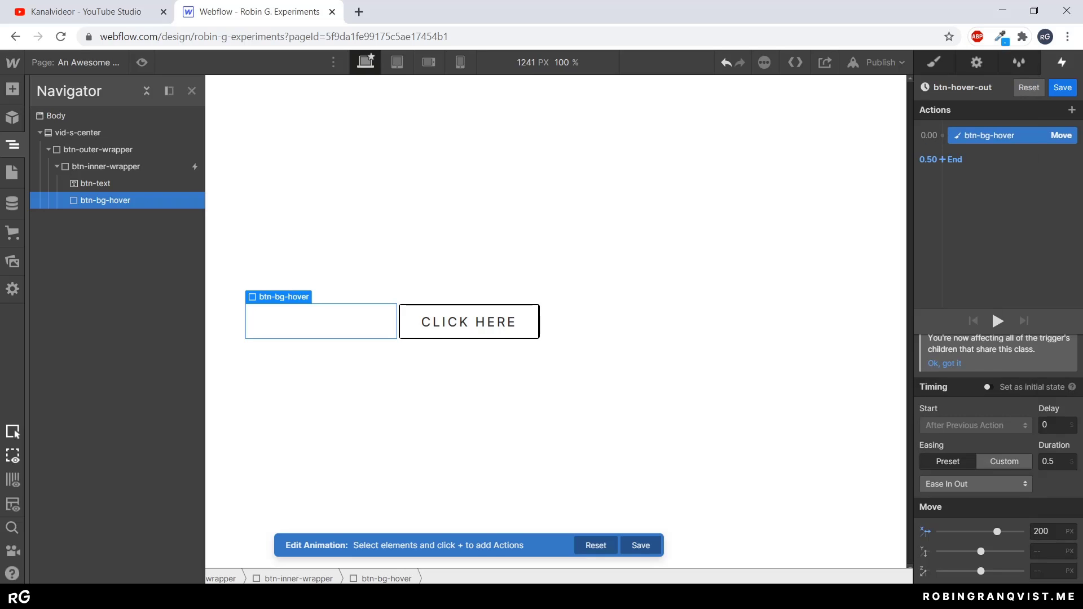
left_click(988, 387)
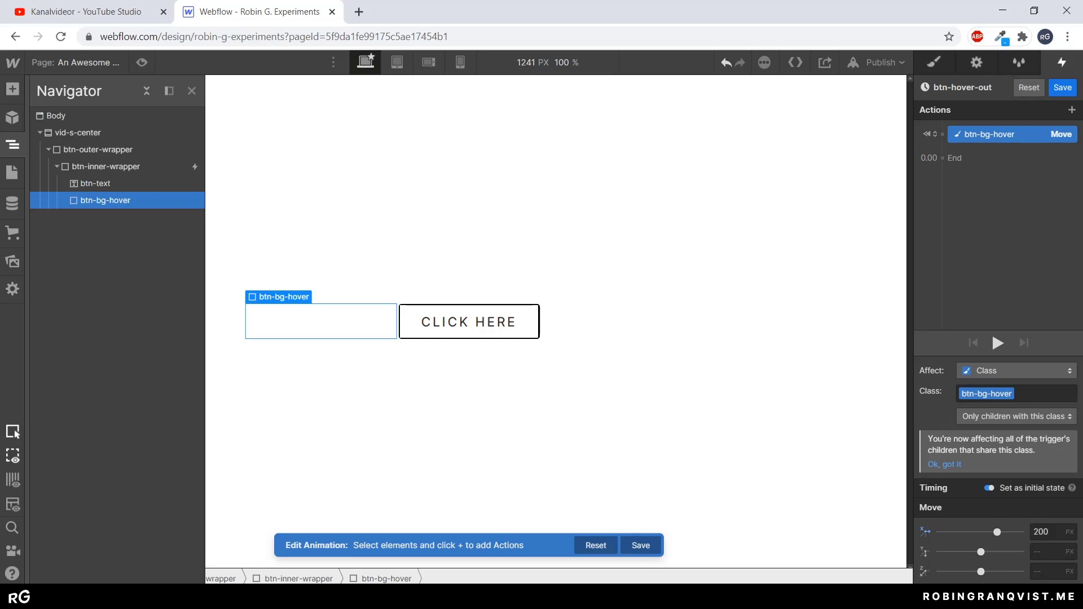
left_click(988, 489)
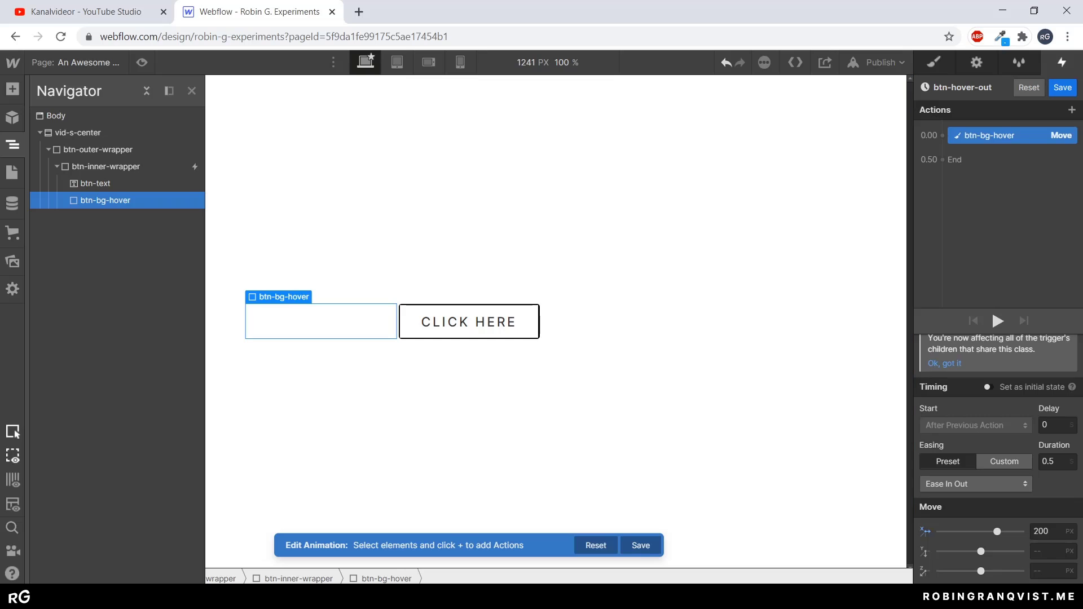
- Set the Move action's X offset to -200 px and preview the hover-out effect on the page
key("BackSpace")
key("BackSpace")
key("BackSpace")
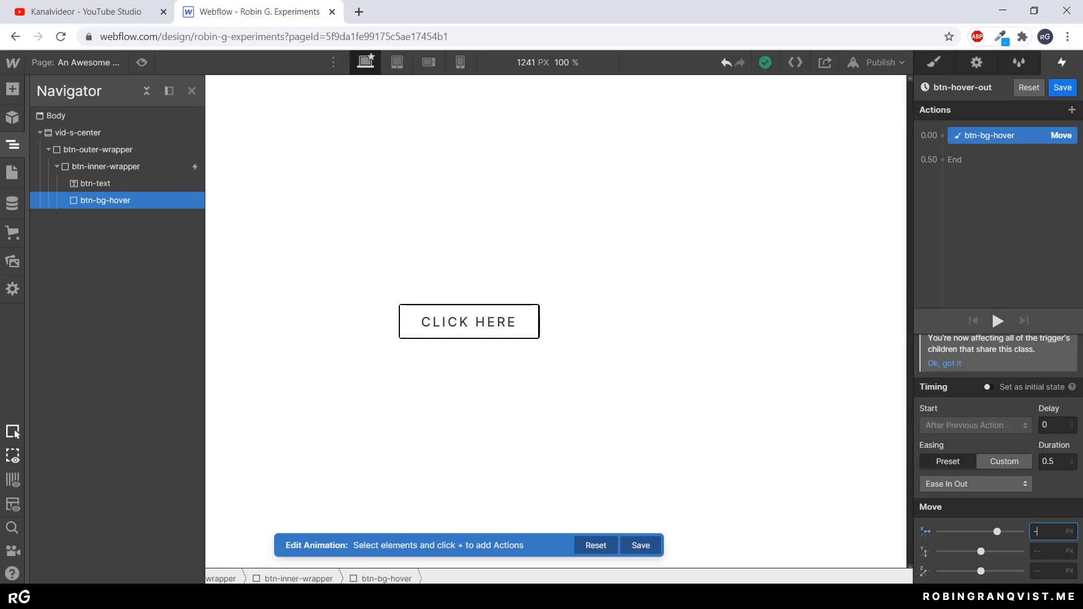
type("-200")
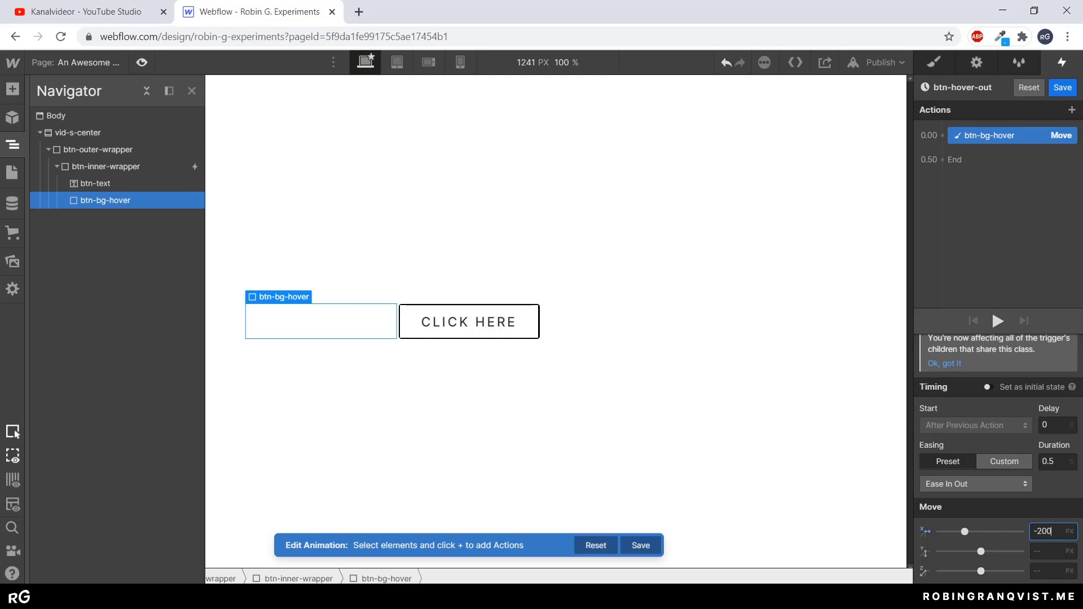
left_click(141, 63)
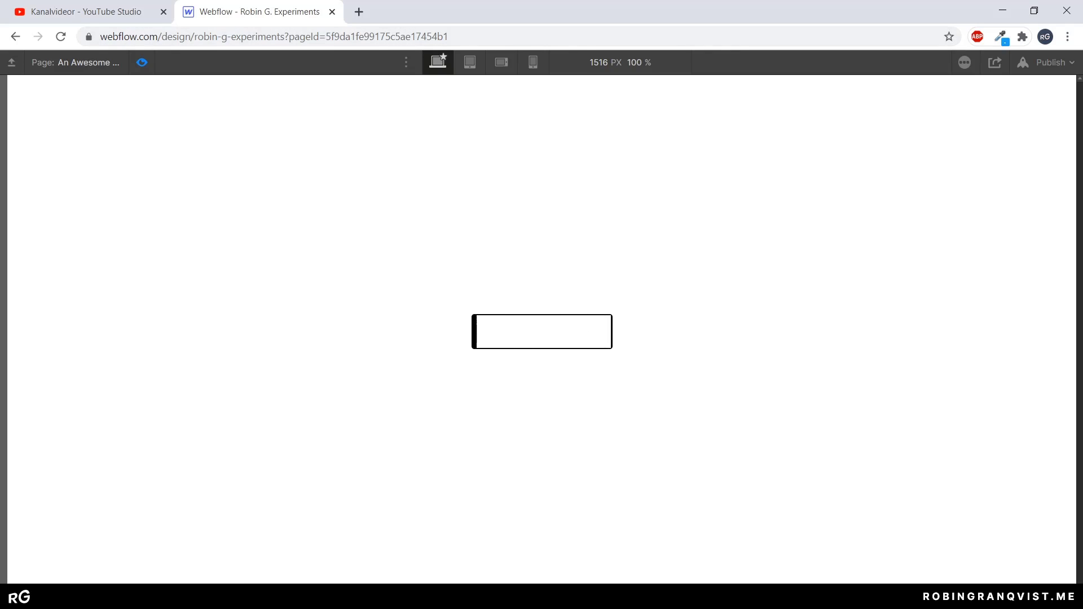
left_click(141, 63)
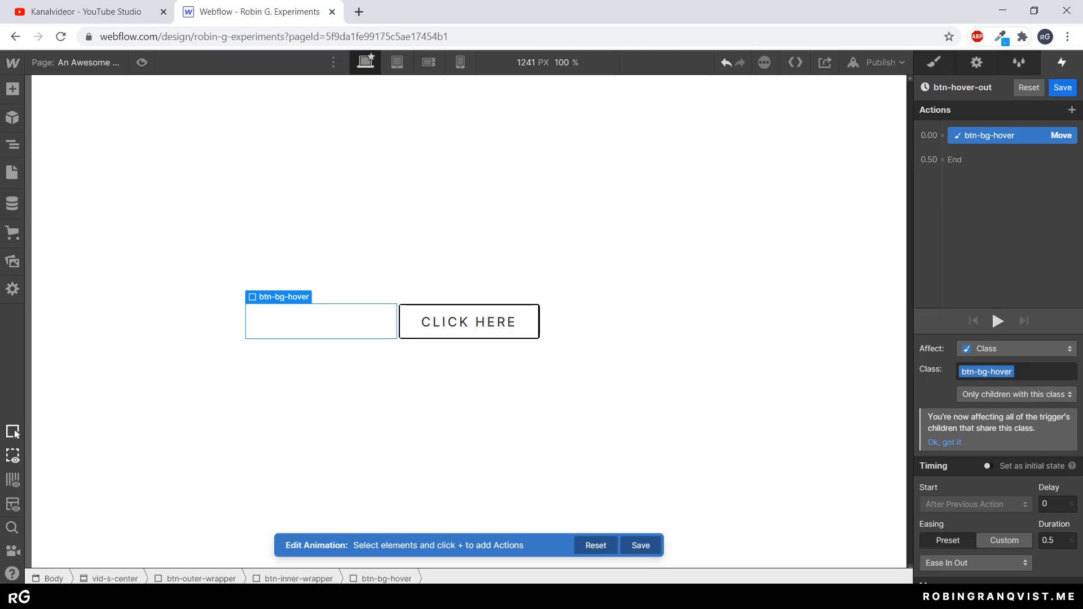
scroll(998, 460, "down", 2)
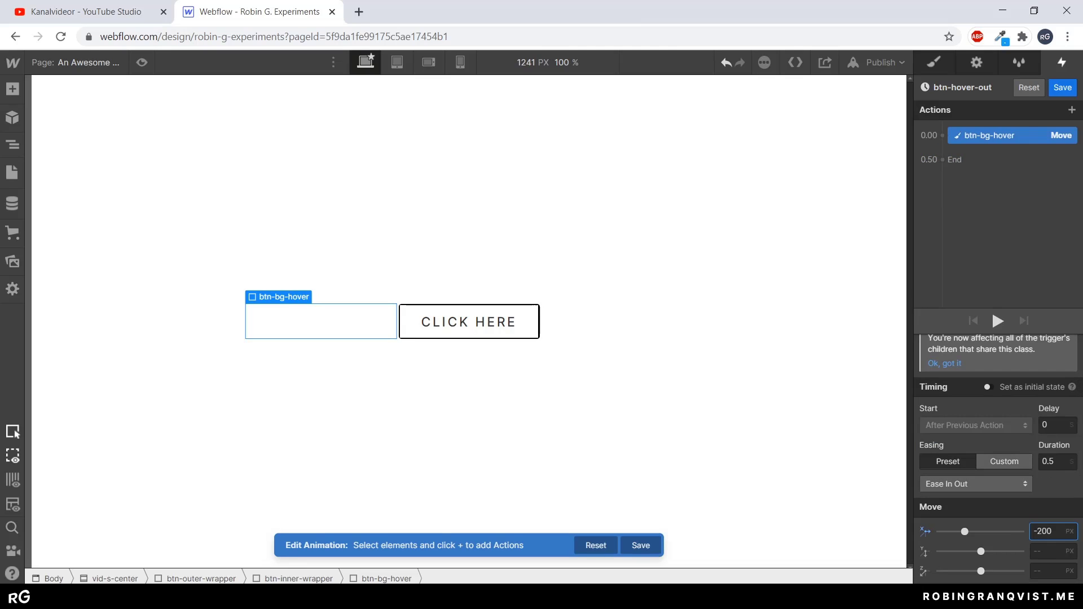
- Set the btn-bg-hover Move action's X offset to -220 px in the btn-hover-out animation
key("BackSpace")
key("BackSpace")
key("BackSpace")
type("220")
- Try adding a Text Color action in fff with Ease In Out easing for btn-bg-hover, saving the animation and previewing the hover effect
left_click(942, 159)
left_click(991, 332)
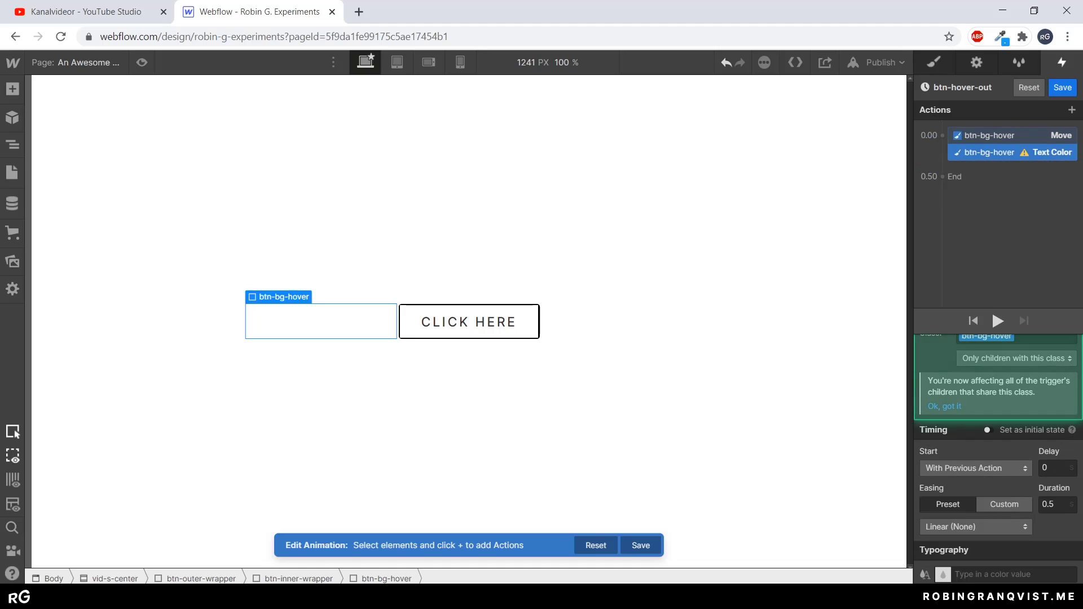
left_click(994, 574)
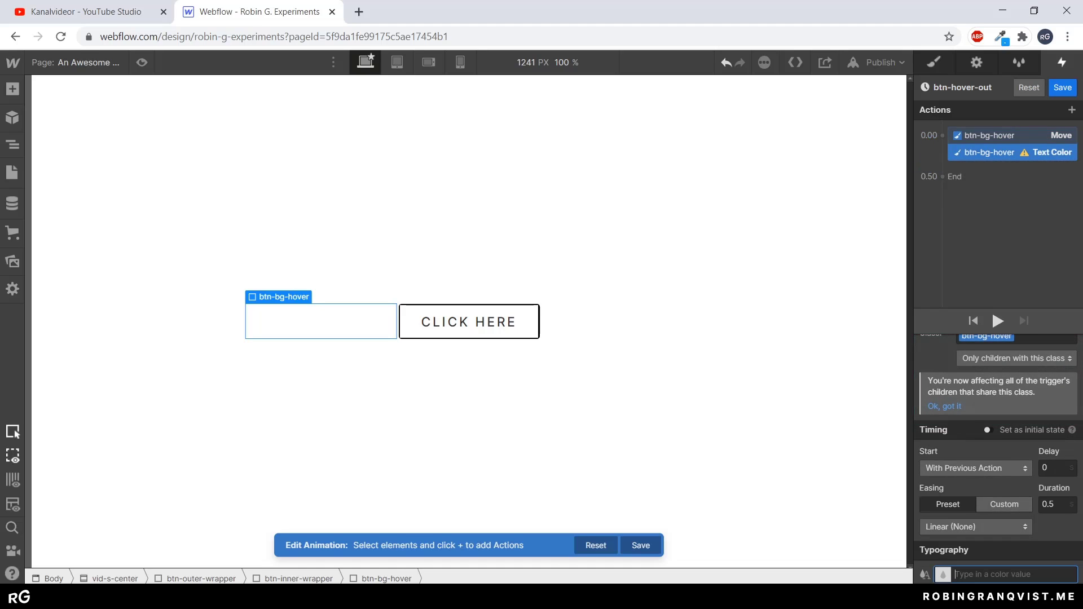
type("fff")
key("Return")
left_click(976, 527)
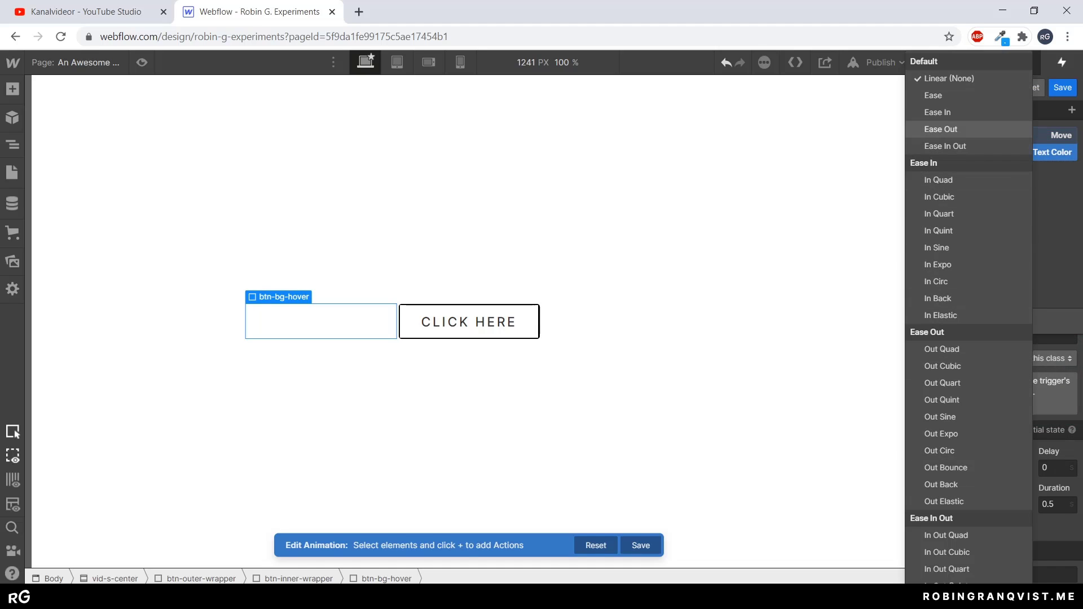
left_click(959, 147)
left_click(1063, 87)
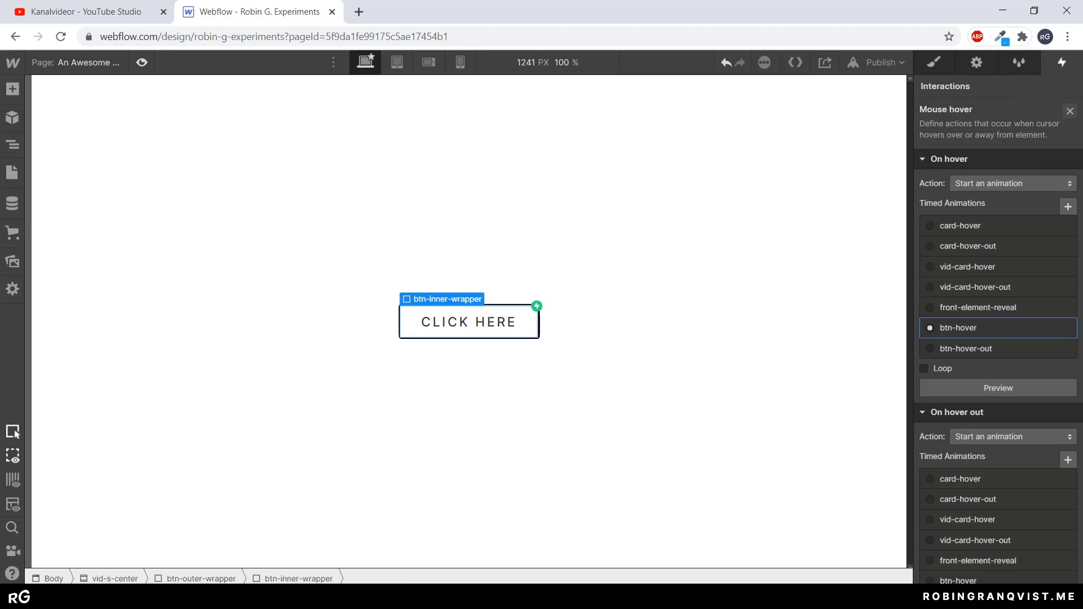
key("ctrl+shift+p")
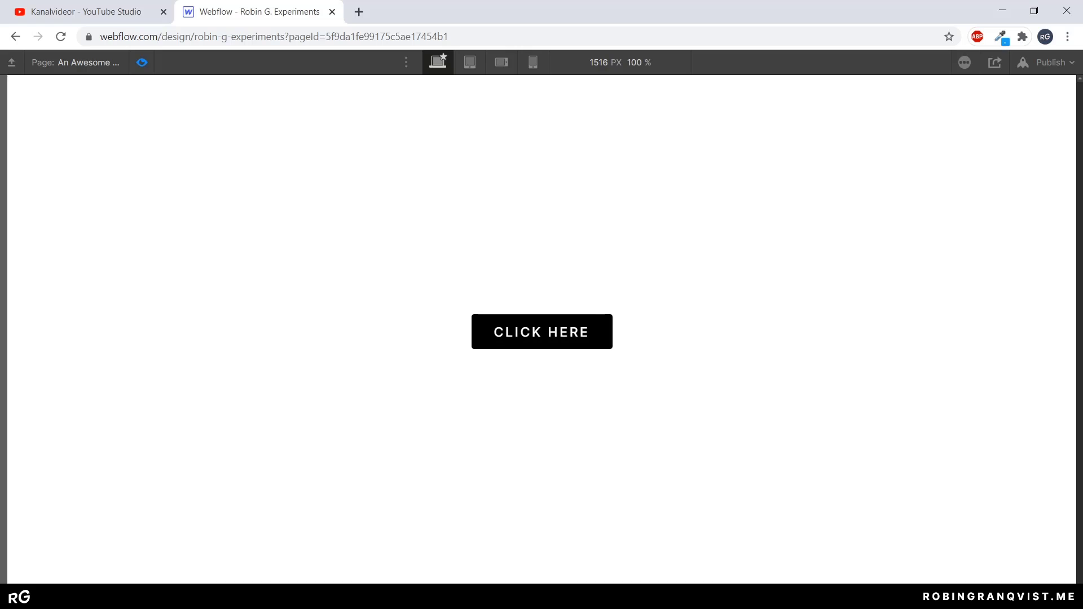
key("ctrl+shift+p")
- Set btn-bg-hover's Text Color action in btn-hover-out to black and preview the button
scroll(998, 367, "down", 4)
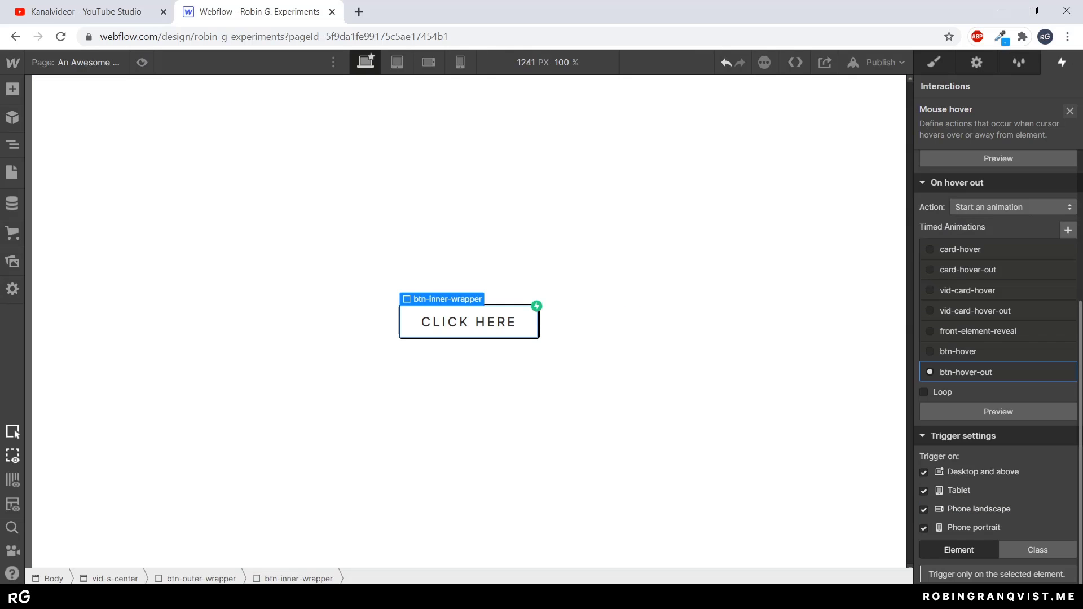
left_click(1051, 372)
left_click(1013, 152)
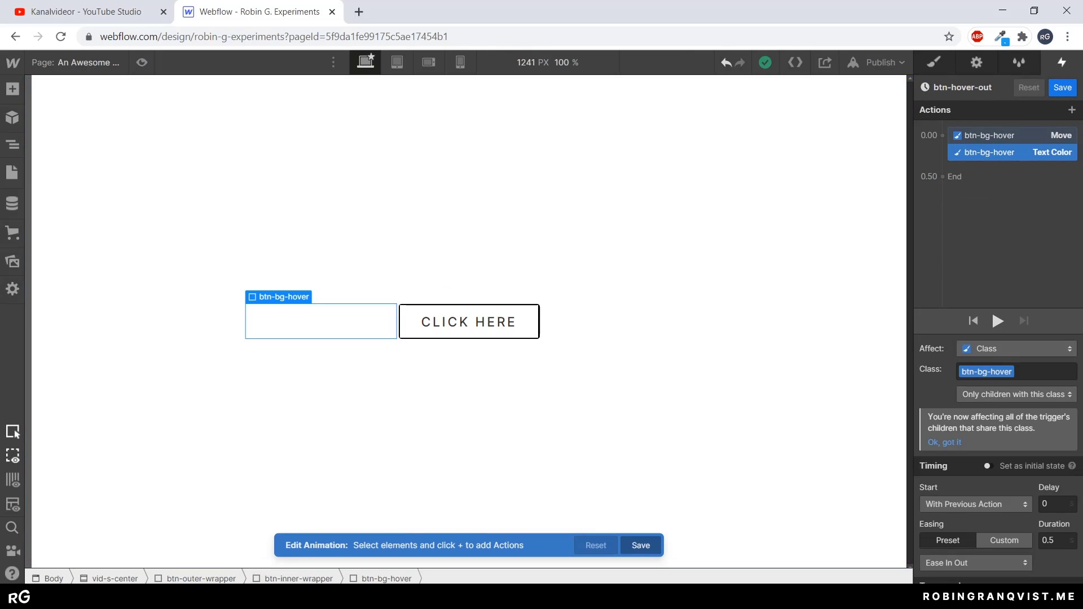
scroll(999, 457, "down", 2)
left_click(966, 575)
type("black")
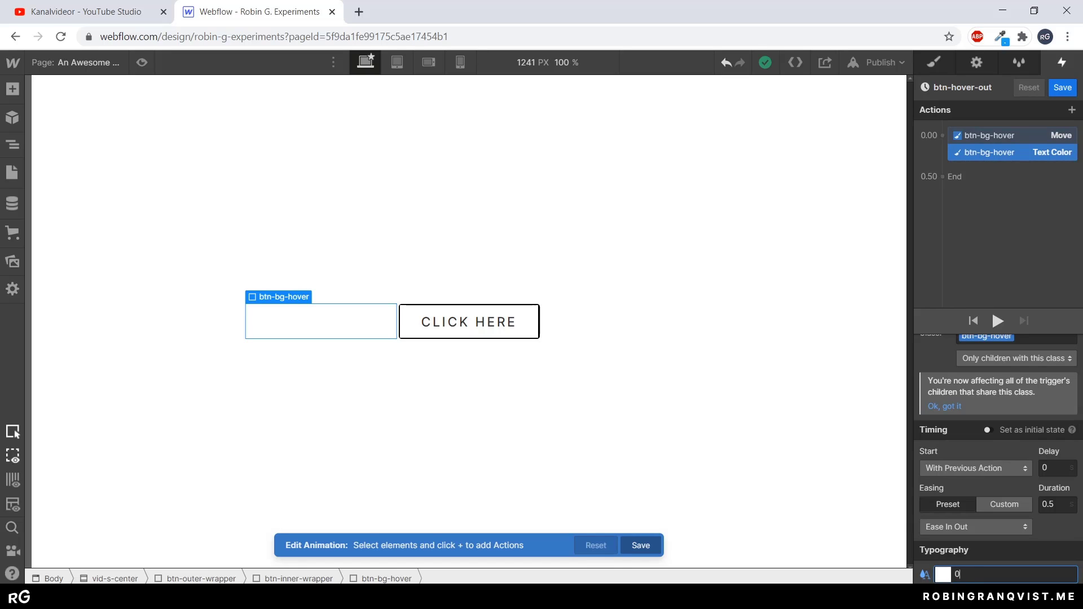
key("Return")
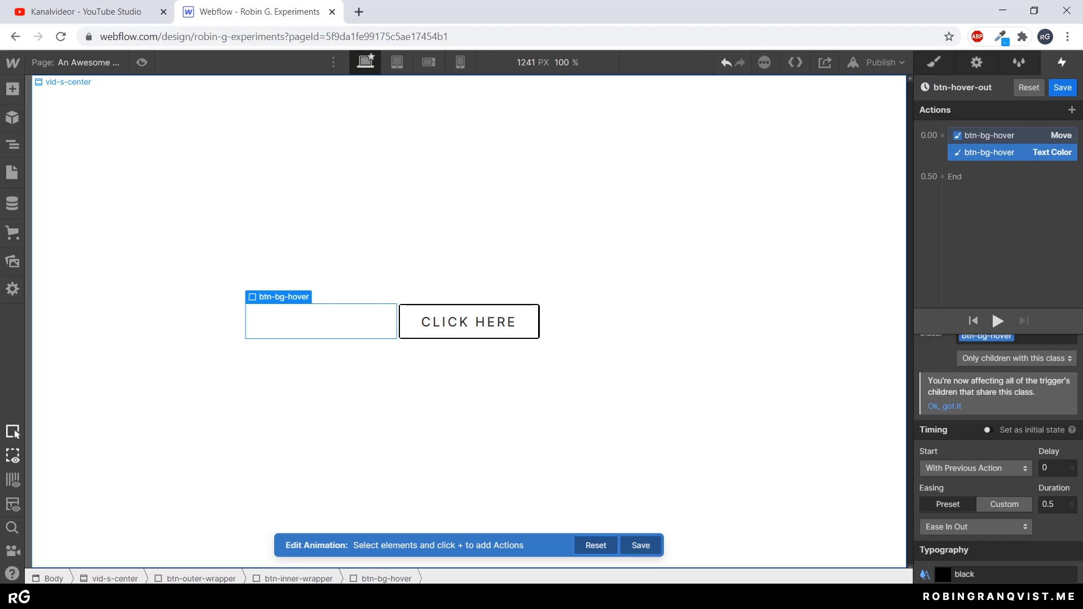
left_click(142, 63)
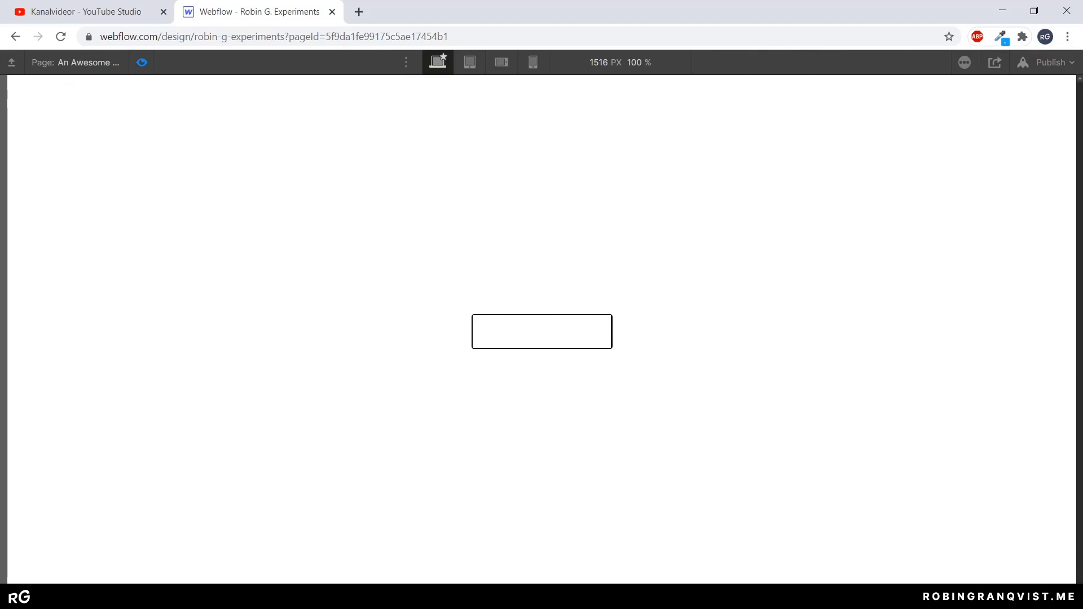
left_click(141, 63)
- Change btn-bg-hover's Text Color action to white and set it as an initial state
scroll(998, 458, "down", 1)
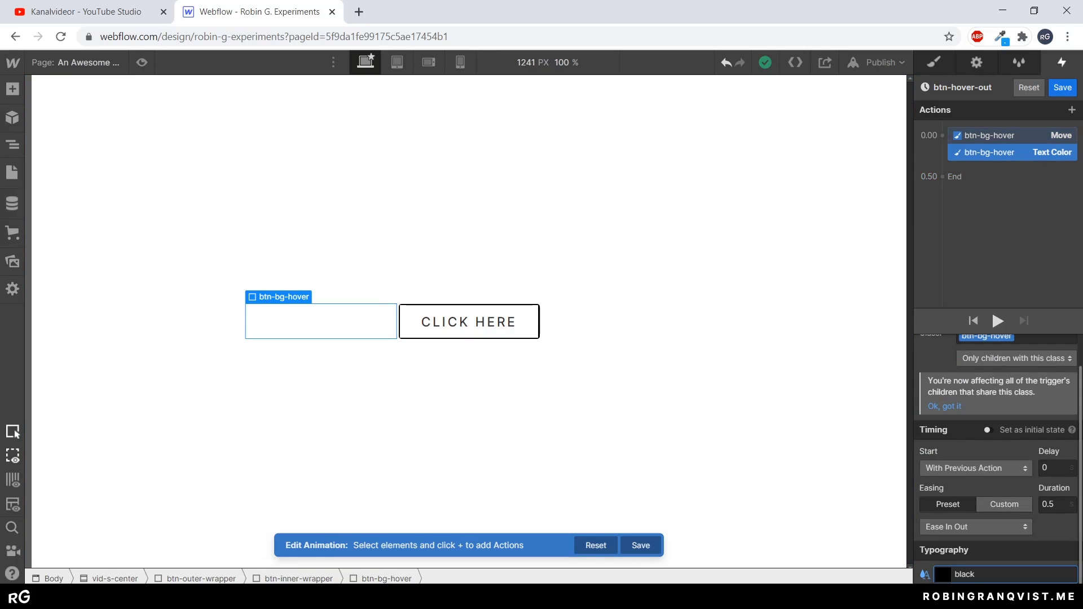
key("ctrl+a")
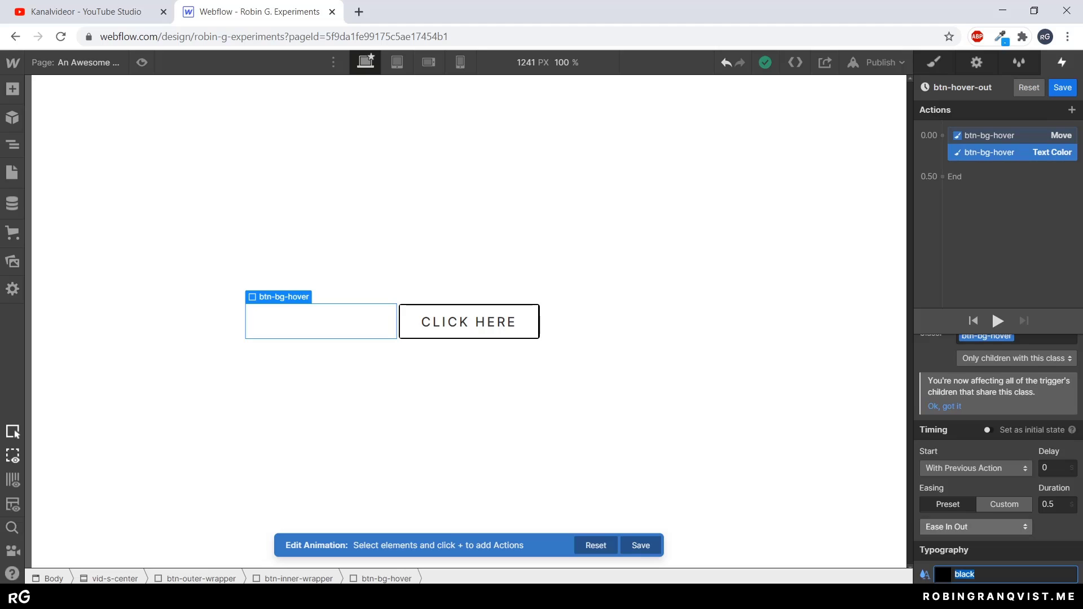
type("white")
left_click(987, 430)
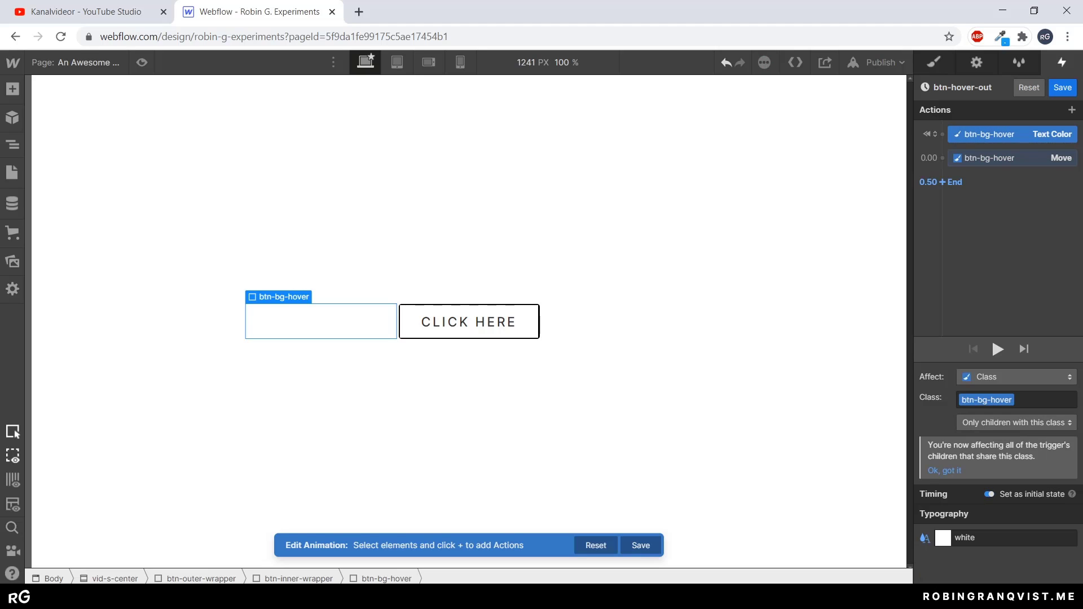
- Add a second Text Color action for btn-bg-hover in 000 with Ease In Out easing, then save and preview the hover effect
left_click(942, 158)
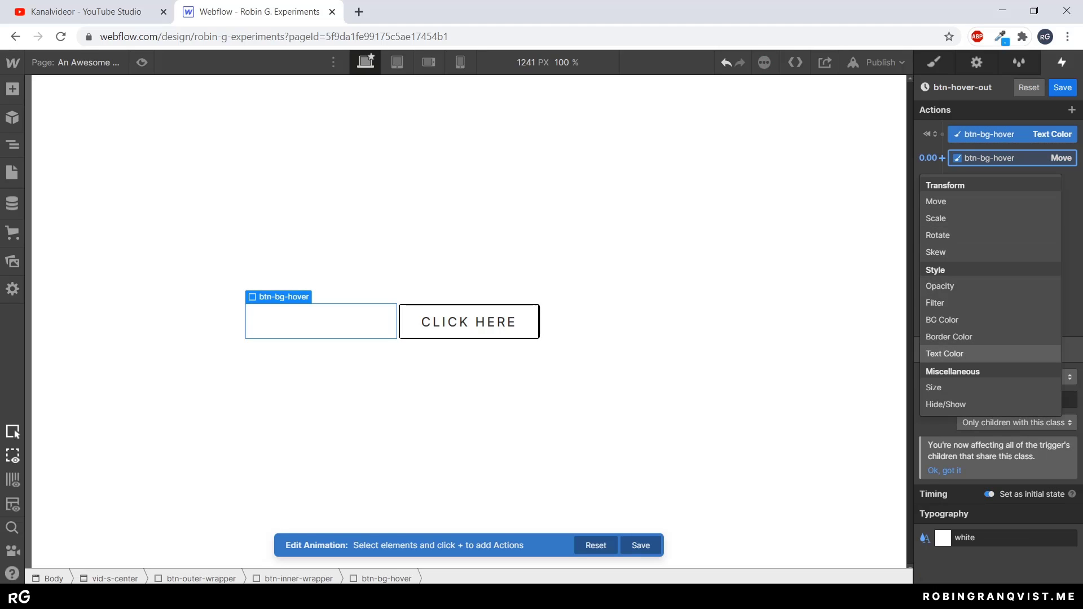
left_click(946, 354)
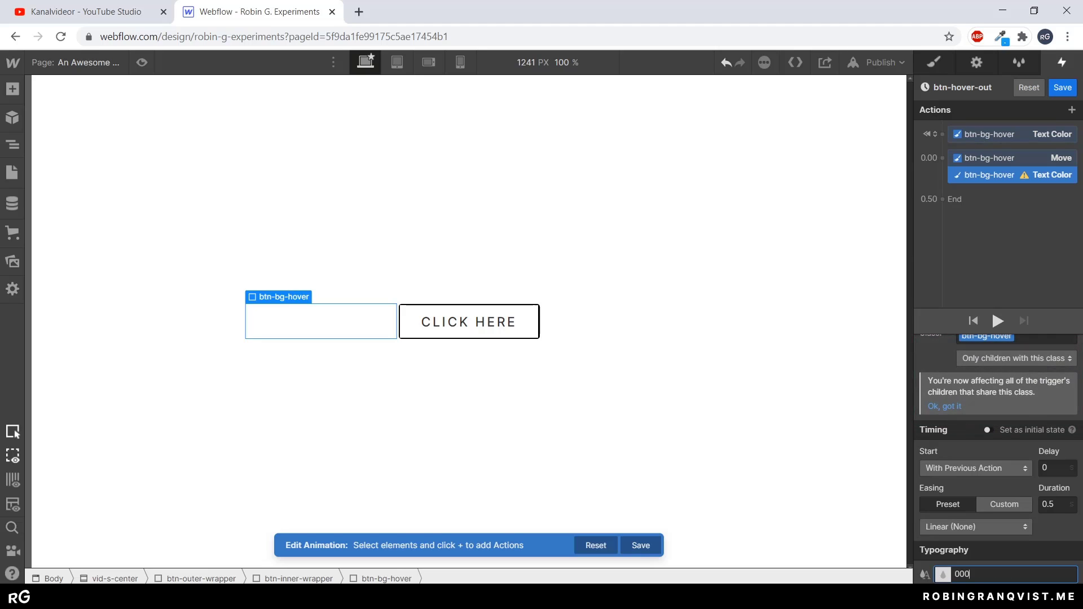
left_click(976, 526)
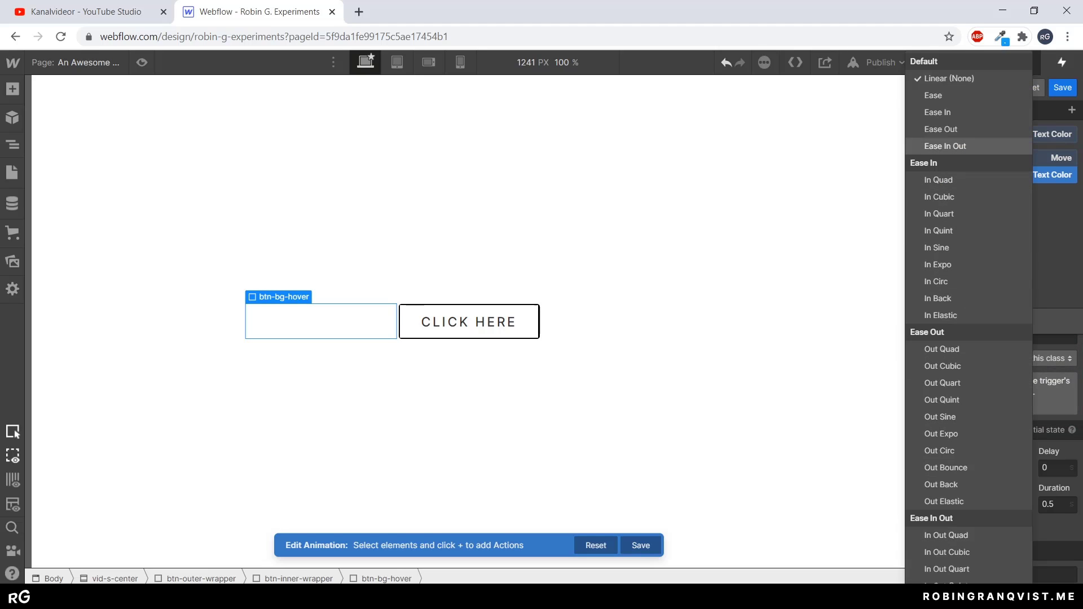
left_click(946, 146)
left_click(1062, 87)
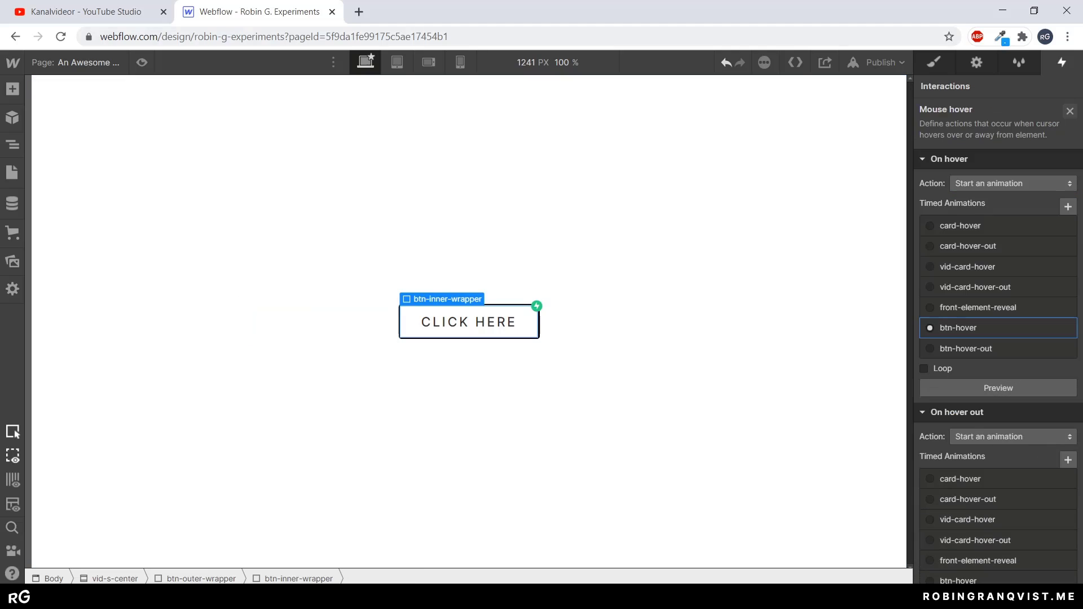
left_click(142, 62)
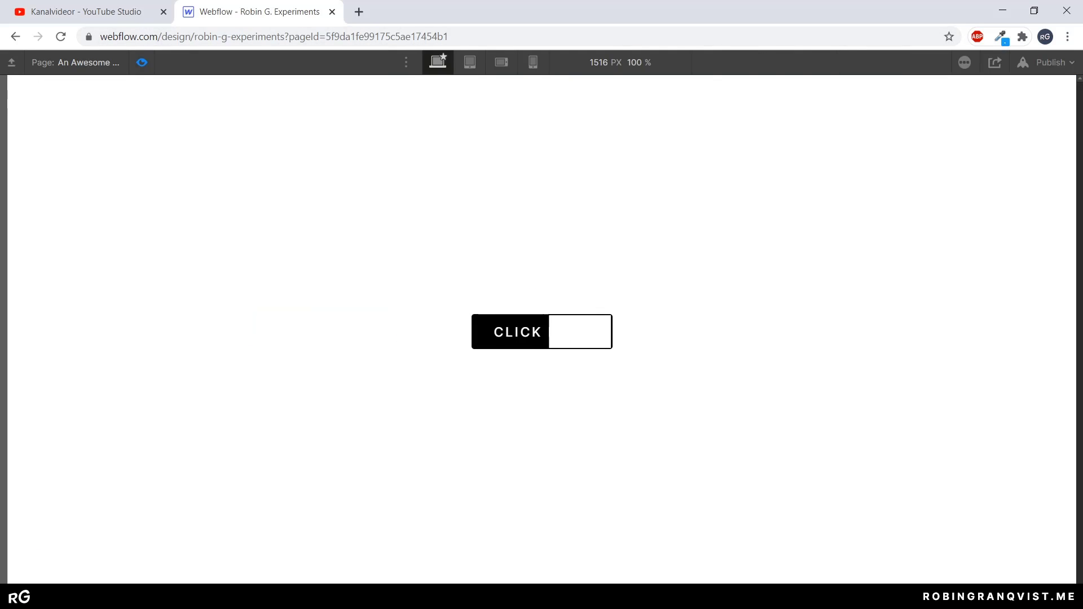
left_click(142, 62)
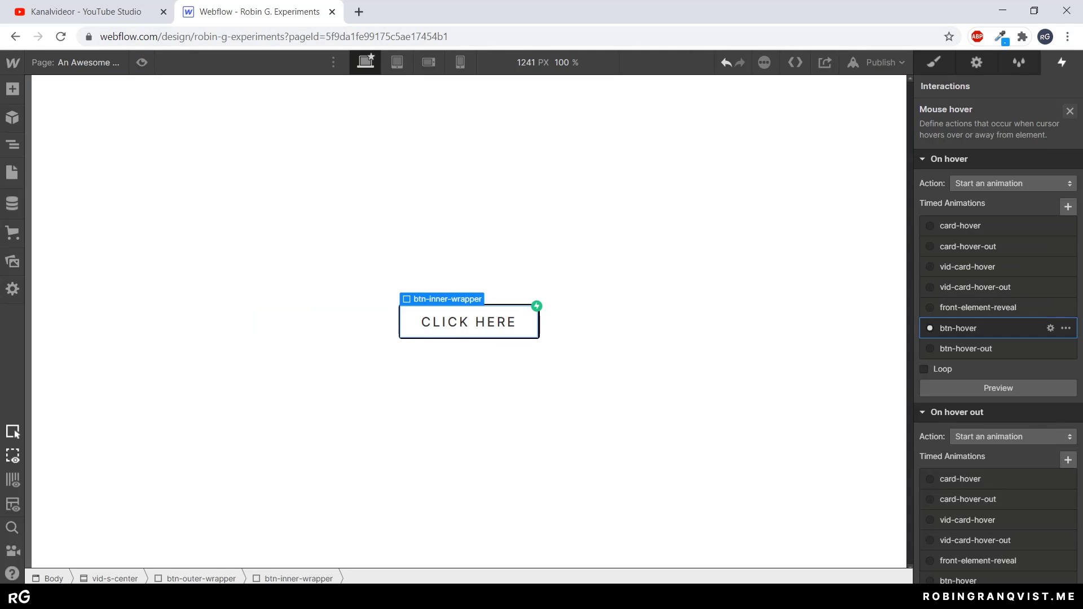
- Delete the initial-state Text Color action from btn-hover-out, then save the animation and preview the button
scroll(998, 350, "down", 4)
left_click(1050, 372)
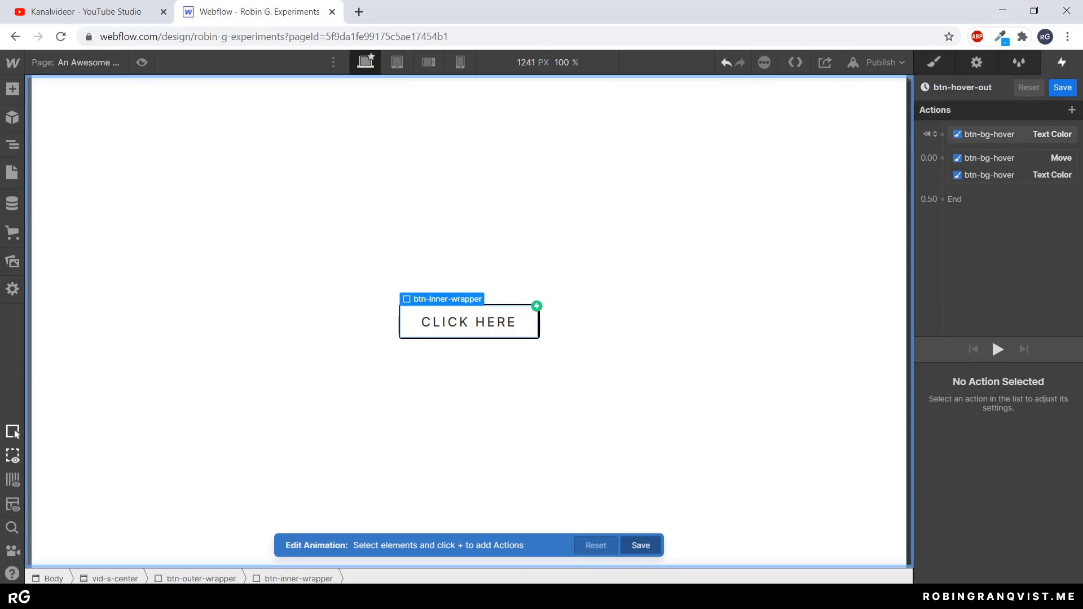
left_click(999, 134)
right_click(999, 134)
left_click(992, 150)
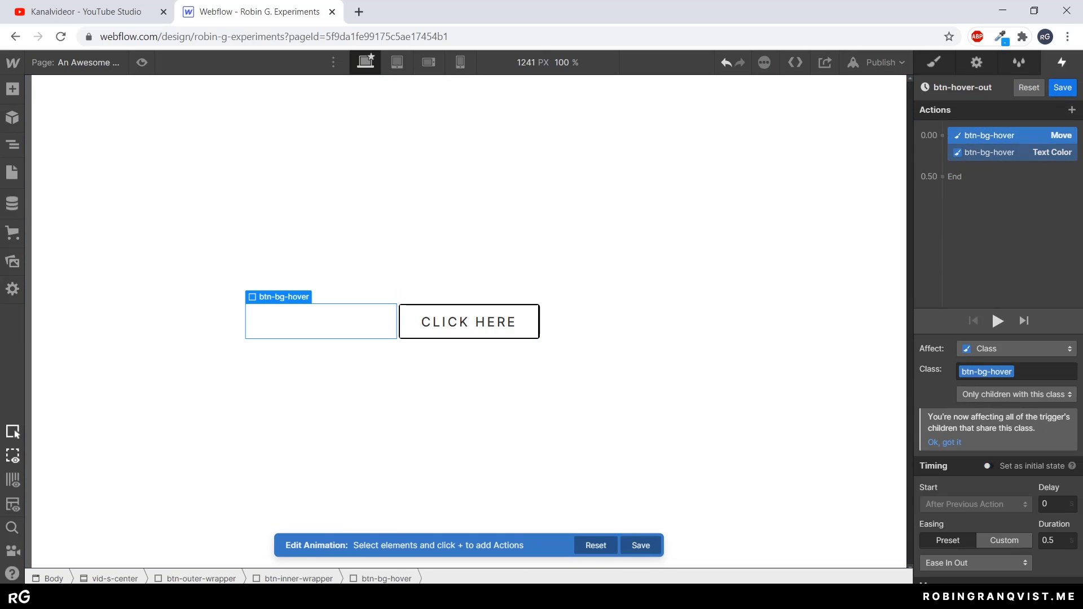
left_click(1063, 87)
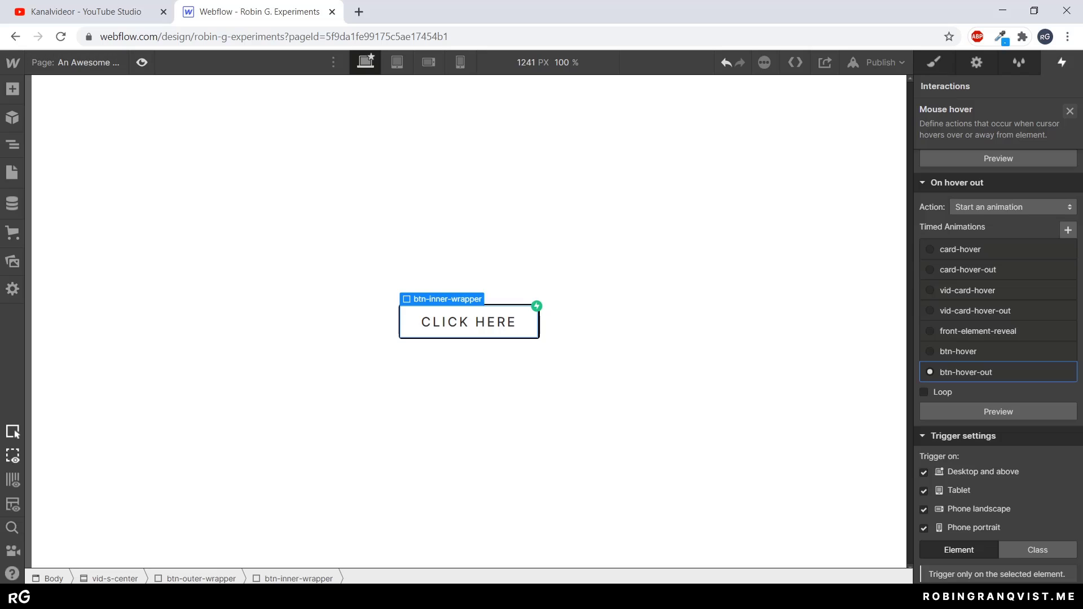
left_click(142, 62)
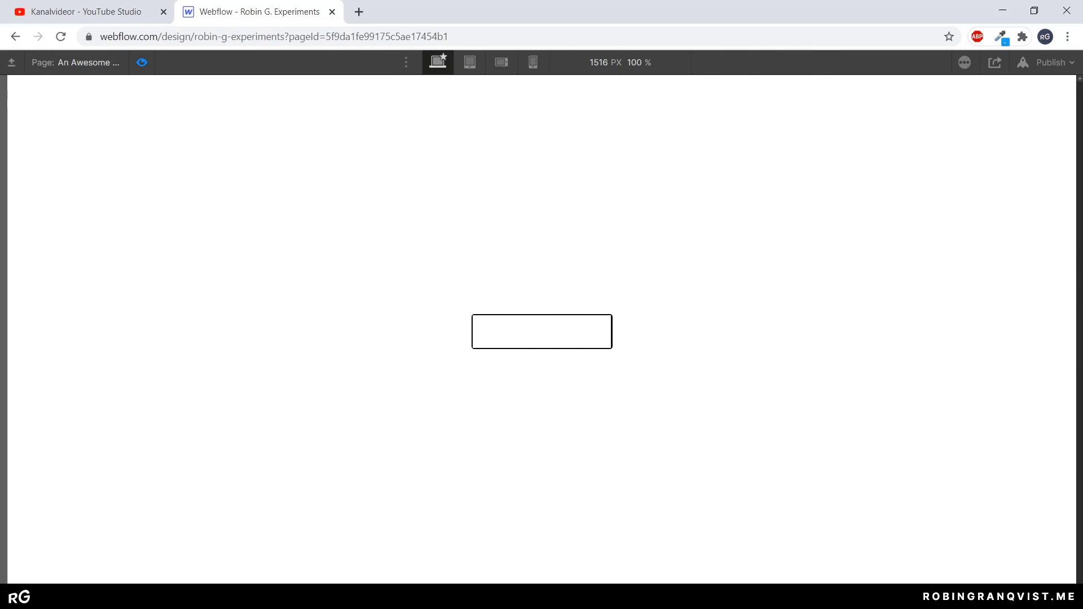
left_click(141, 62)
- Delete the remaining btn-bg-hover Text Color action from the btn-hover-out animation
scroll(999, 289, "down", 4)
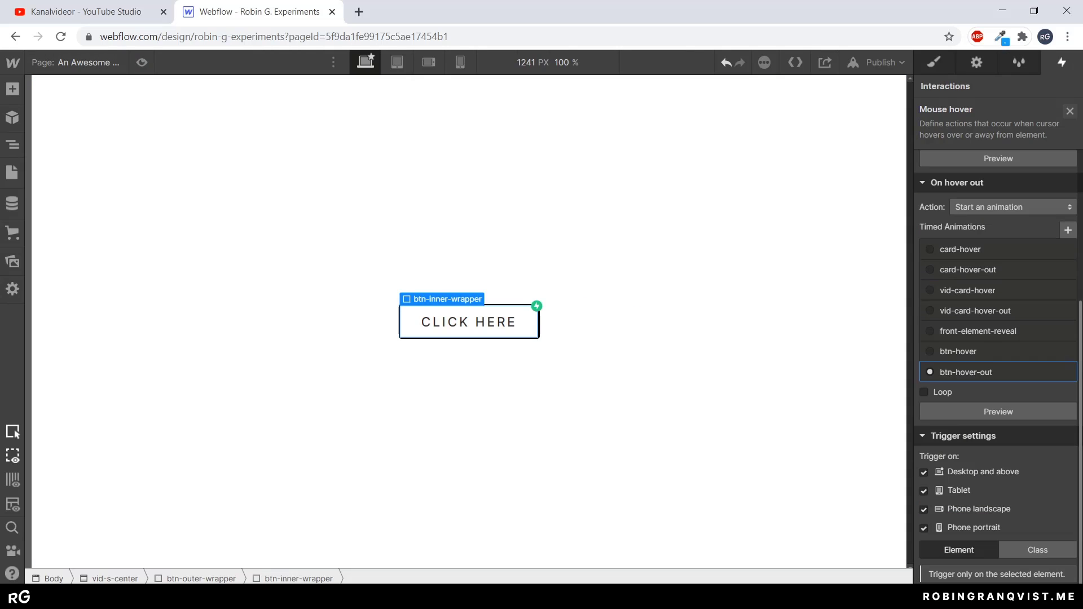
left_click(1050, 373)
left_click(1012, 152)
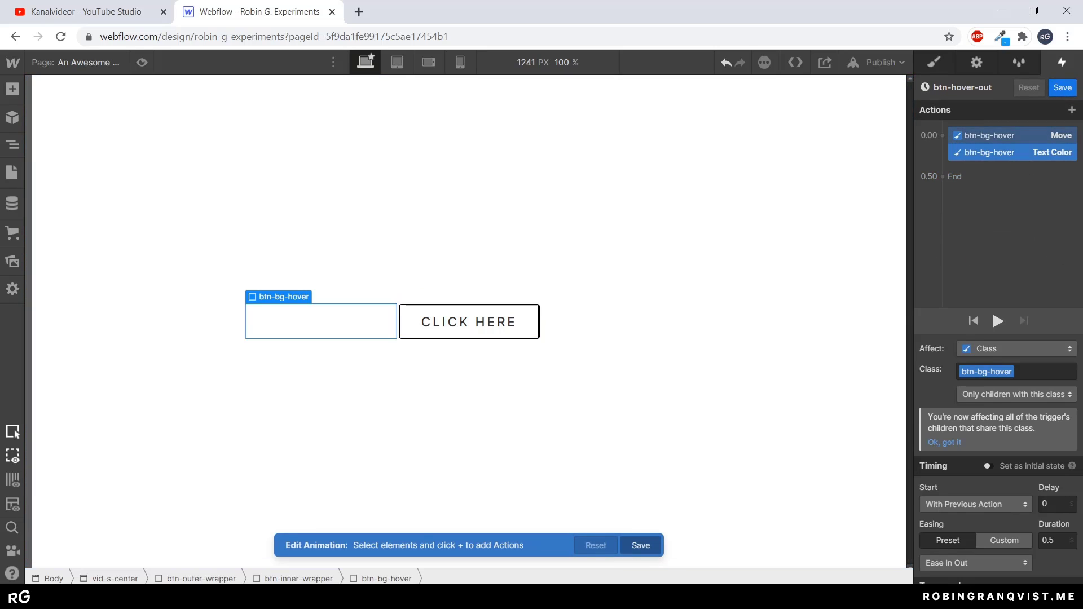
scroll(999, 459, "down", 1)
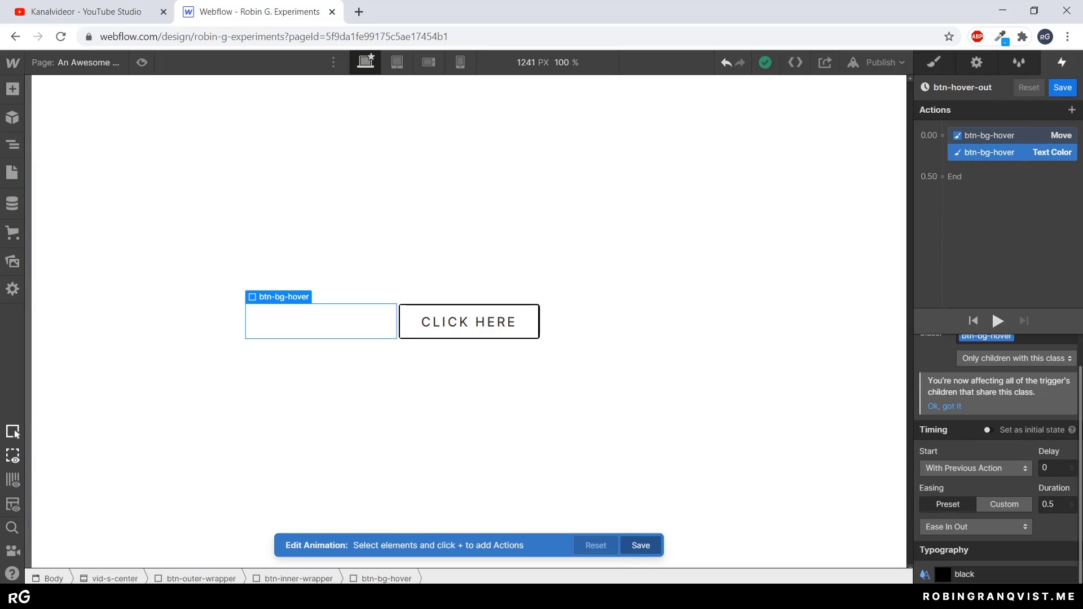
right_click(1011, 153)
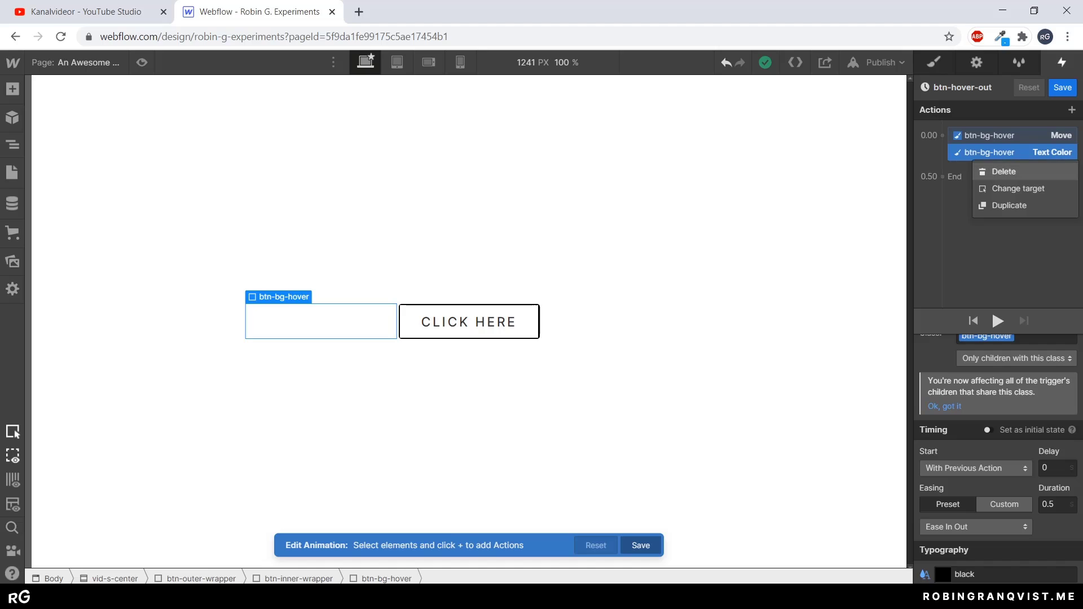
left_click(1005, 171)
- Add a Text Color action for btn-text alongside the Move action, with colour 000 and Ease In Out easing
left_click(469, 322)
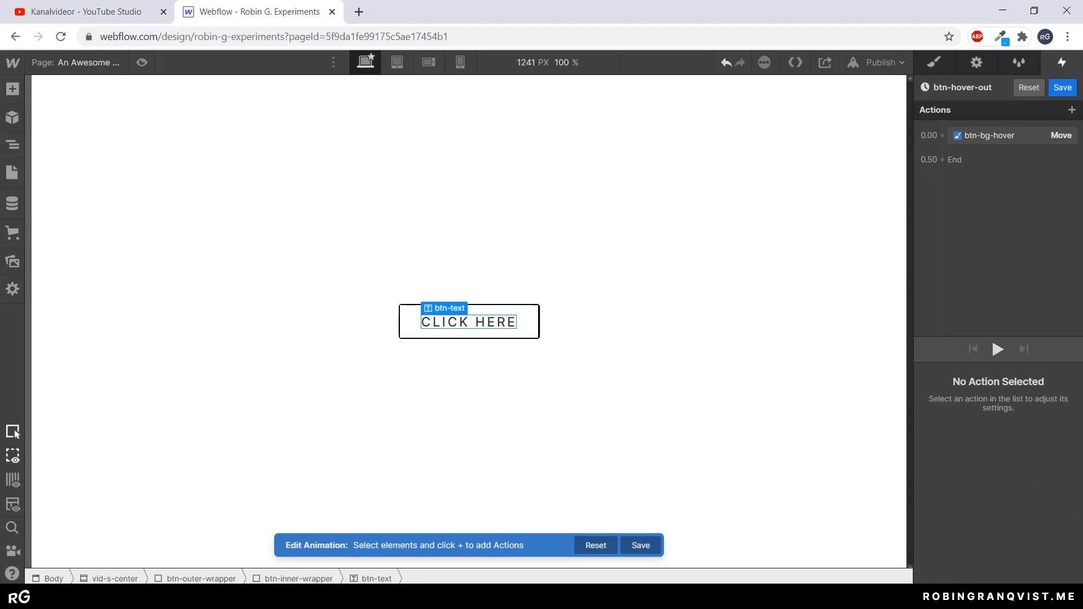
left_click(942, 135)
left_click(945, 331)
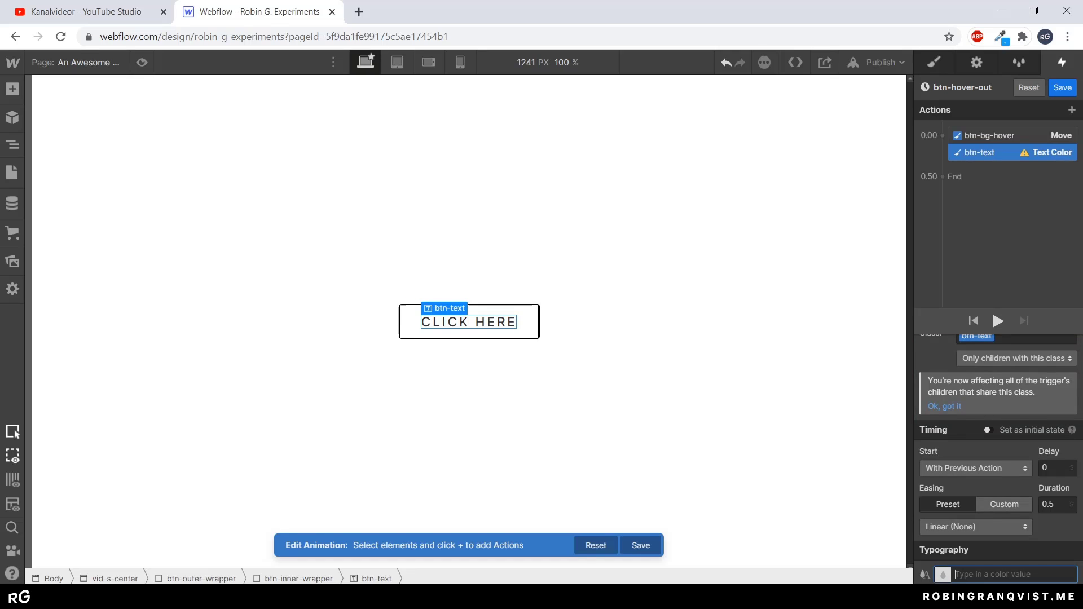
type("000")
key("Return")
left_click(976, 527)
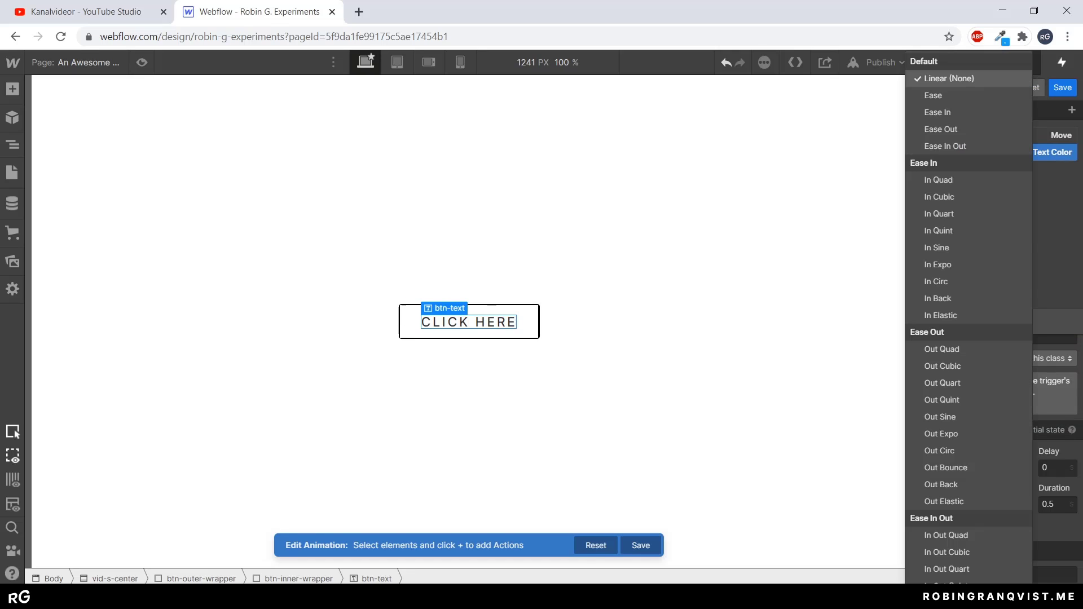
left_click(960, 146)
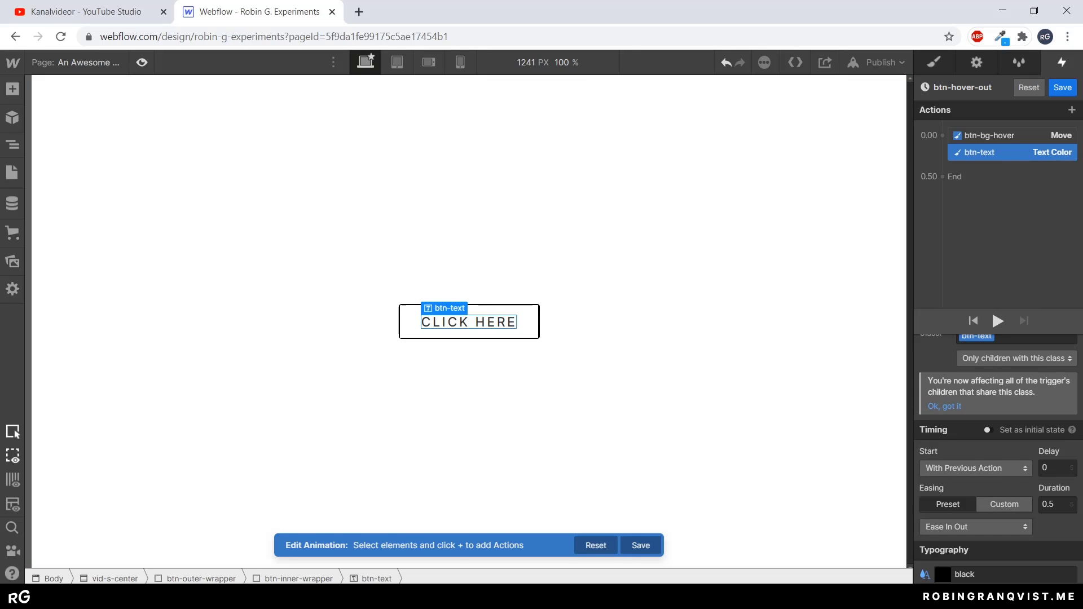
- Save the btn-hover-out animation and preview the button's hover and hover-out effects on the page
key("ctrl+shift+p")
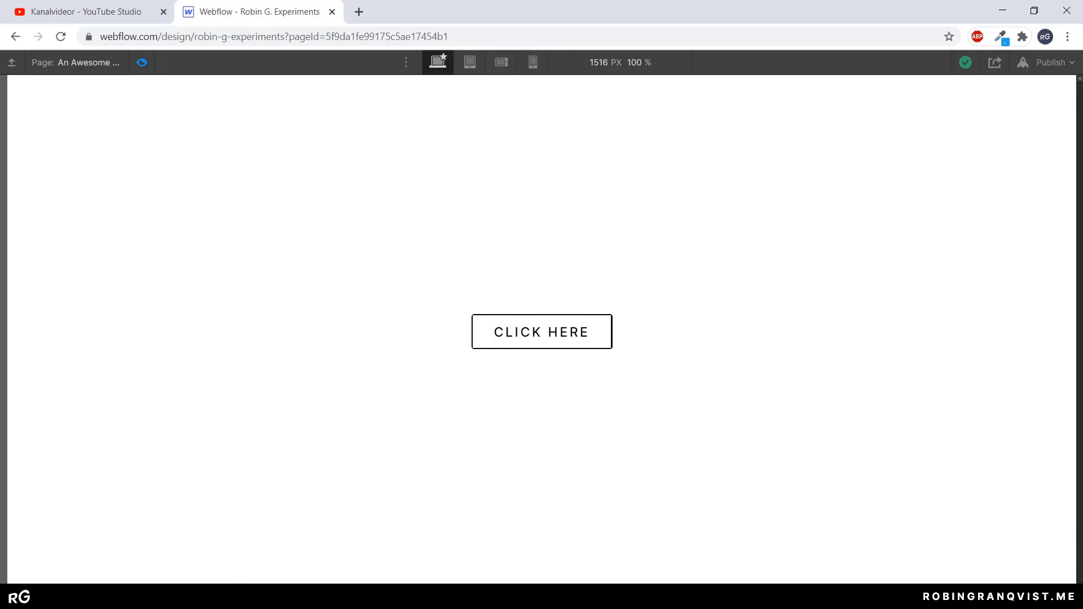
left_click(142, 62)
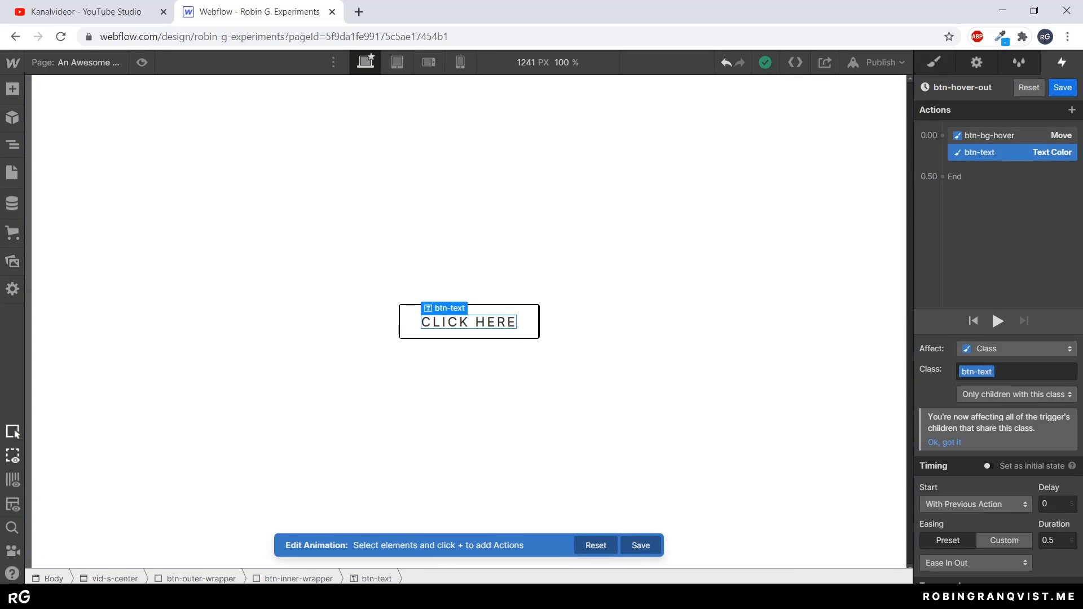
left_click(1063, 88)
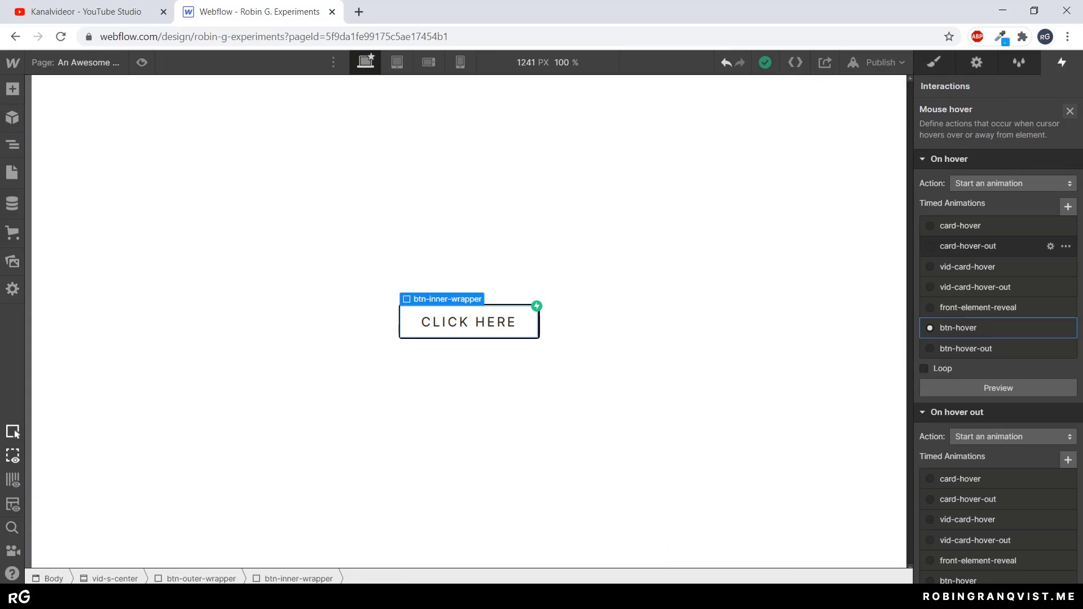
scroll(998, 316, "down", 4)
scroll(999, 367, "up", 4)
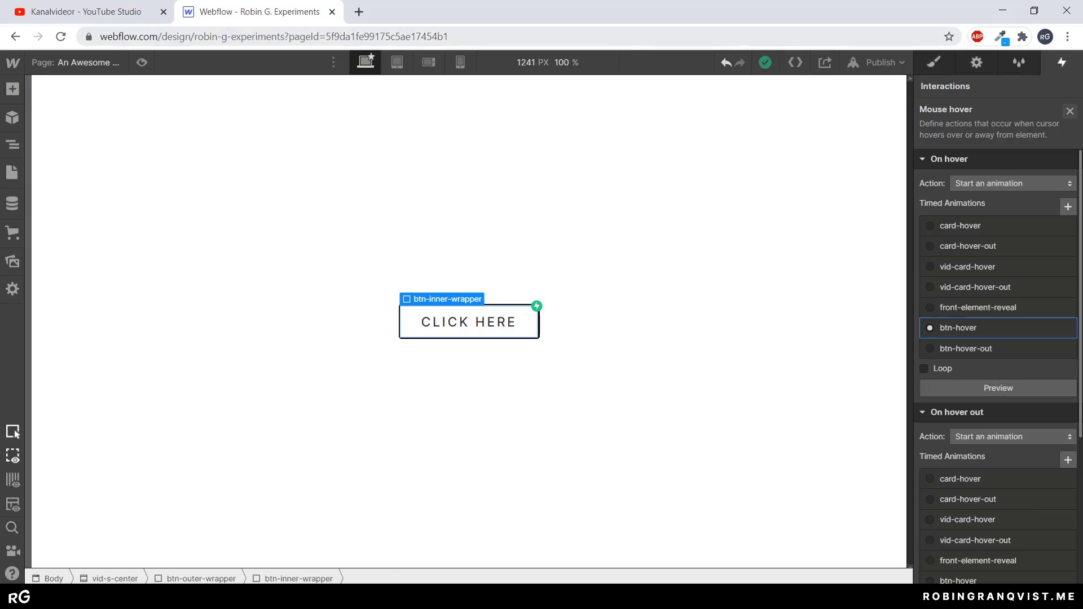
left_click(142, 63)
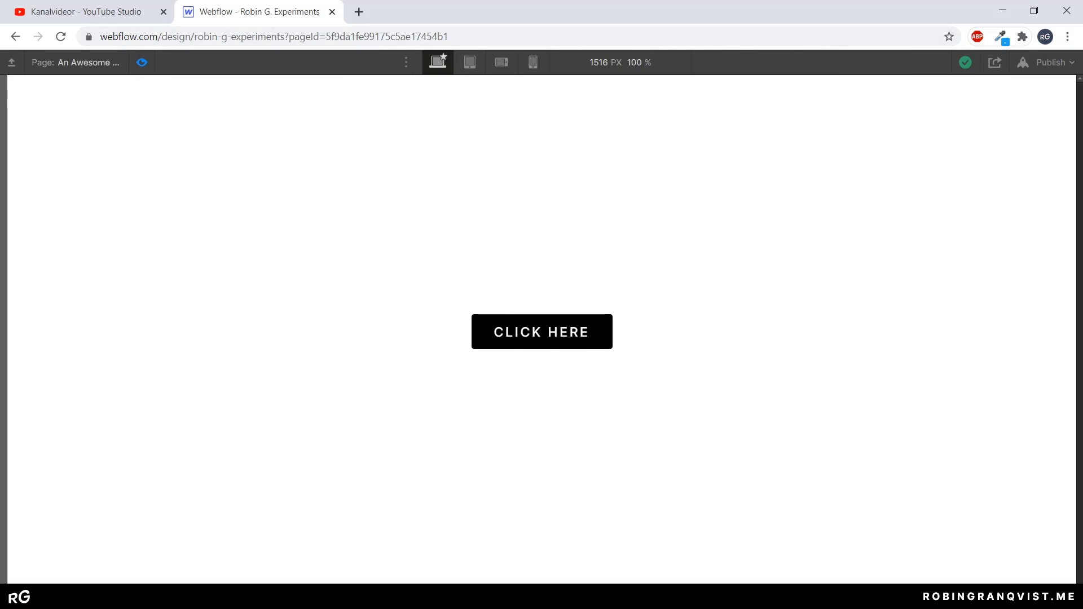